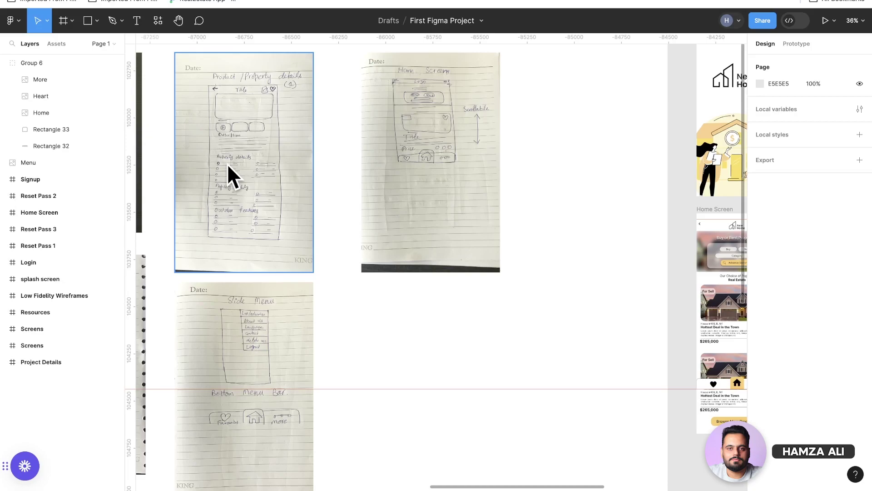
Examine the hand-drawn low fidelity wireframes, especially the first Product/Property details sketch and its sections.
scroll(227, 163, up, 5)
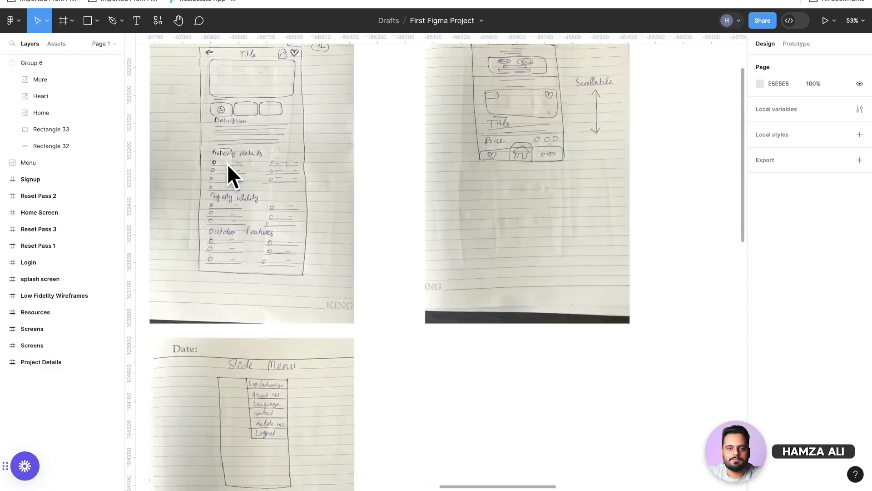
scroll(227, 164, down, 5)
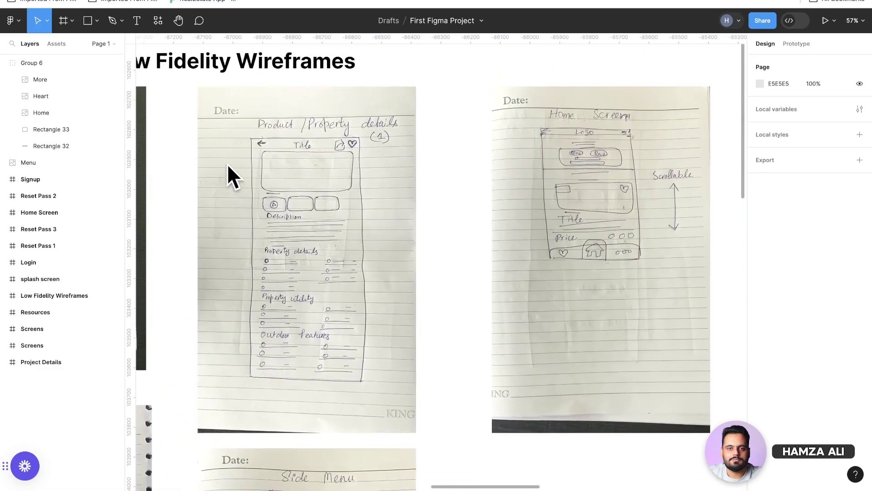
scroll(227, 164, up, 8)
scroll(227, 164, down, 2)
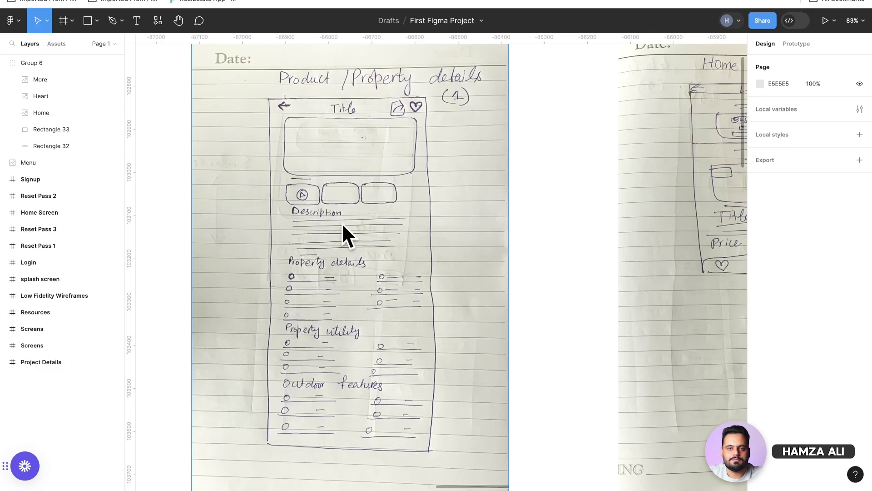
scroll(342, 223, down, 5)
scroll(341, 222, down, 4)
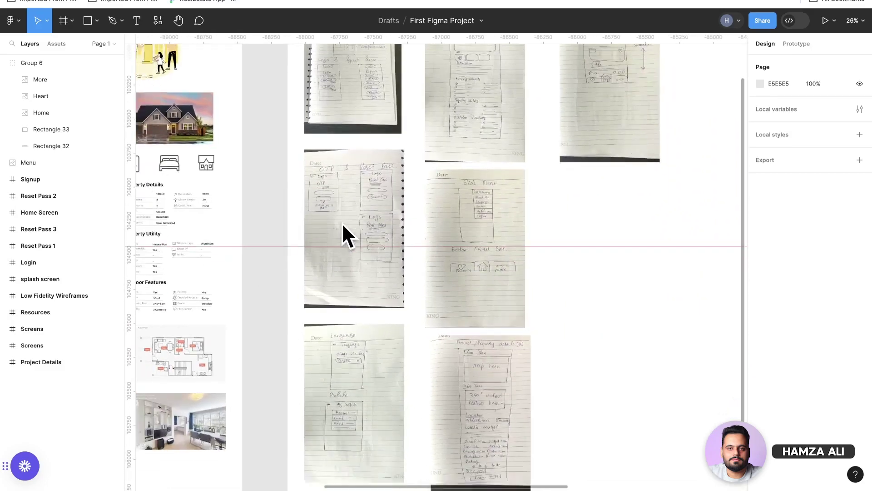
scroll(342, 223, left, 5)
scroll(341, 223, up, 2)
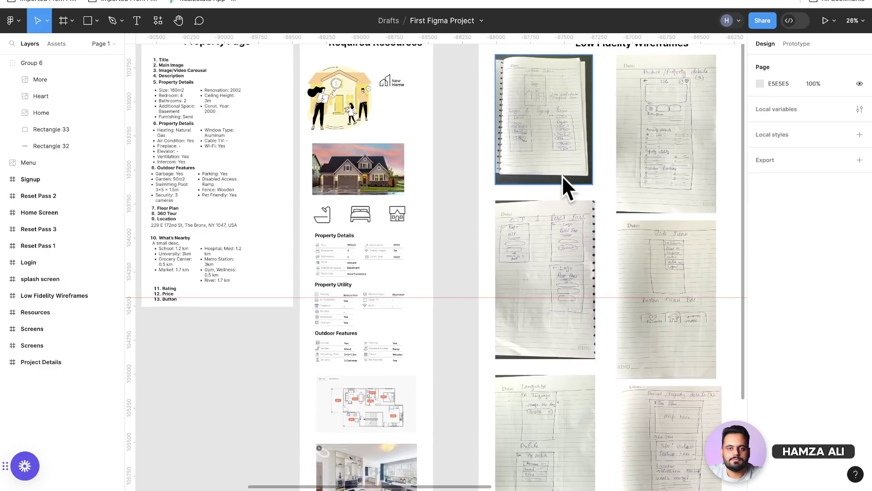
scroll(671, 153, up, 2)
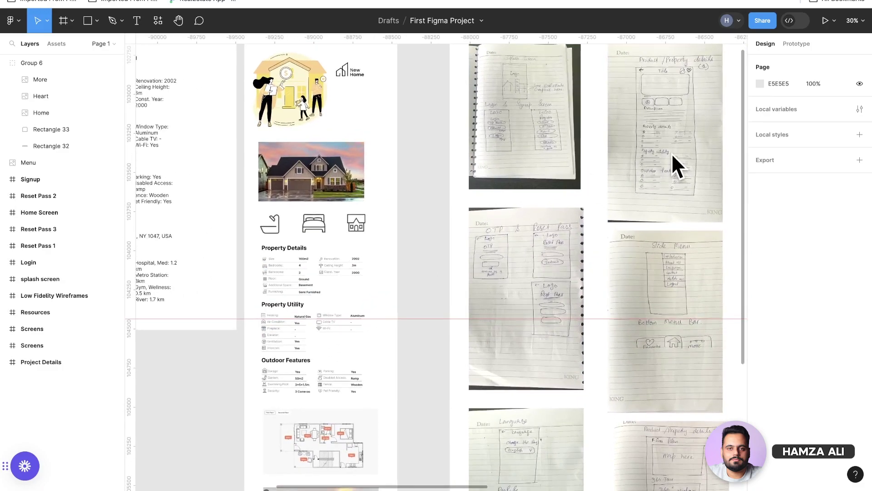
scroll(671, 153, up, 2)
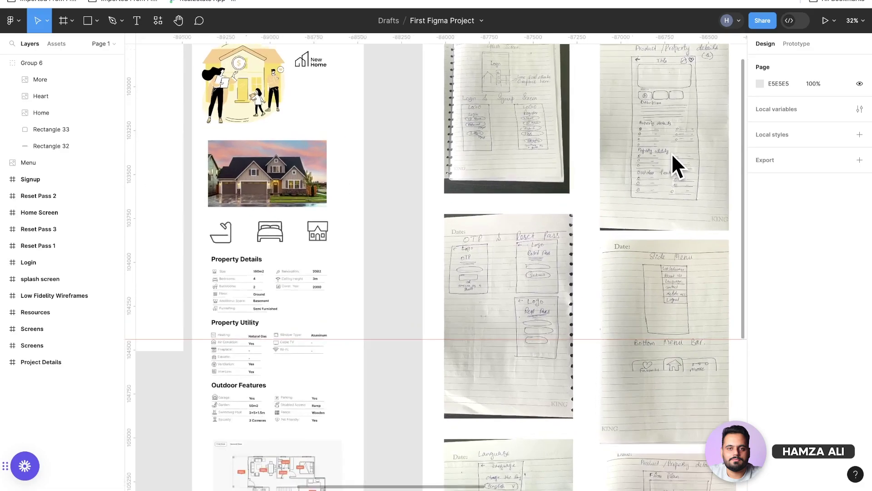
scroll(671, 153, up, 5)
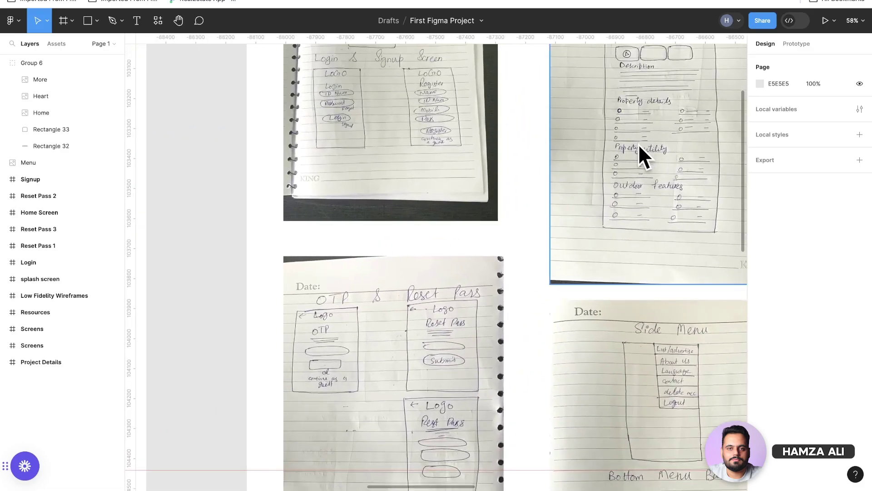
scroll(637, 171, down, 3)
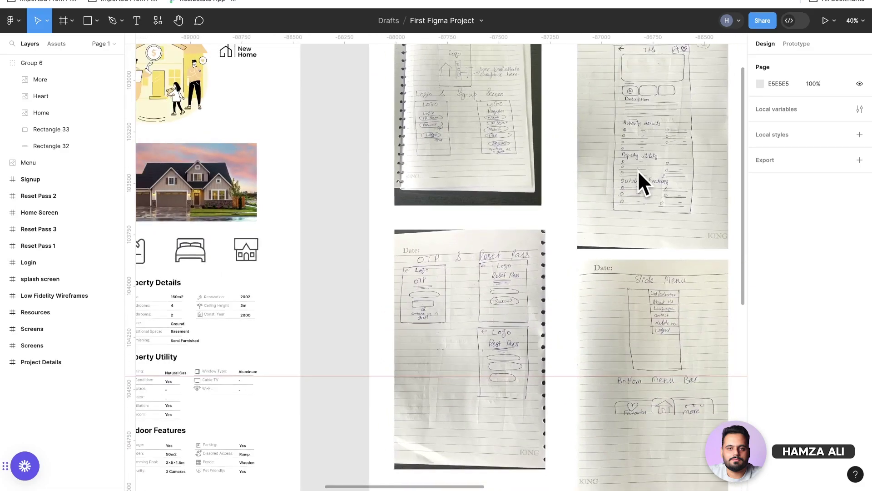
scroll(638, 170, down, 2)
scroll(638, 170, down, 2)
scroll(637, 170, down, 2)
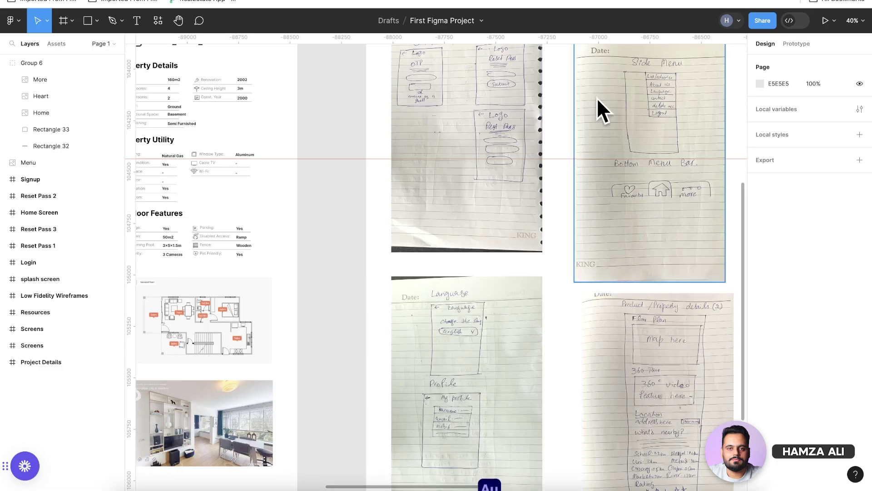
scroll(597, 97, down, 3)
scroll(597, 98, down, 2)
scroll(597, 97, up, 3)
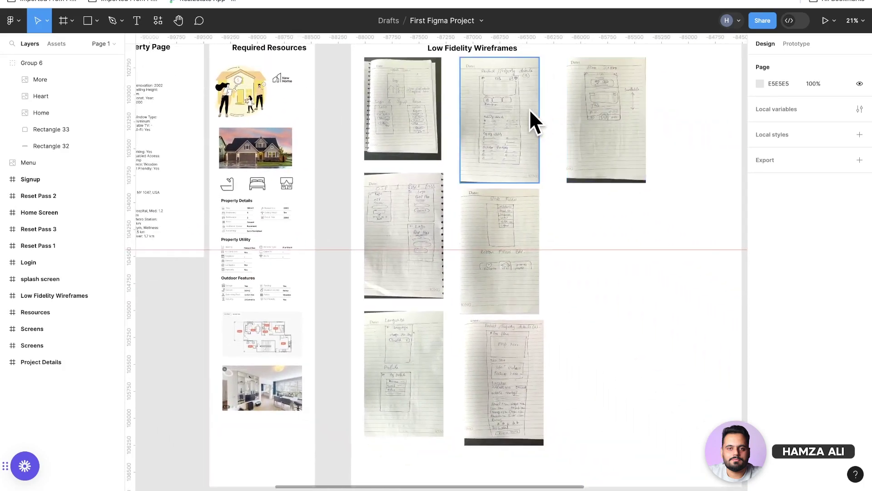
Copy the Product/Property details (1) sketch out of the wireframes frame and place it beside the Home Screen design, leaving a gap between them.
click(530, 109)
scroll(536, 107, right, 2)
scroll(536, 107, down, 1)
scroll(536, 107, right, 2)
scroll(536, 107, up, 1)
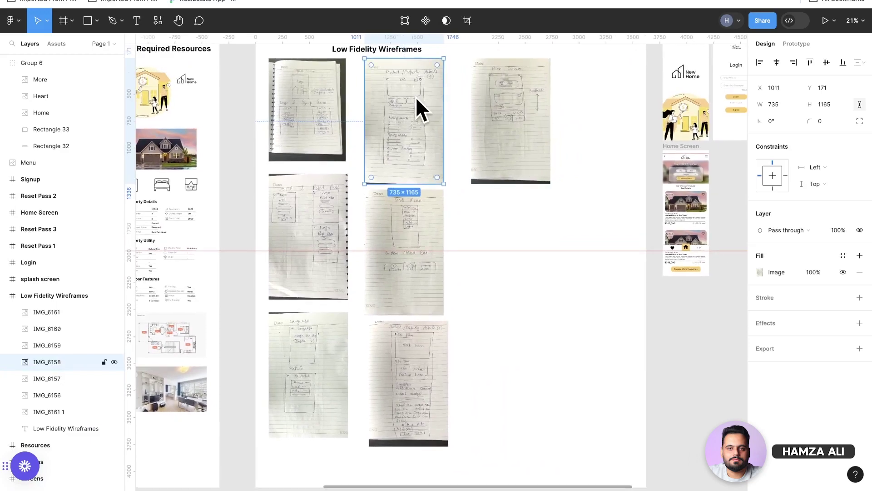
scroll(415, 96, right, 10)
scroll(416, 97, down, 2)
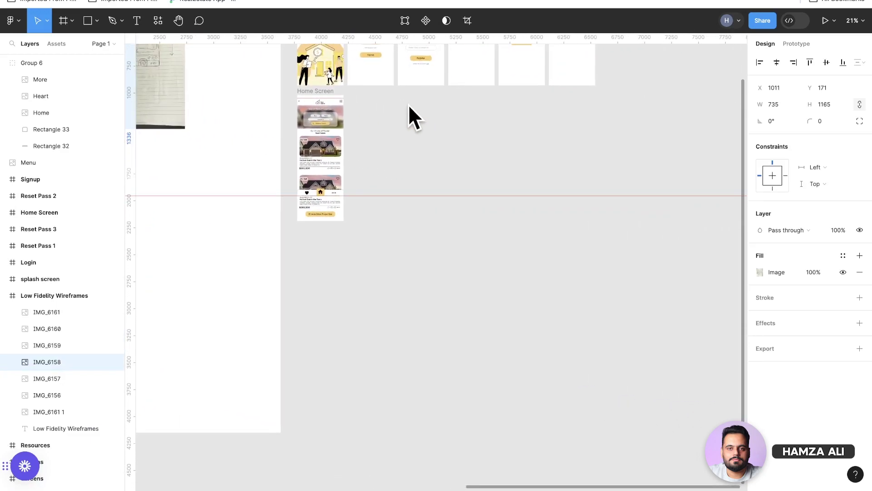
click(407, 107)
key(ctrl+v)
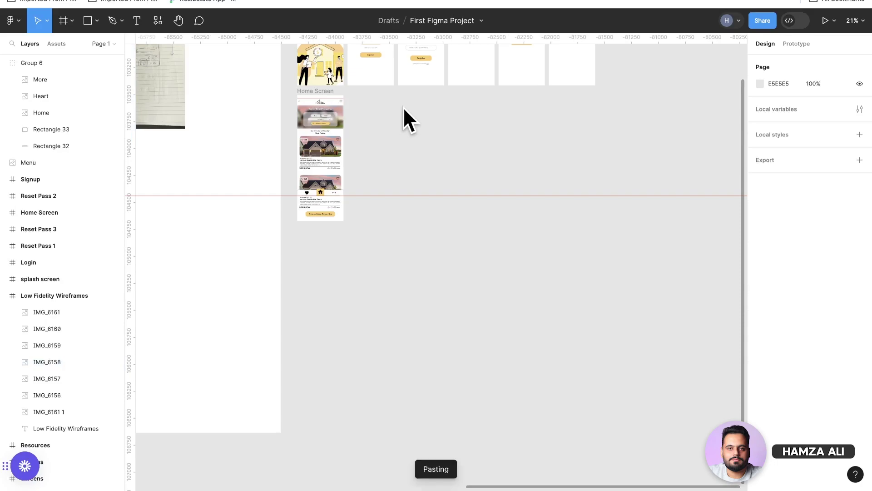
mouse_move(420, 219)
mouse_down()
mouse_move(432, 141)
mouse_move(421, 115)
mouse_up()
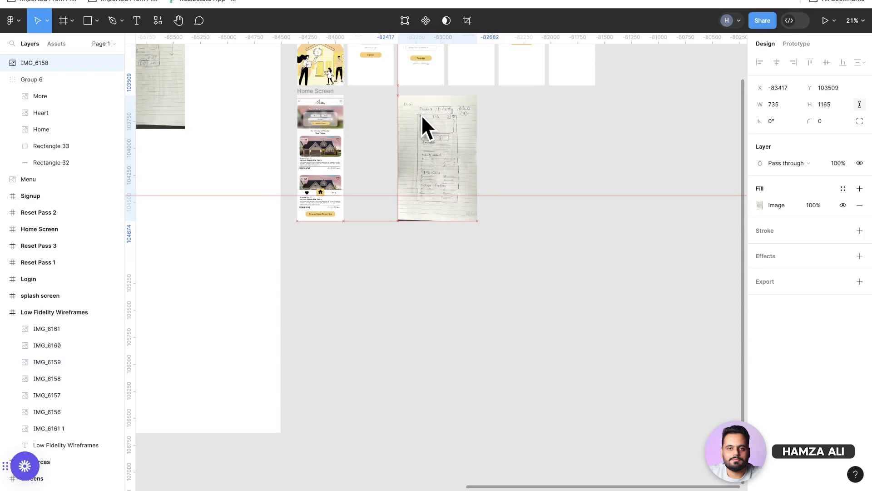
Duplicate the Home Screen frame and place the copy between the original and the property details sketch.
scroll(315, 102, up, 5)
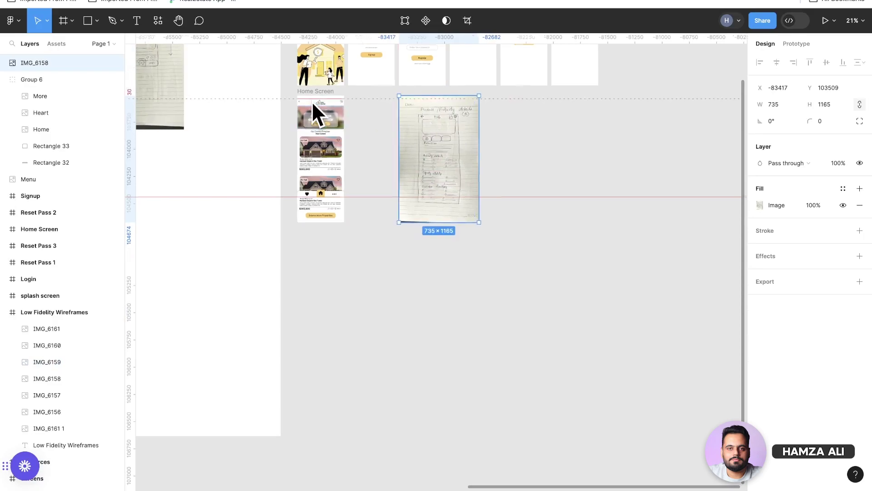
scroll(312, 100, up, 1)
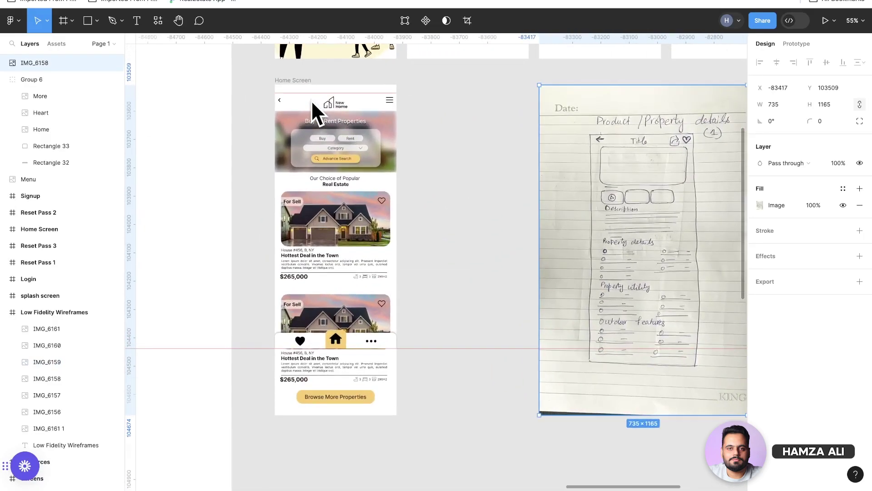
click(296, 81)
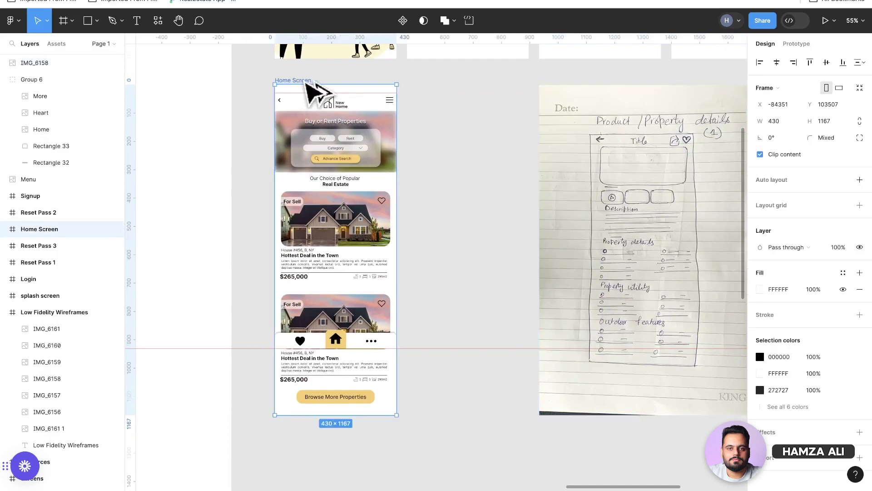
key(ctrl+d)
drag(444, 91, 426, 86)
Rename the duplicated Home Screen frame as Product Page.
double_click(424, 81)
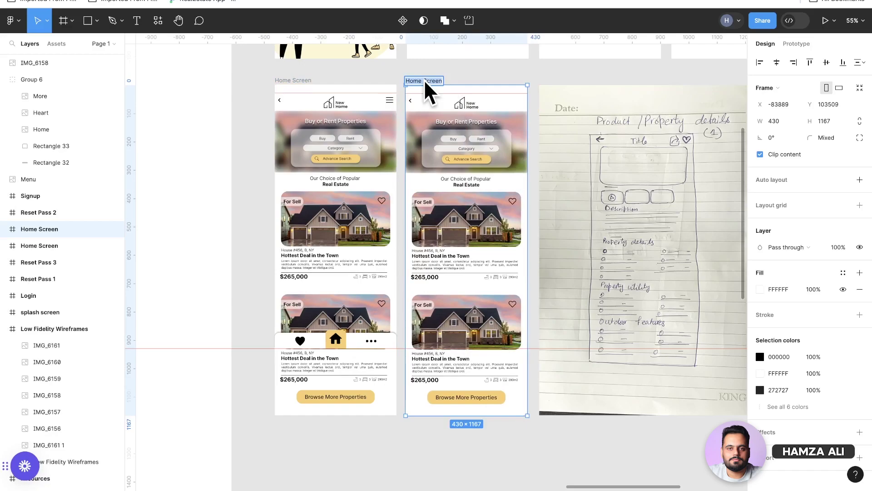
text(Prod)
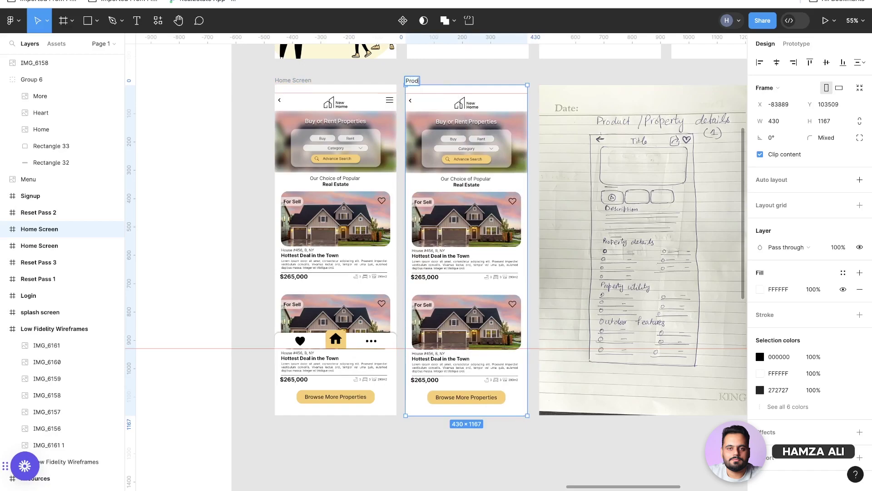
text(uct Page)
key(Return)
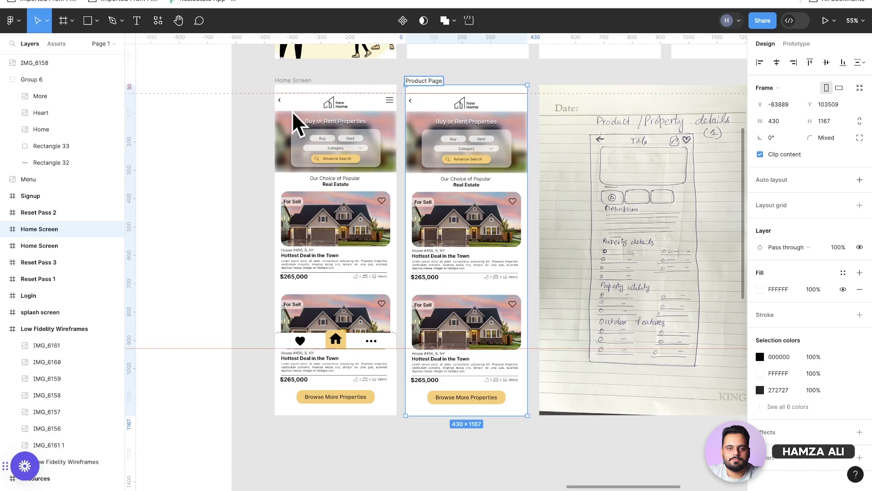
click(252, 116)
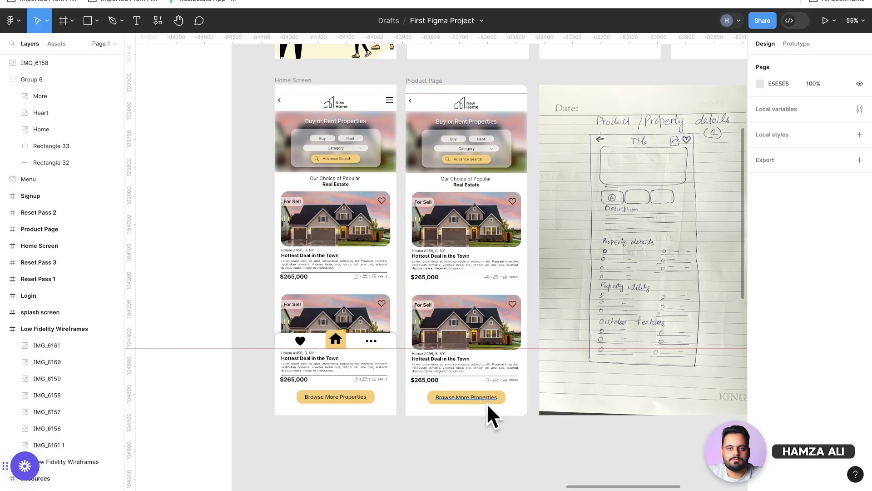
Delete the logo and all content below the header from the Product Page frame, keeping only the back arrow.
drag(502, 410, 430, 123)
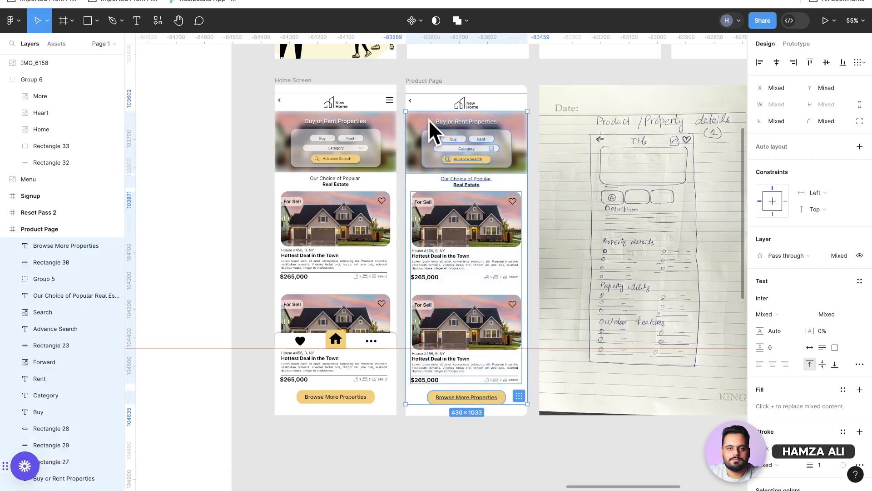
key(Delete)
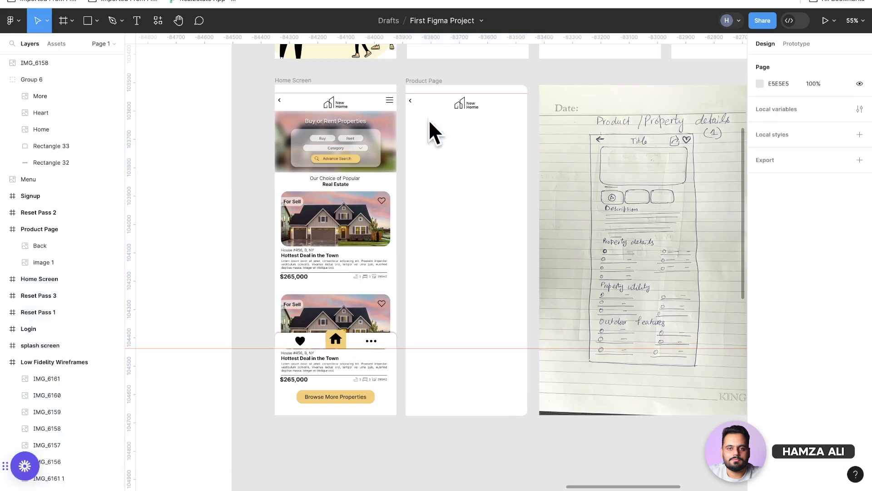
click(468, 108)
key(Delete)
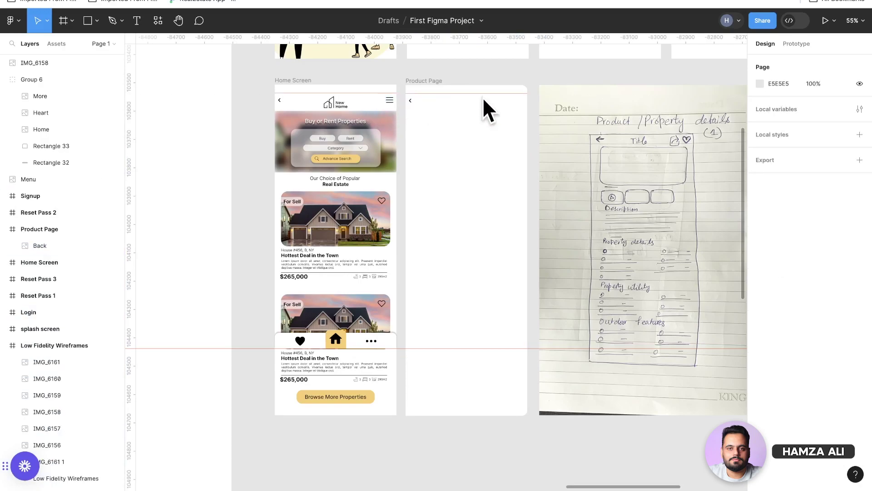
Copy the "Our Choice of Popular Real Estate" heading from the Home Screen into the Product Page header, centred level with the back arrow.
scroll(509, 102, down, 1)
scroll(508, 103, up, 3)
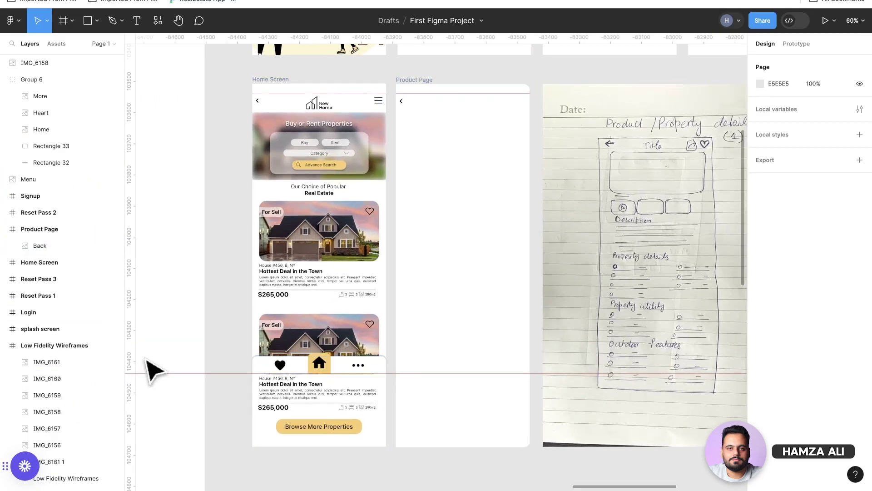
click(312, 190)
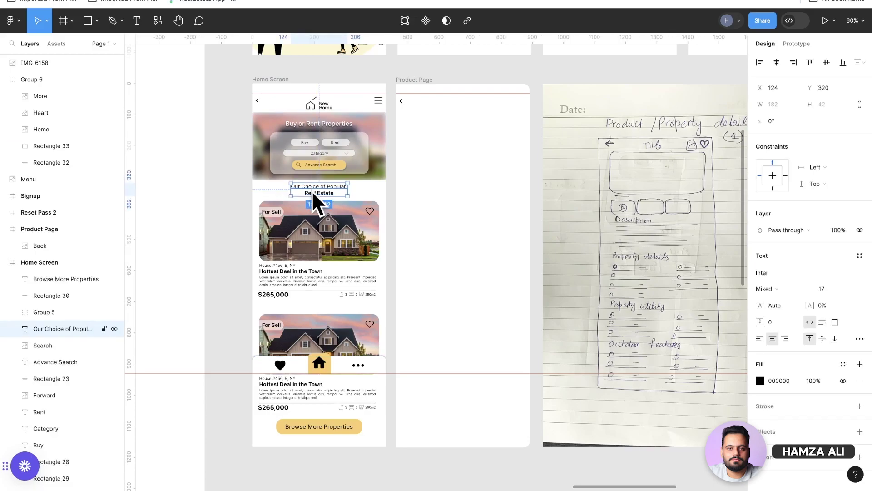
click(471, 189)
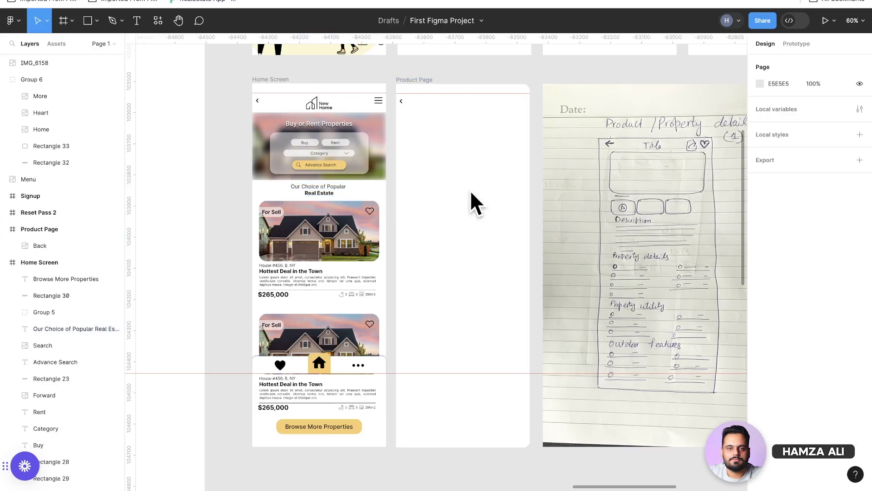
key(ctrl+v)
drag(324, 196, 465, 104)
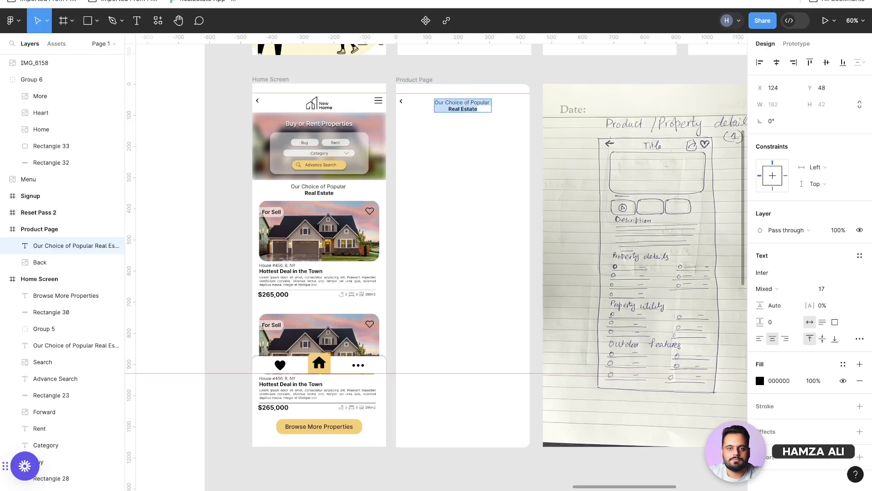
Replace the copied heading's text on the Product Page with "Product Title Here" and make it bold.
text(Produ)
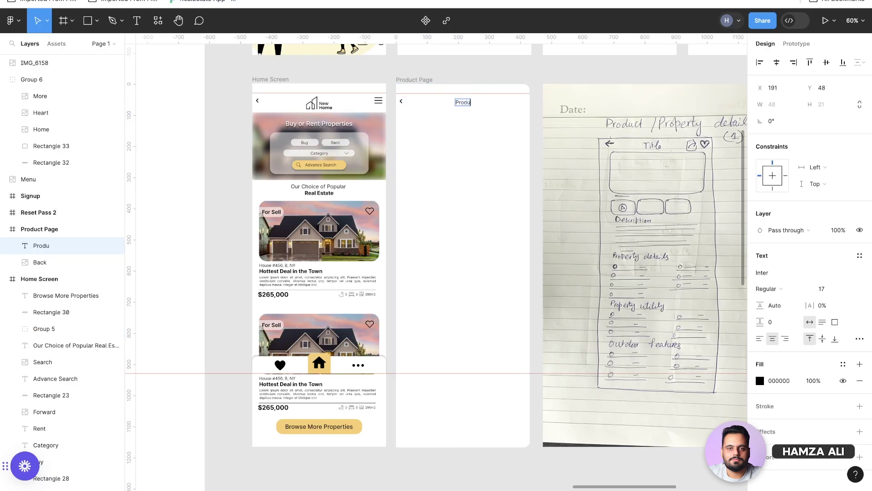
text(ct Title Here)
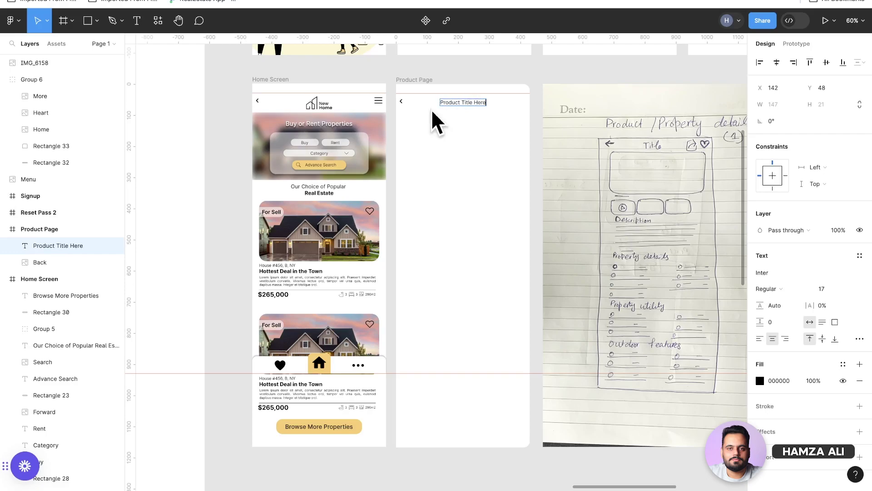
key(Escape)
click(453, 135)
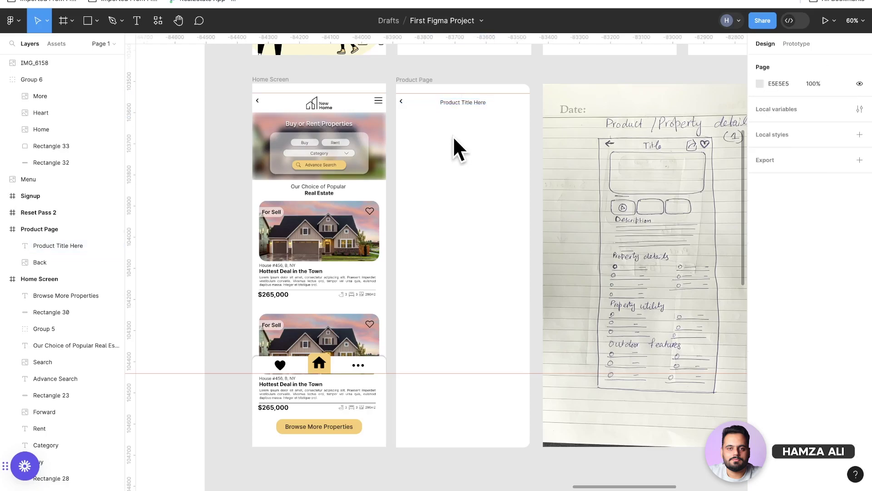
click(469, 102)
key(ctrl+b)
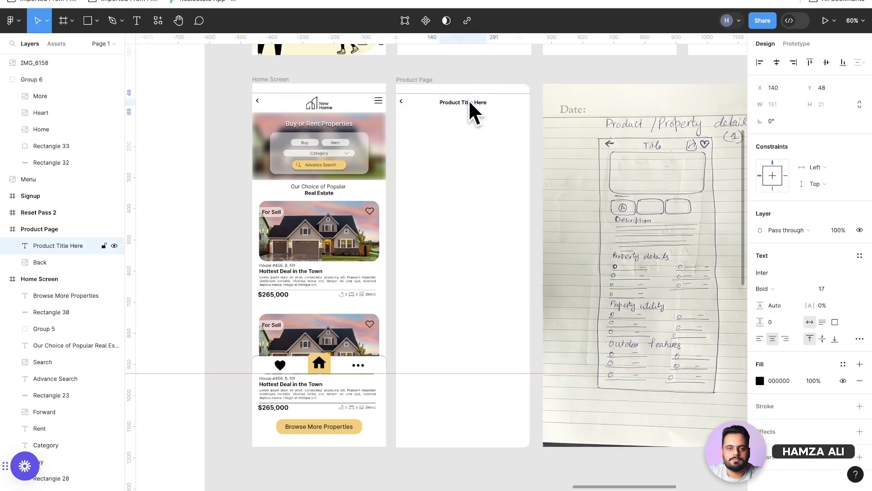
click(211, 159)
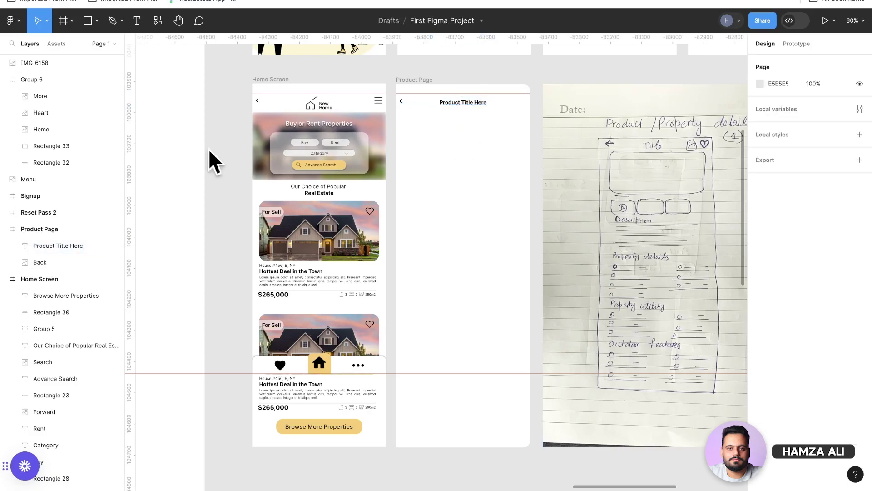
scroll(260, 196, down, 5)
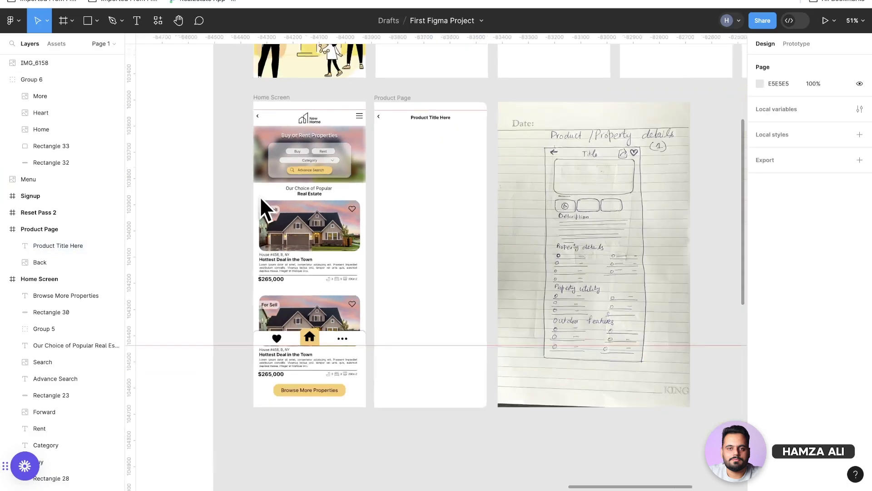
Review the wireframes, required resources, Property Page content list and project details boards for the Product Page's requirements.
scroll(260, 196, up, 3)
scroll(260, 196, left, 5)
scroll(260, 196, left, 15)
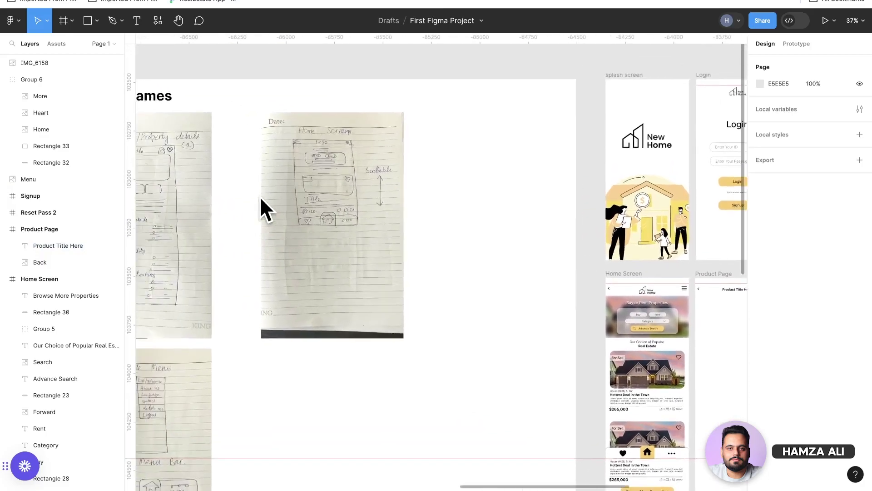
scroll(260, 196, left, 3)
scroll(260, 196, down, 7)
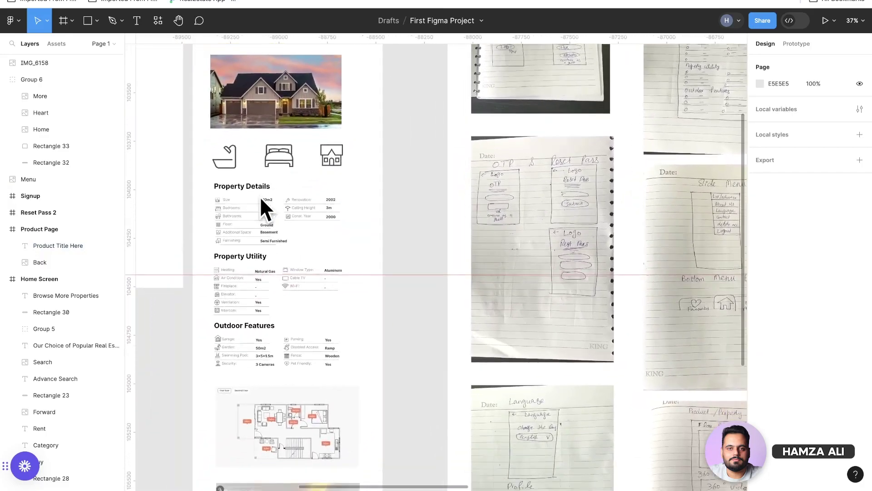
scroll(259, 196, up, 14)
scroll(259, 196, left, 12)
scroll(260, 197, down, 3)
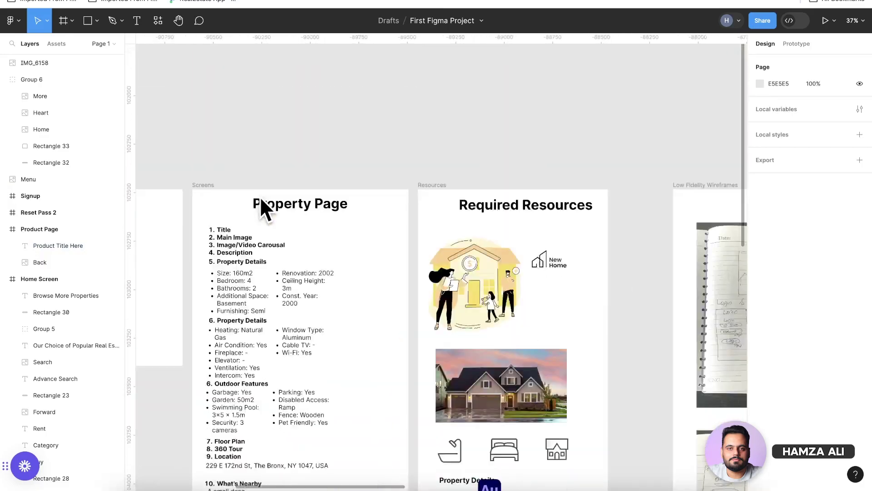
scroll(259, 196, up, 3)
scroll(259, 196, down, 3)
scroll(260, 196, left, 3)
scroll(260, 197, down, 7)
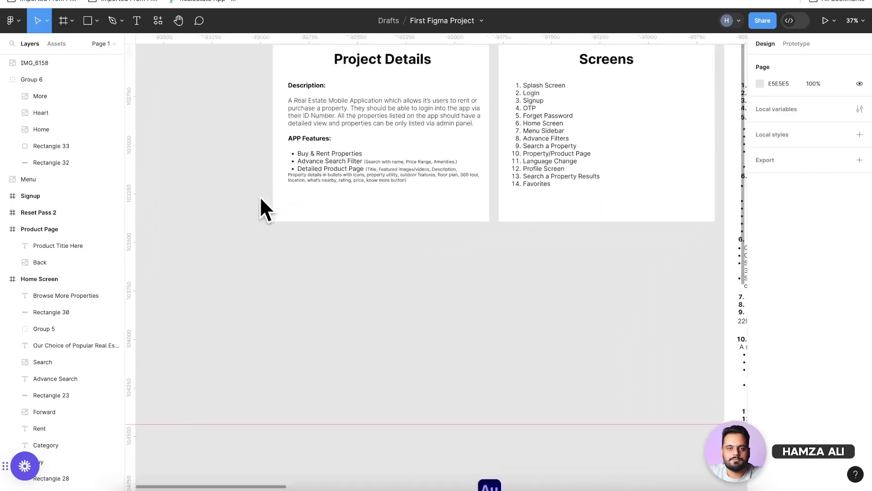
scroll(260, 196, right, 20)
scroll(260, 196, right, 15)
scroll(260, 196, up, 5)
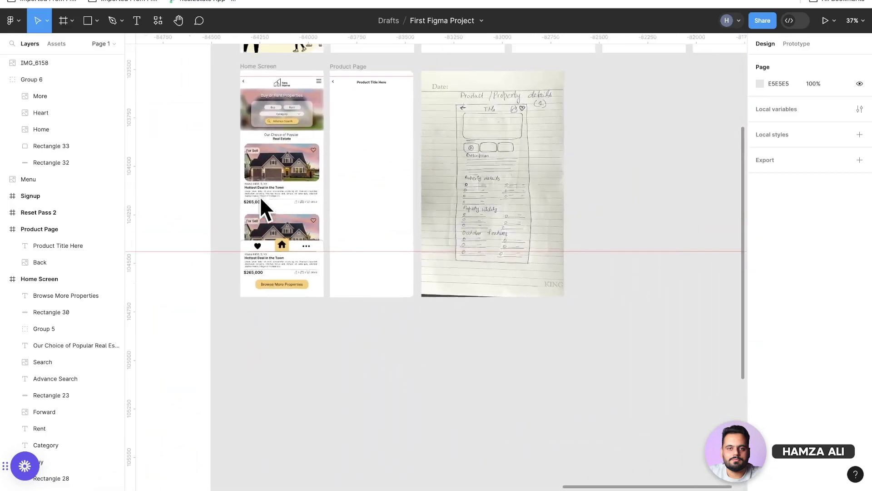
scroll(260, 196, left, 3)
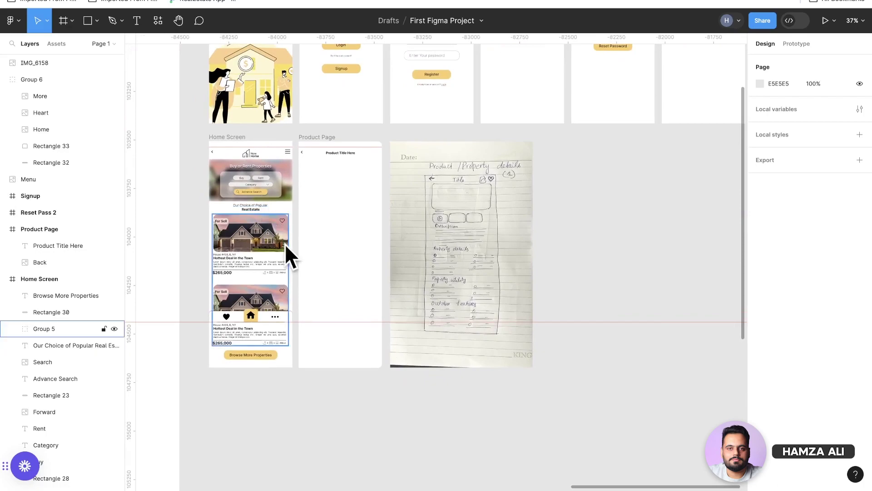
scroll(289, 251, up, 5)
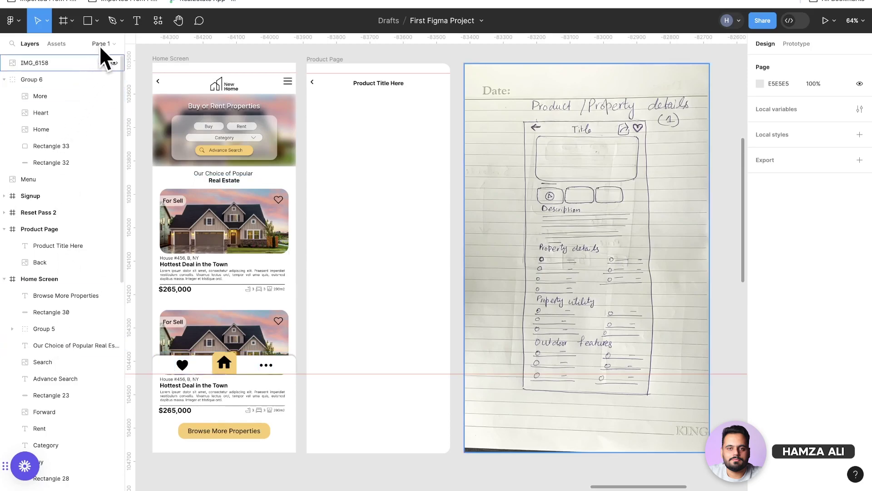
Run the Icons8 plugin, search its icons for "share", and insert a black outlined share icon with a curved arrow.
click(157, 20)
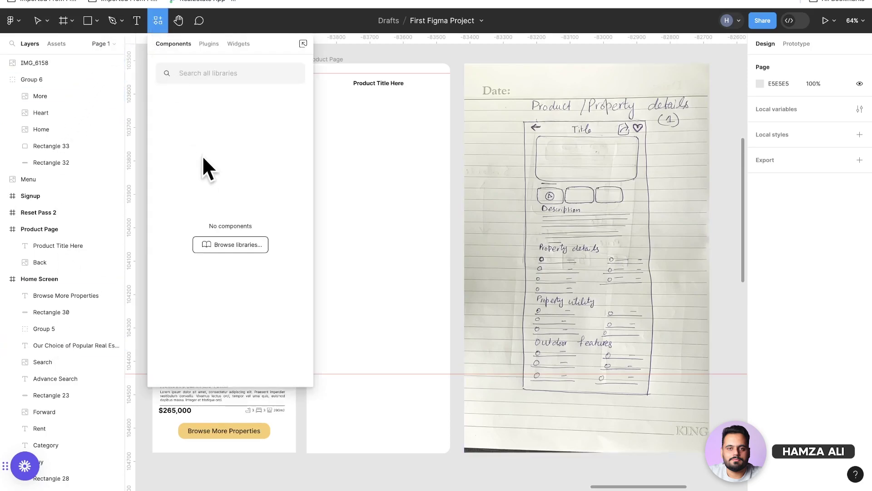
click(209, 46)
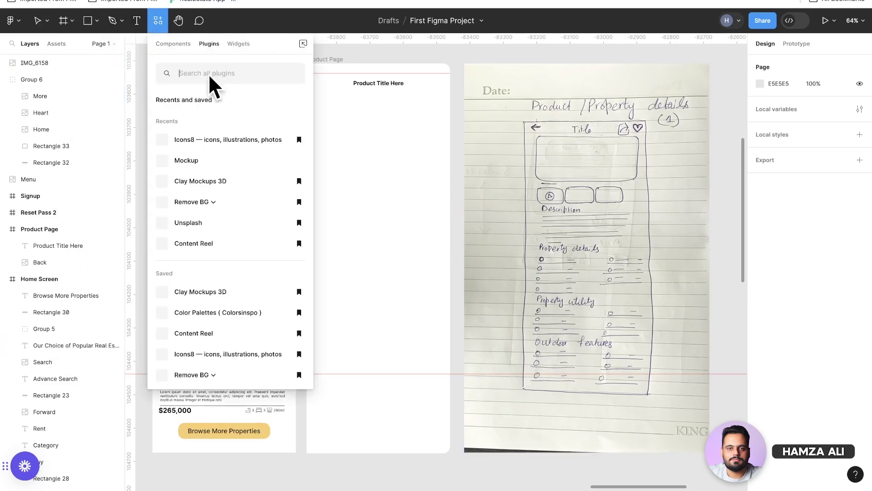
click(217, 139)
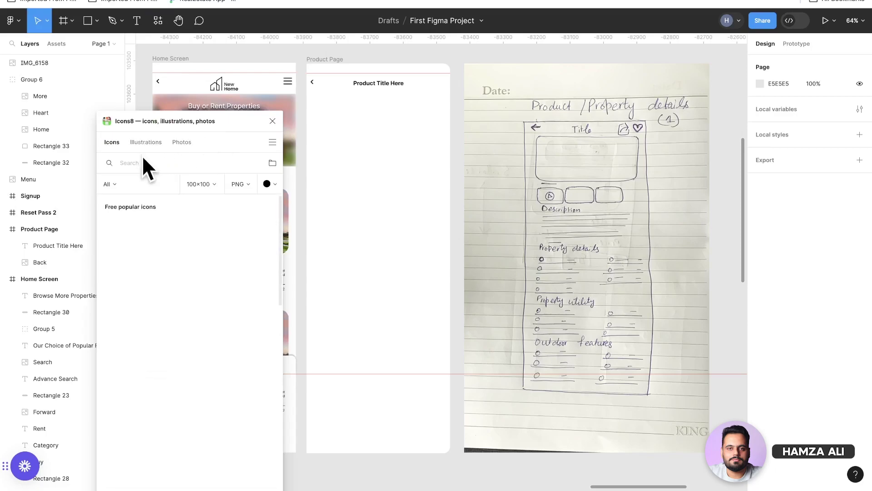
text(share)
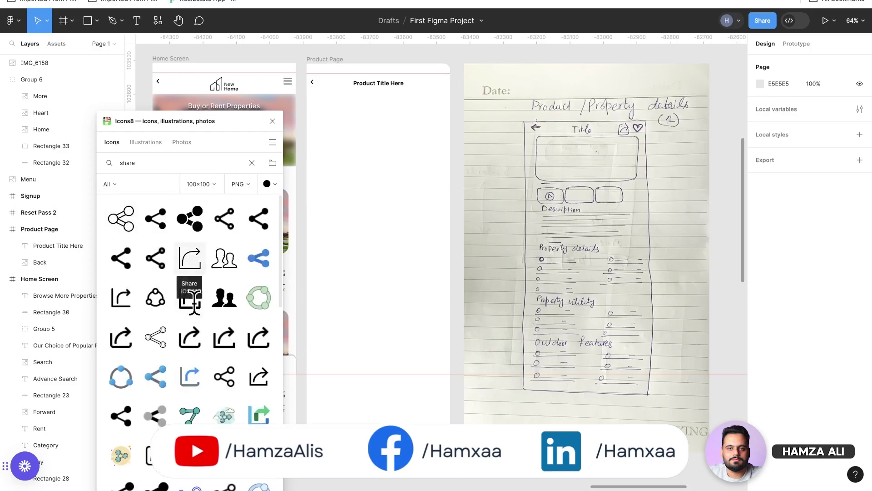
click(120, 345)
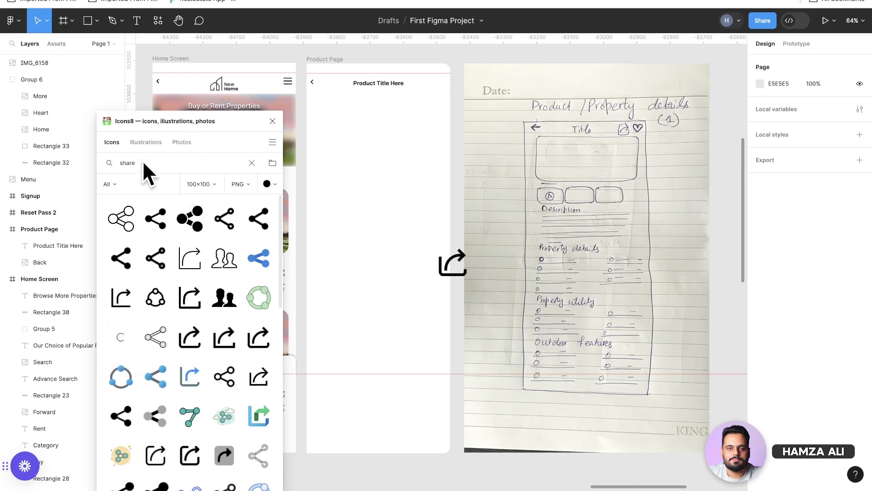
Search the icons for "video", set the icon colour to white, insert the iOS 16 Glyph Play Button Circled icon, and close the plugin.
drag(137, 161, 110, 162)
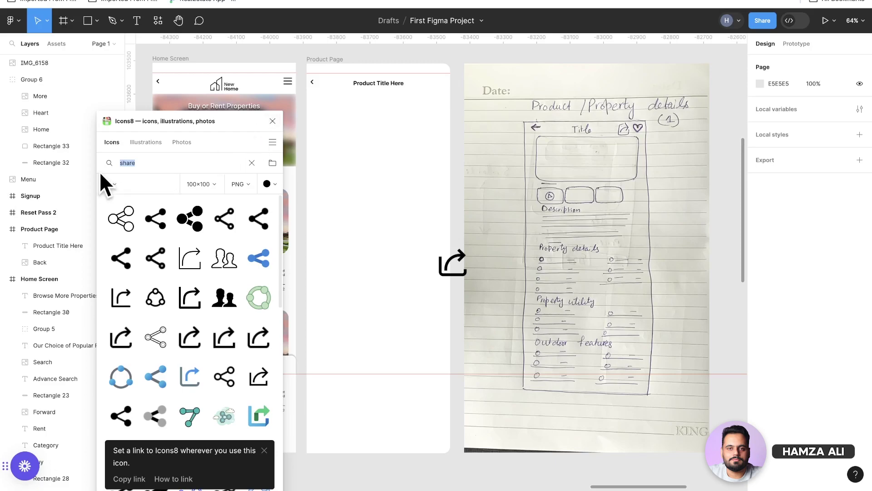
text(video)
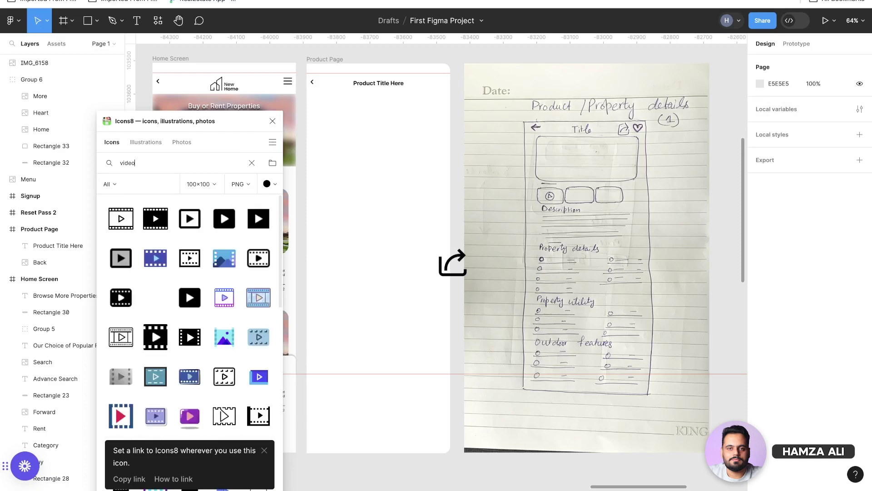
scroll(171, 291, down, 4)
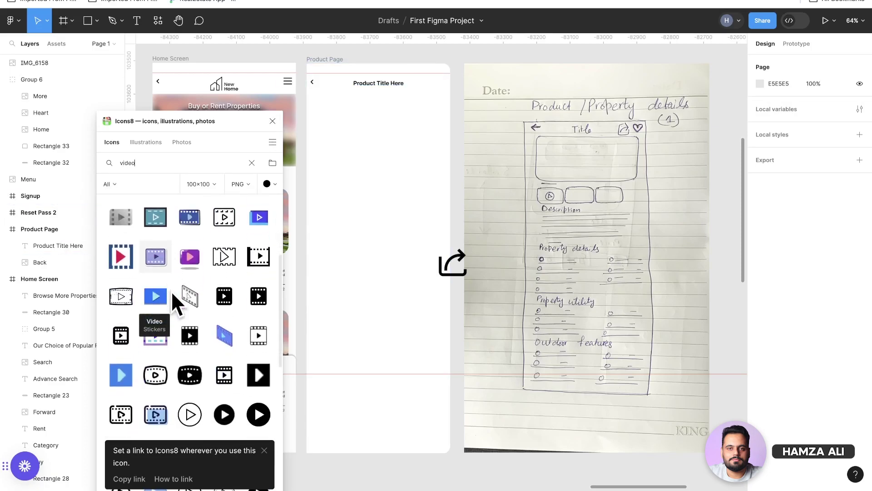
scroll(171, 290, down, 4)
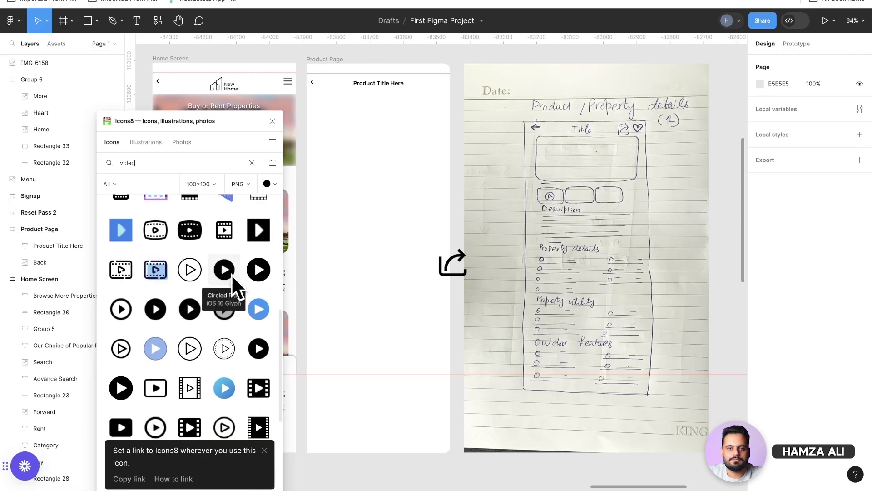
click(263, 184)
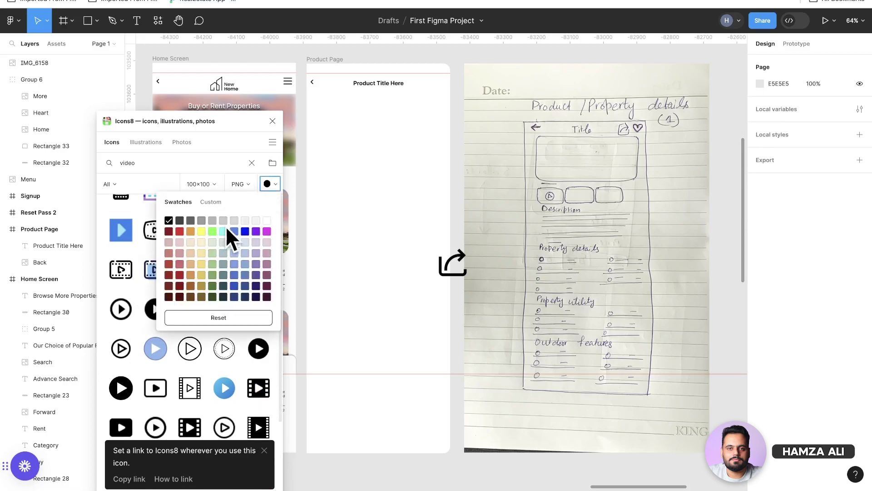
click(266, 220)
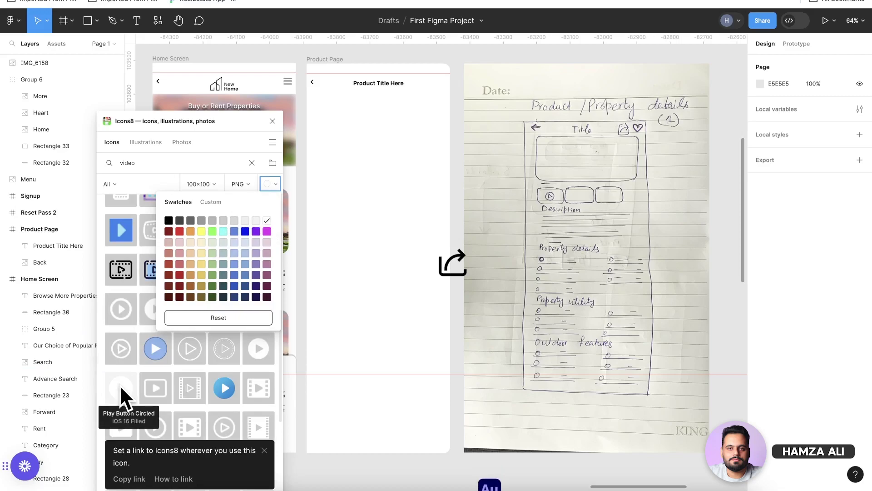
click(252, 343)
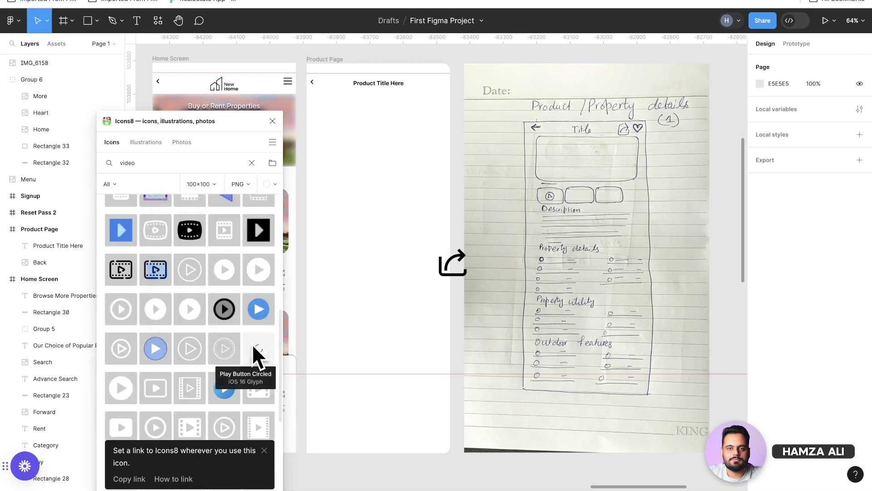
click(272, 121)
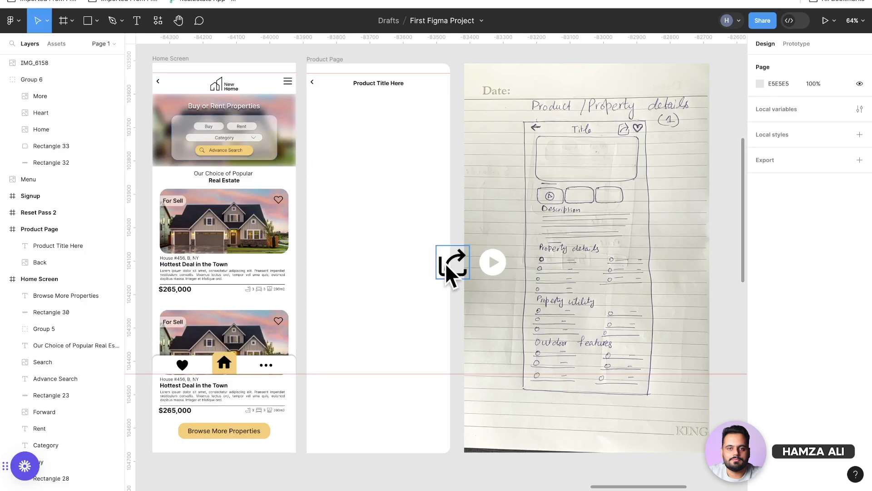
Move the share icon over the Product Page just below its title and shrink it to about 43 × 32.
drag(445, 263, 407, 121)
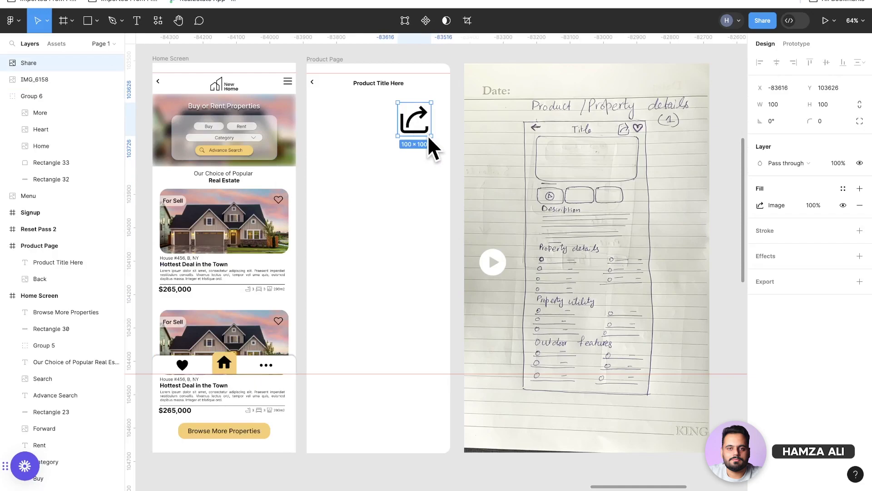
drag(426, 135, 412, 112)
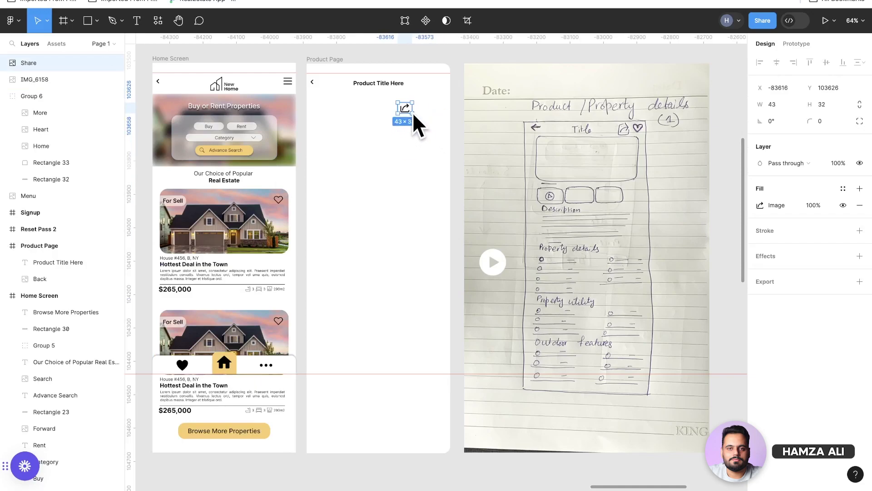
click(408, 173)
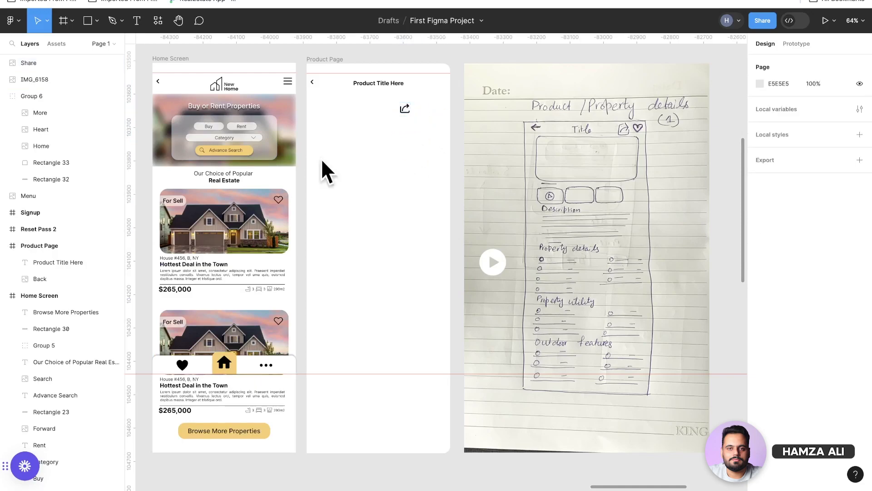
Copy the first property card from the Home Screen into the Product Page below the header at X 0, Y 321.
double_click(282, 201)
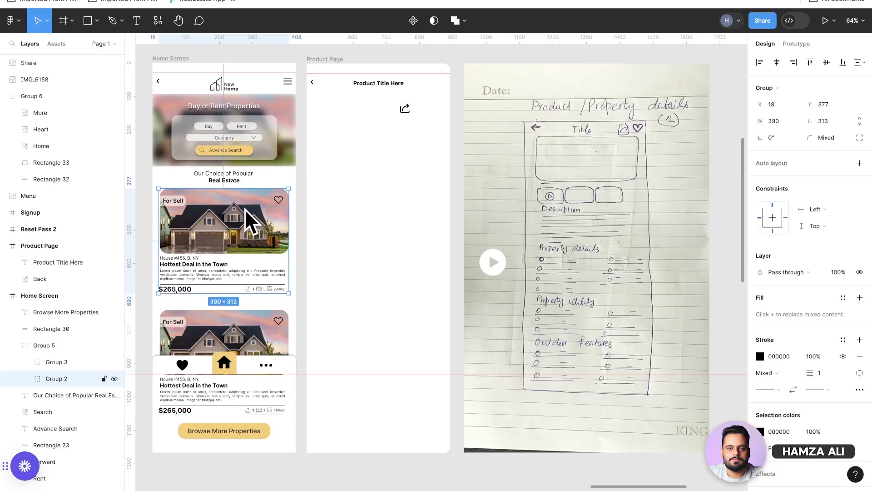
drag(245, 209, 390, 190)
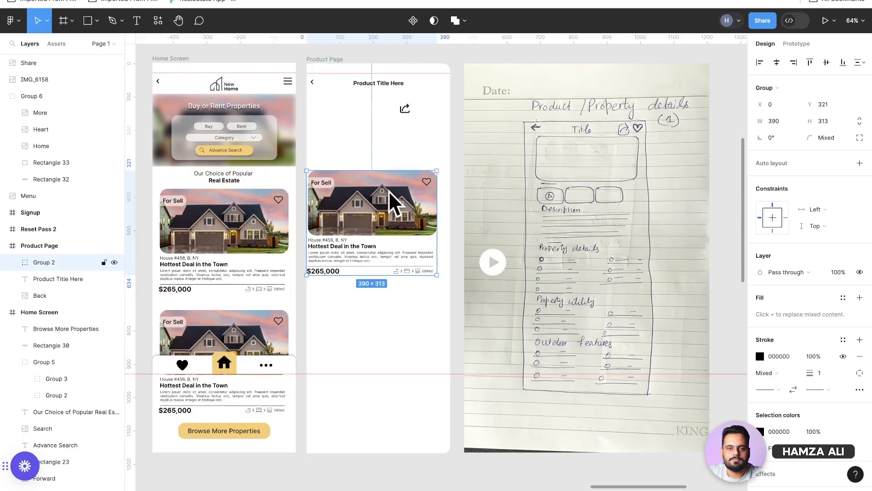
scroll(404, 188, up, 5)
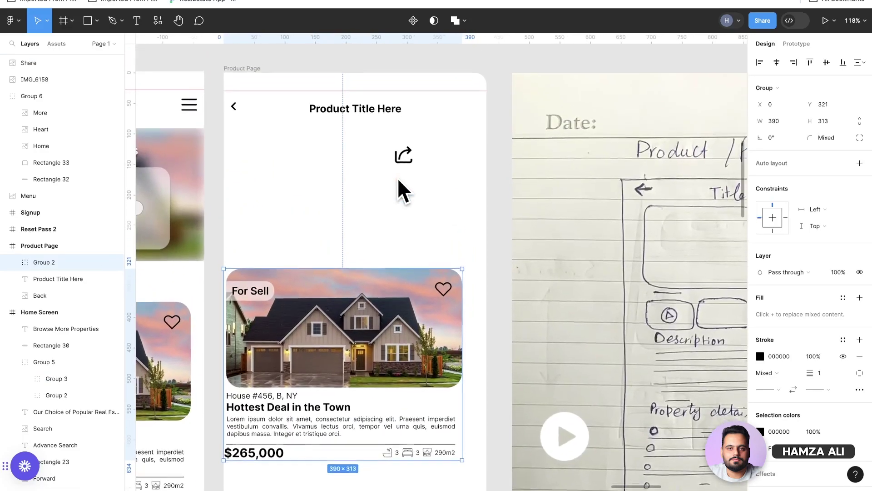
Place the share icon in the Product Page header after the title and reduce it to about 35 × 22.
scroll(400, 189, up, 3)
drag(401, 168, 448, 107)
click(443, 138)
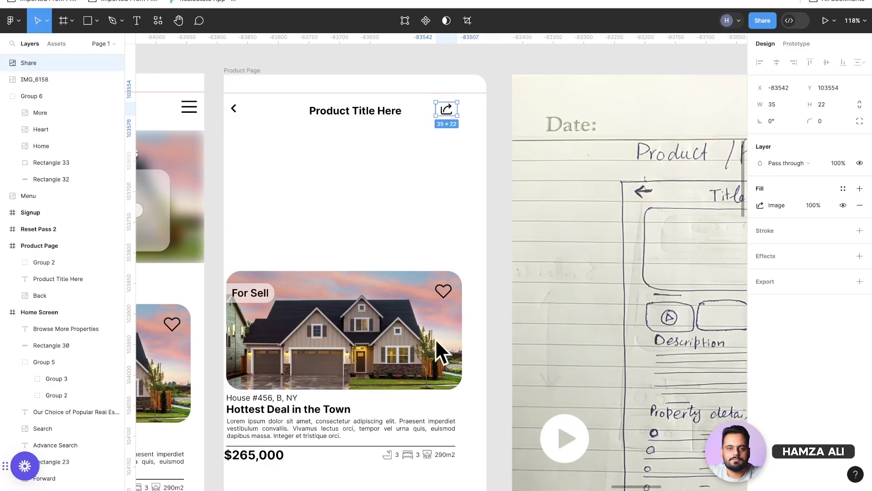
Ungroup the copied property card on the Product Page so its elements become separate layers.
double_click(443, 291)
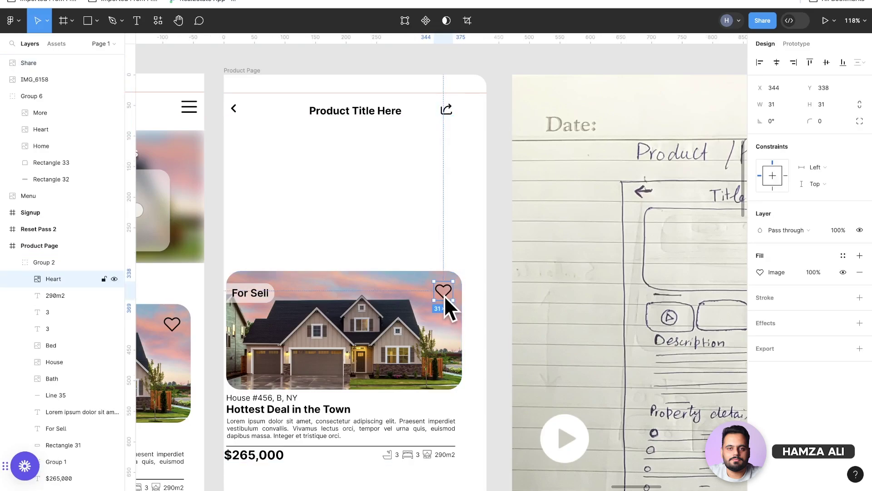
click(395, 325)
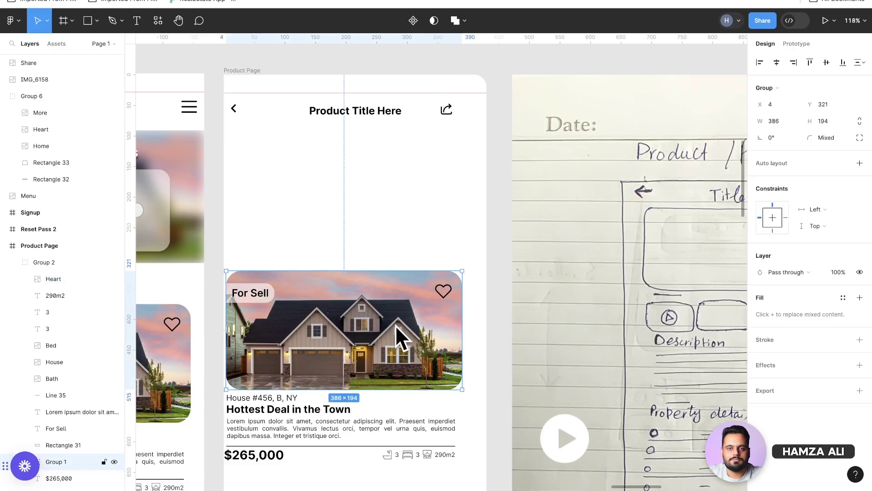
right_click(395, 325)
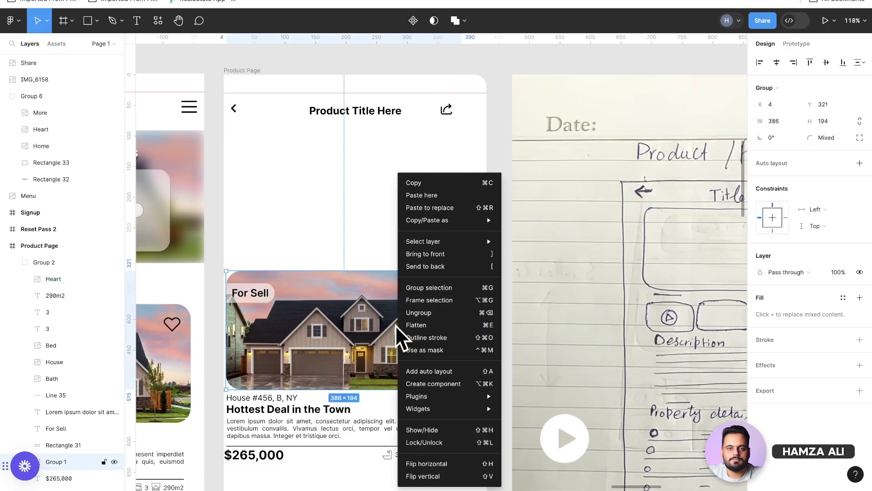
click(44, 266)
click(43, 263)
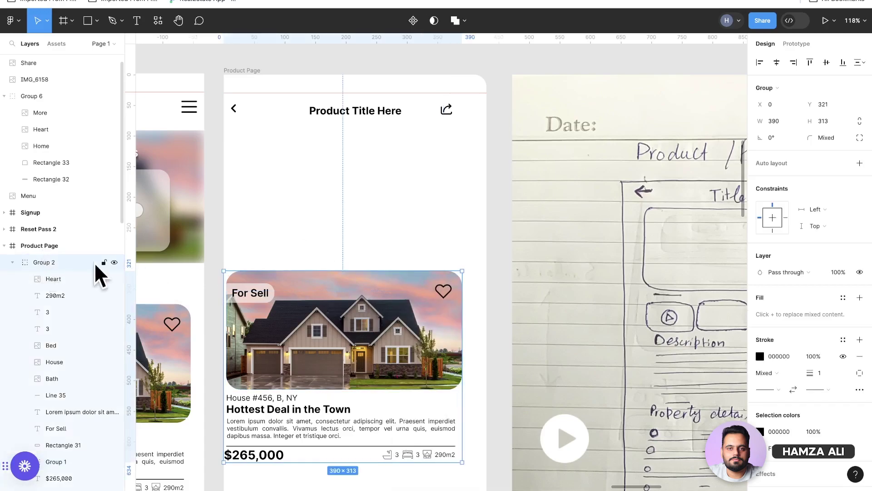
right_click(312, 314)
click(333, 314)
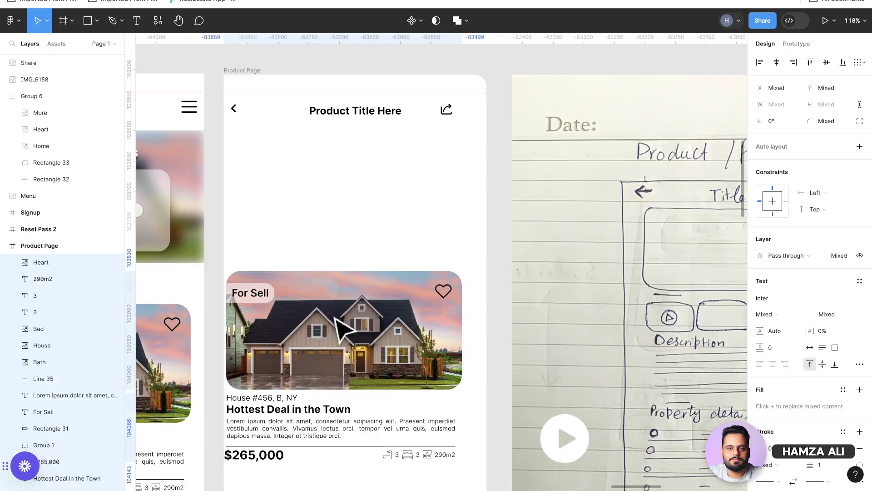
Move the heart icon from the property image into the header beside the share icon and shrink it to 24 × 24.
click(439, 288)
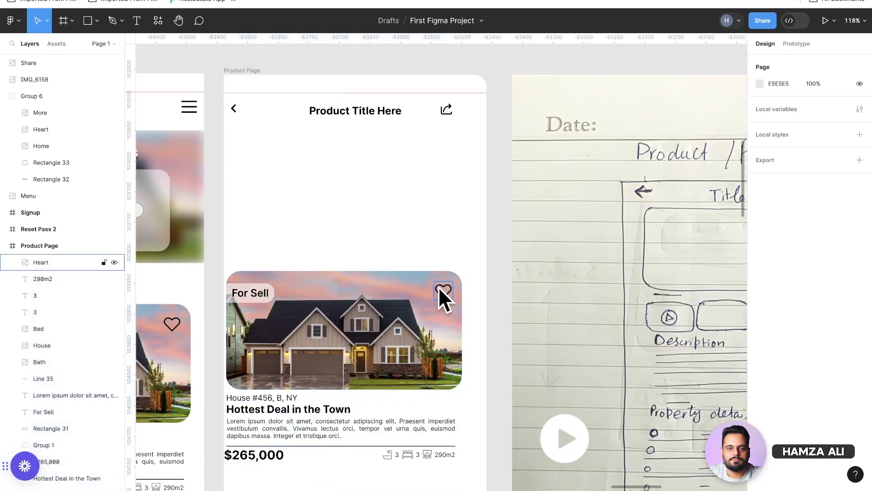
drag(442, 290, 477, 113)
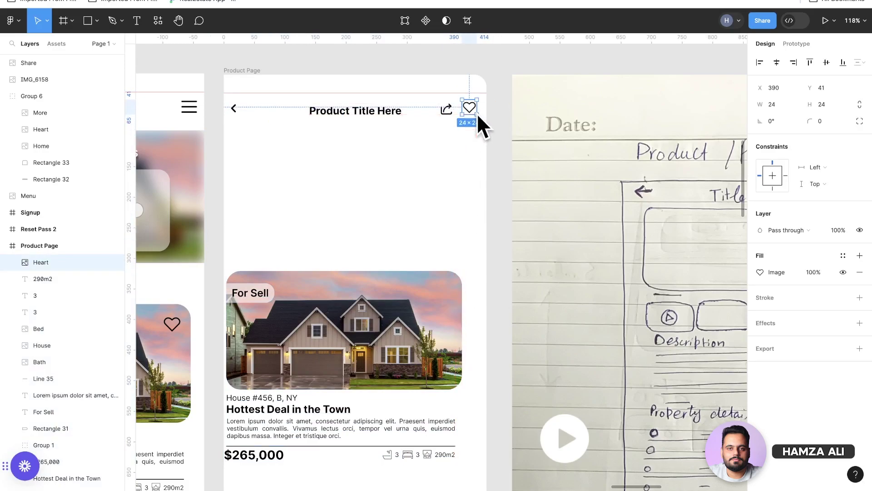
scroll(477, 113, up, 10)
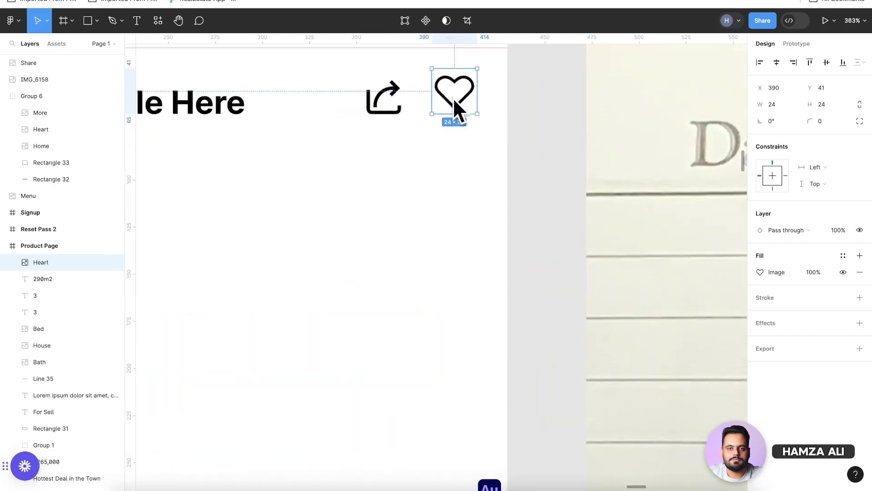
Reposition the heart icon in the Product Page header at X 389, Y 45, level with the share icon.
mouse_move(451, 105)
mouse_down()
mouse_move(451, 113)
mouse_move(451, 103)
mouse_up()
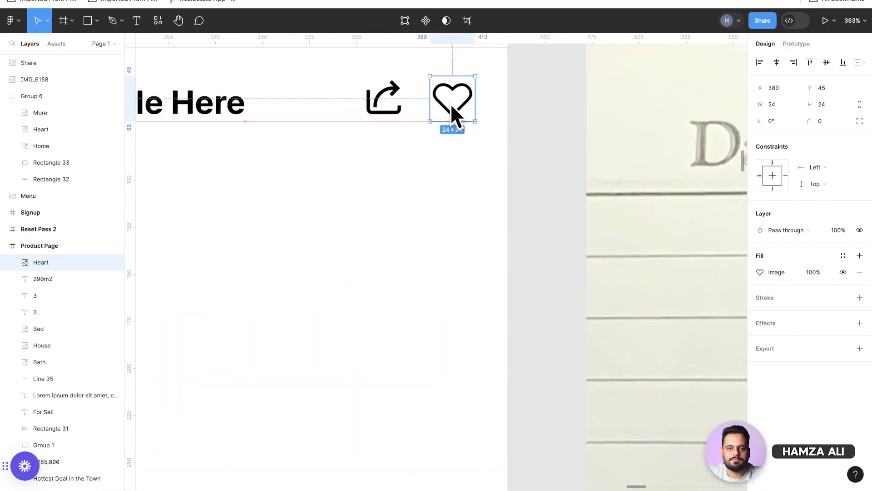
click(442, 184)
scroll(442, 184, down, 10)
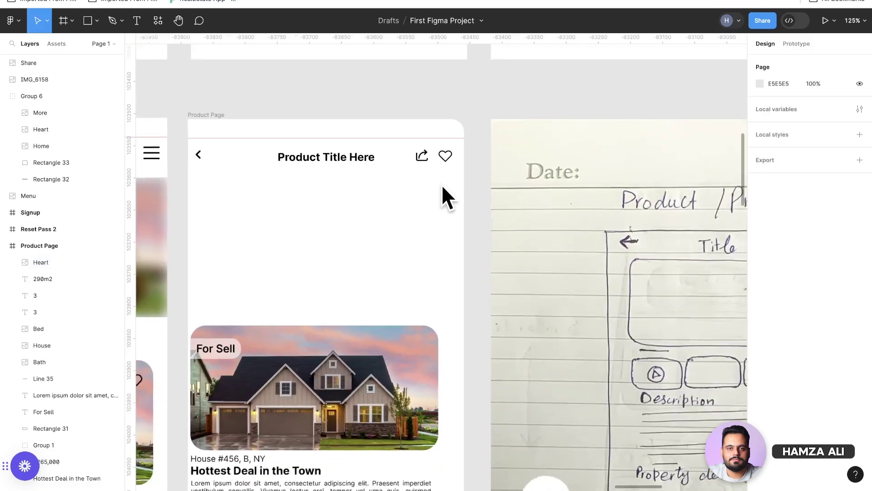
Delete the For Sell text and its rounded badge from the Product Page's property image.
scroll(443, 187, down, 4)
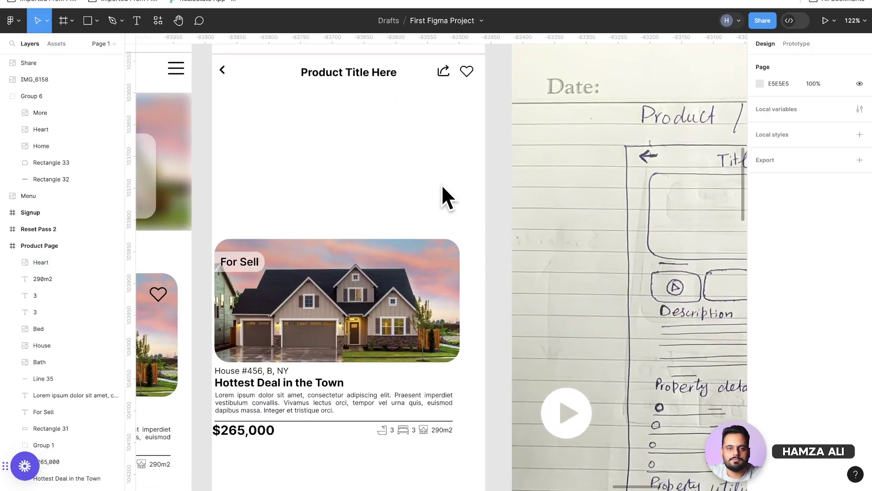
scroll(442, 184, down, 4)
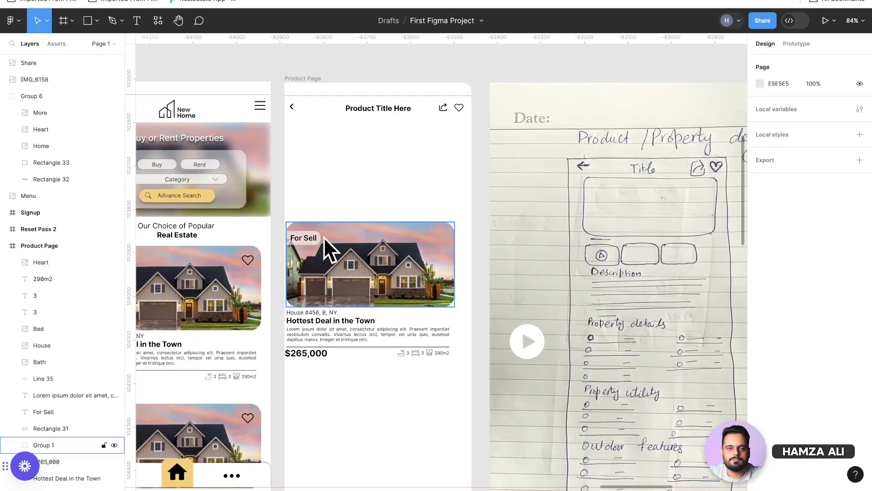
click(305, 244)
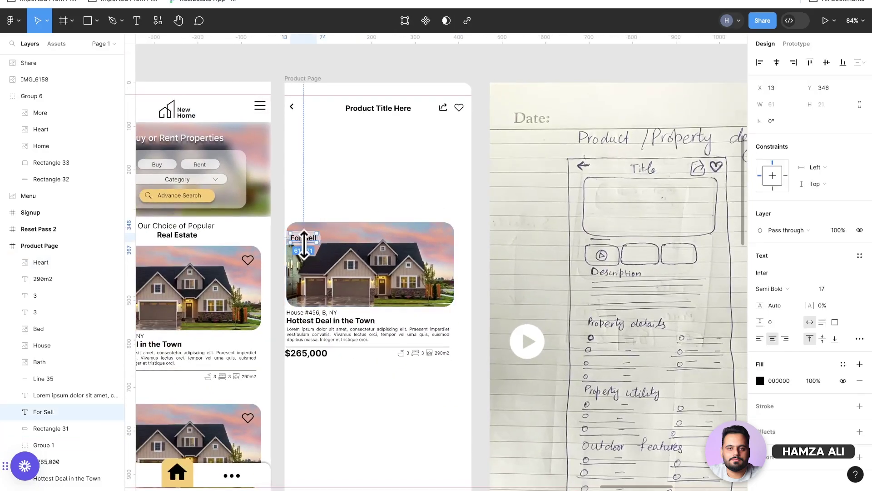
key(Delete)
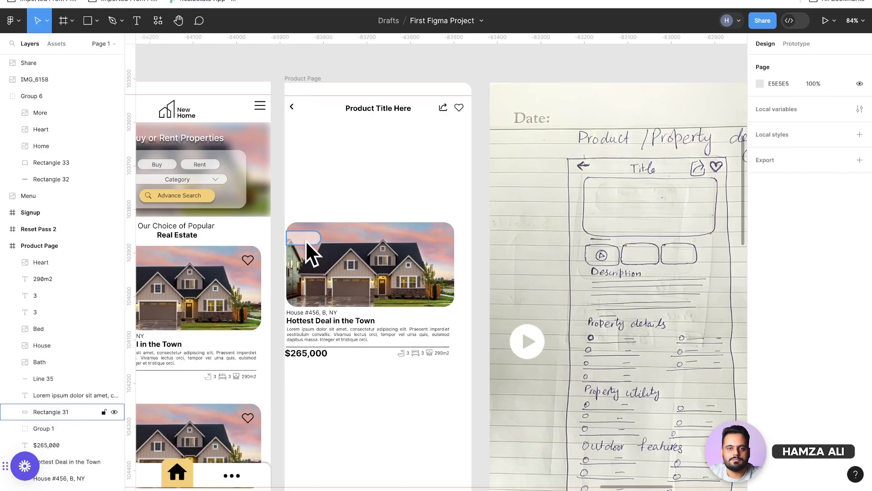
click(306, 242)
key(Delete)
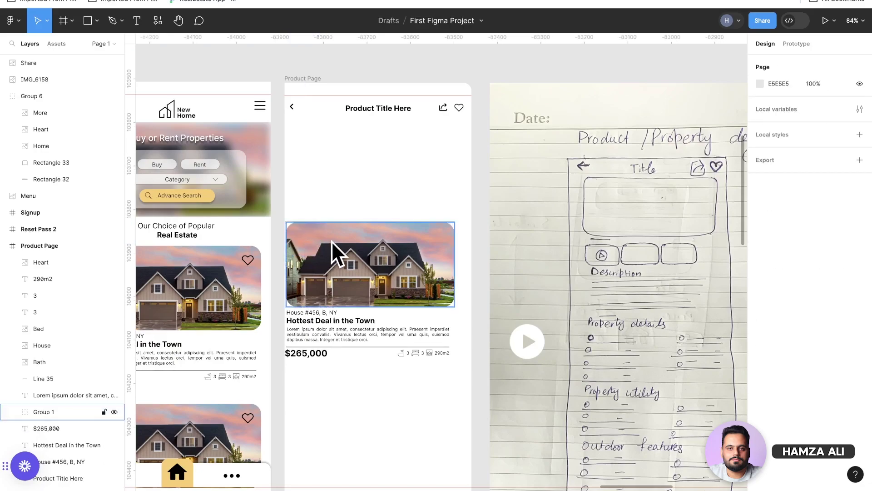
Move the property image up beneath the header title, centred in the frame at X 22, Y 95.
click(331, 227)
drag(332, 229, 338, 143)
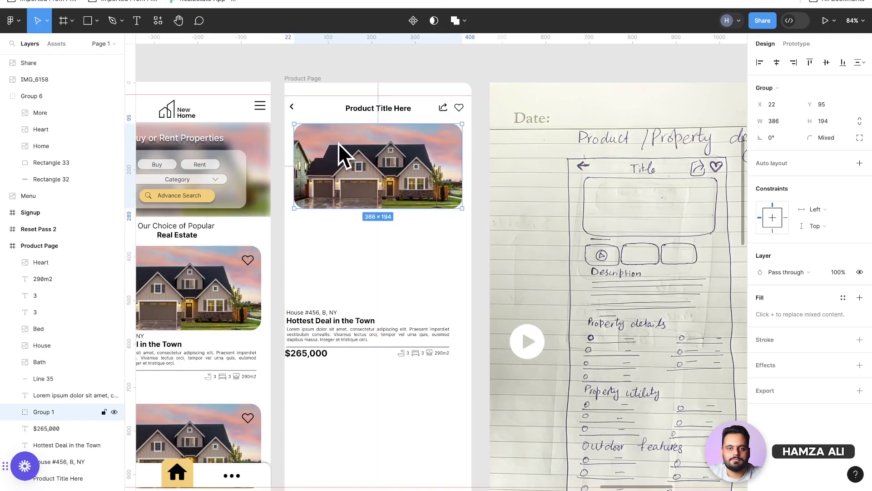
click(356, 290)
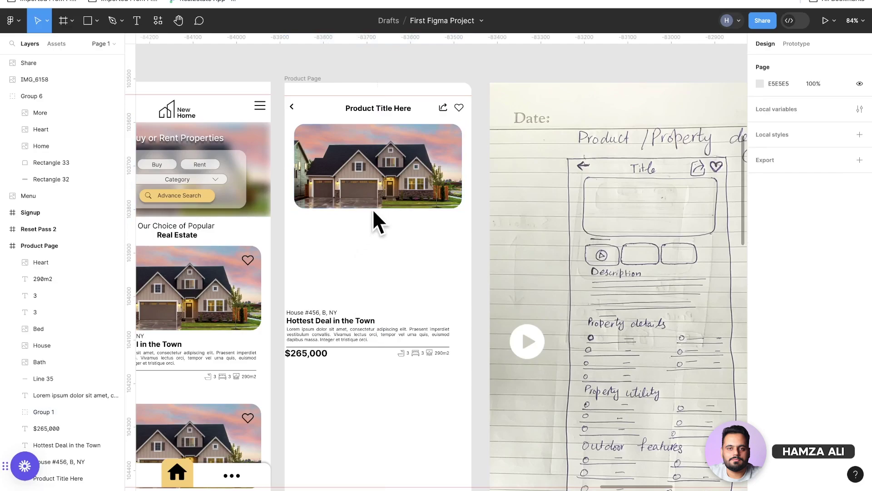
Duplicate the property image below itself, shrink the copy to 147 × 87 and repeat it as a row of three thumbnails at Y 326.
click(374, 196)
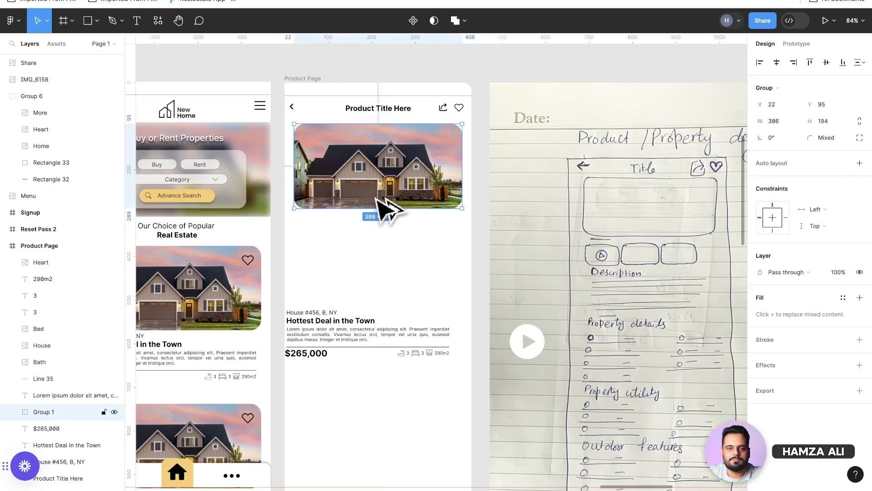
drag(377, 200, 383, 287)
drag(466, 296, 365, 252)
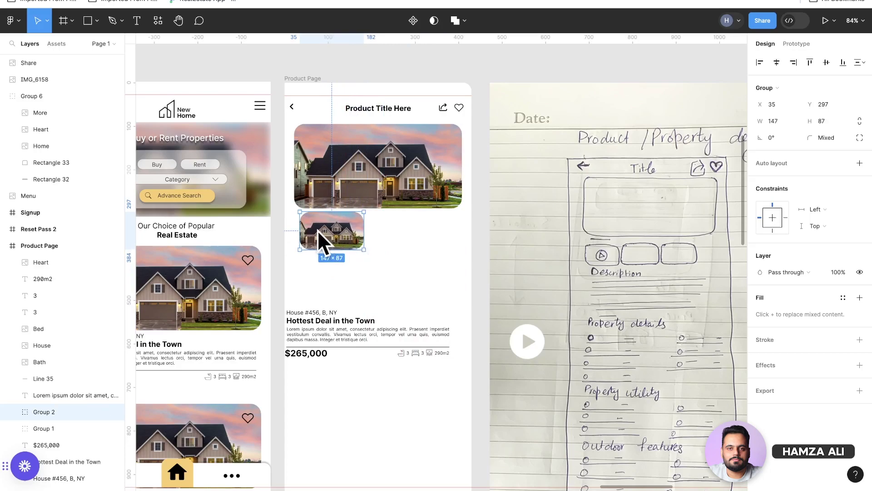
drag(317, 230, 334, 249)
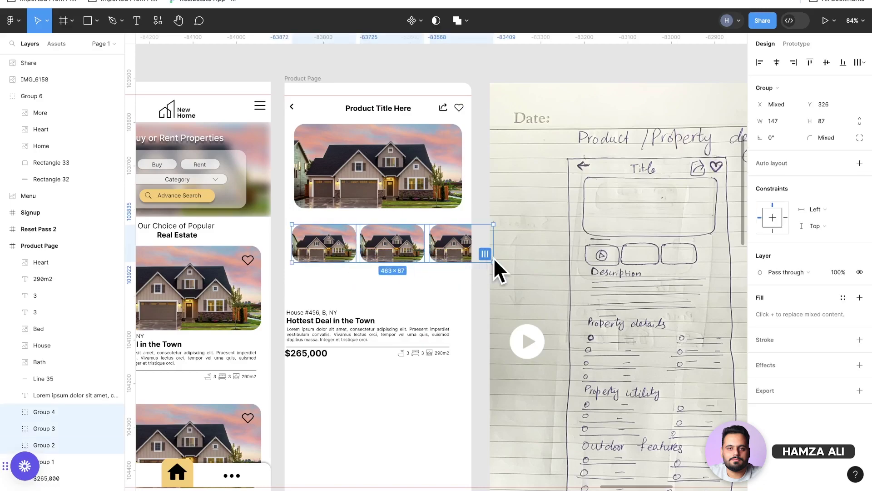
Scale the row of three thumbnails to about 382 × 79 and align it under the main image at Y 315.
drag(491, 261, 464, 259)
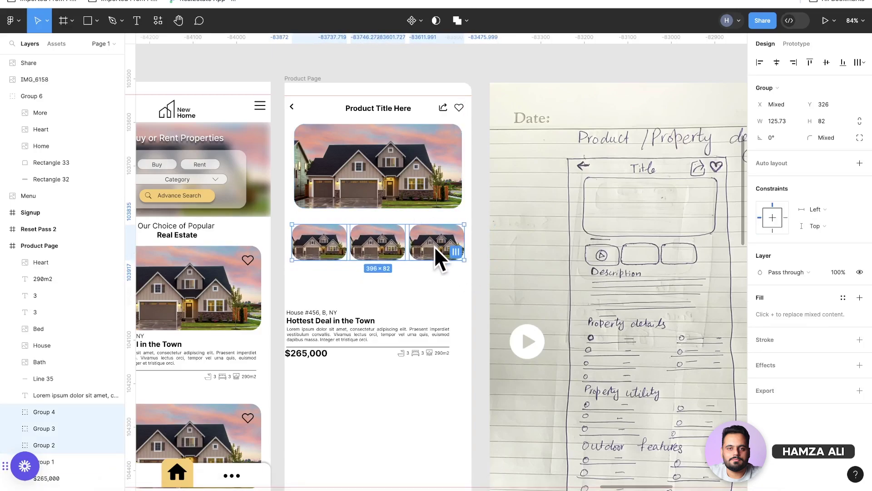
mouse_move(435, 246)
mouse_down()
mouse_move(432, 233)
mouse_move(438, 241)
mouse_up()
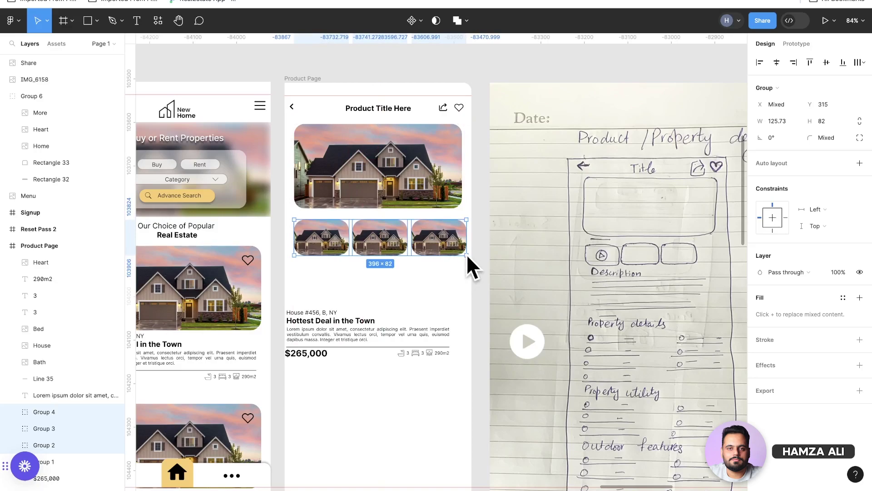
drag(464, 252, 457, 252)
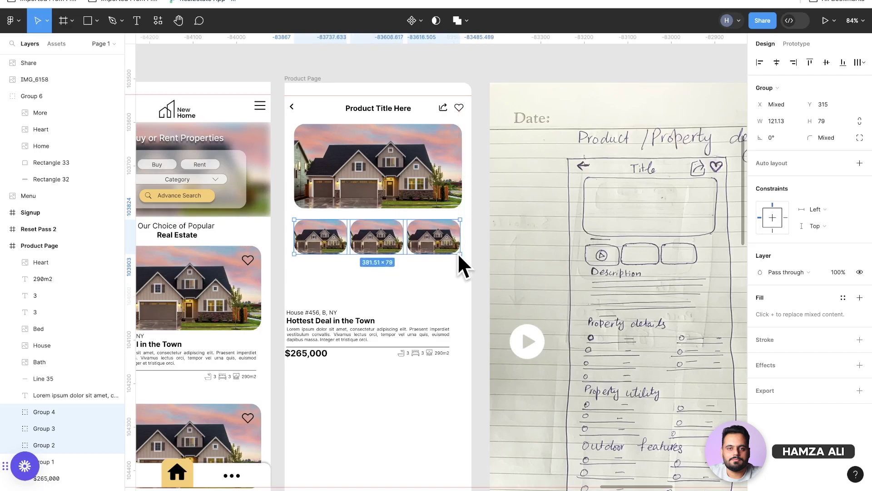
Try a corner radius of 20 on the three thumbnails.
click(820, 138)
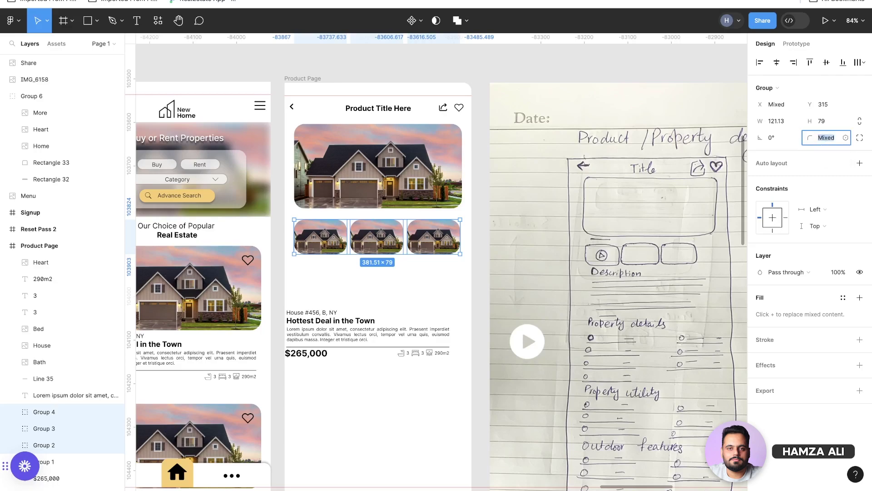
text(20)
key(Return)
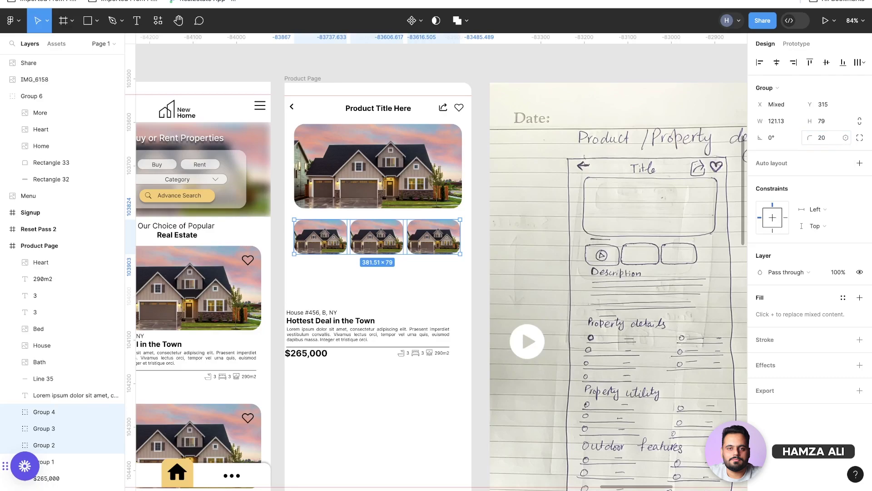
Set the corner radius of the three thumbnails to 15.
click(827, 137)
text(15)
key(Return)
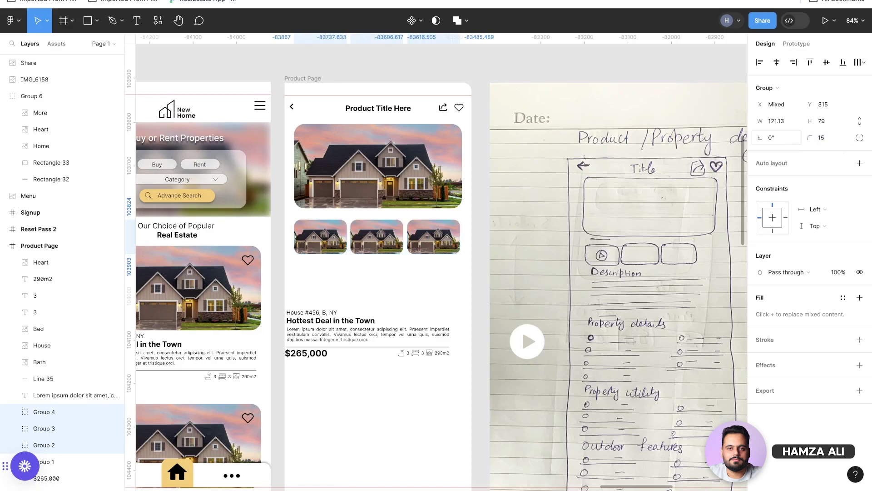
Place the circled play icon over the first thumbnail and reduce it to 45 × 64 at X 61, Y 323.
click(397, 309)
mouse_move(522, 349)
mouse_down()
mouse_move(347, 274)
mouse_move(310, 235)
mouse_move(318, 237)
mouse_up()
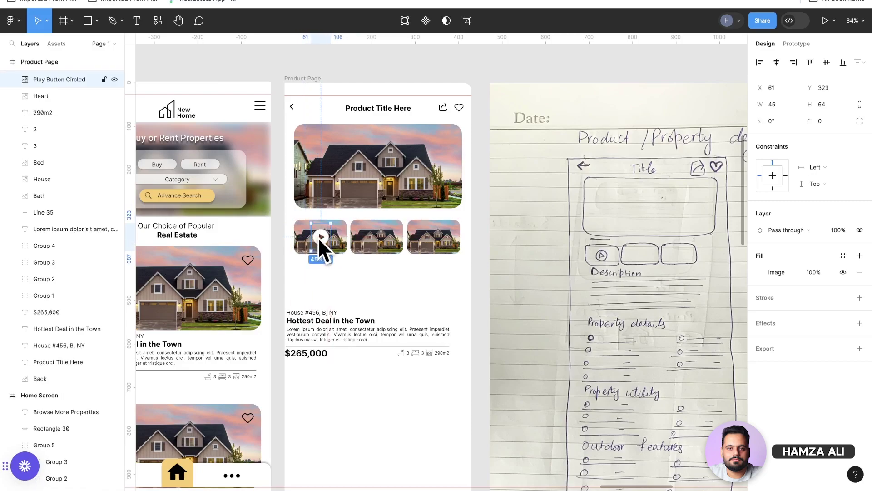
click(358, 287)
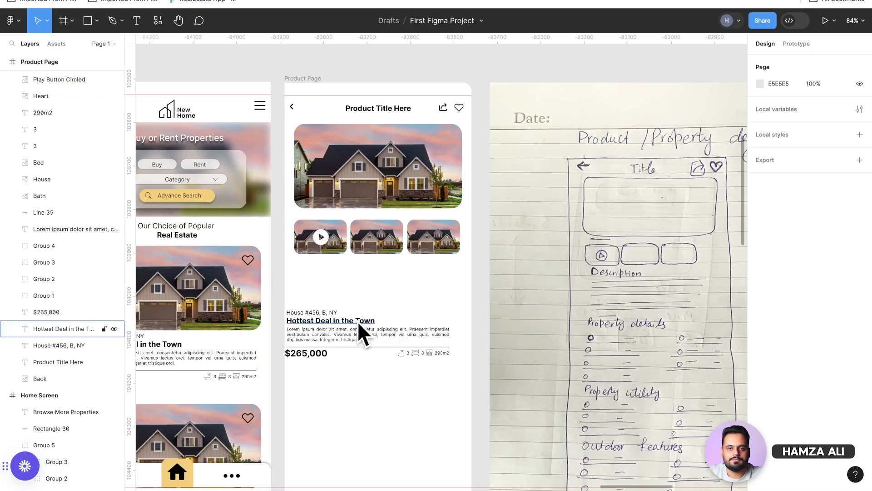
Move the Hottest Deal in the Town title directly below the main image at X 22, Y 294.
drag(358, 321, 369, 221)
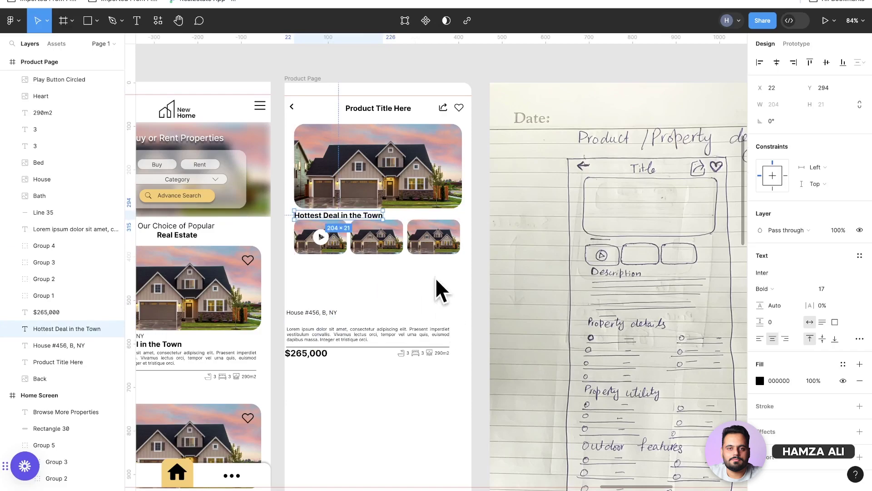
click(394, 260)
Group the three thumbnails with the play icon and shift the group down to Y 320.
drag(422, 278, 312, 233)
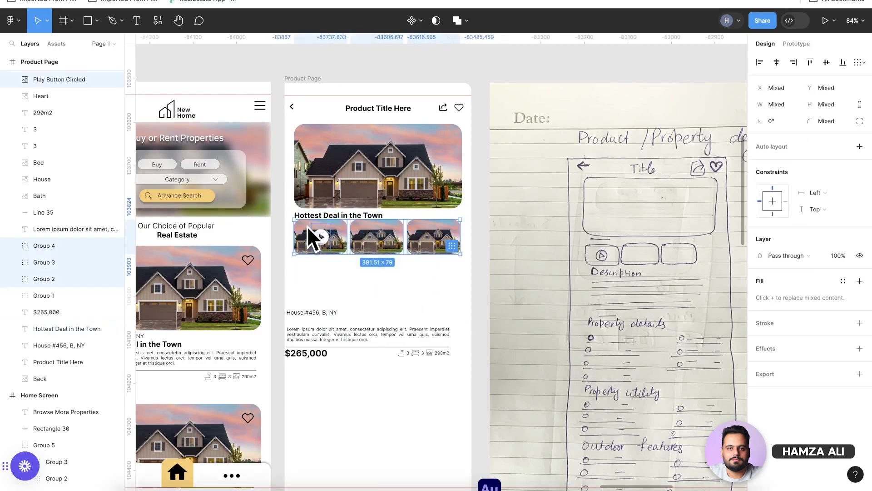
key(ctrl+g)
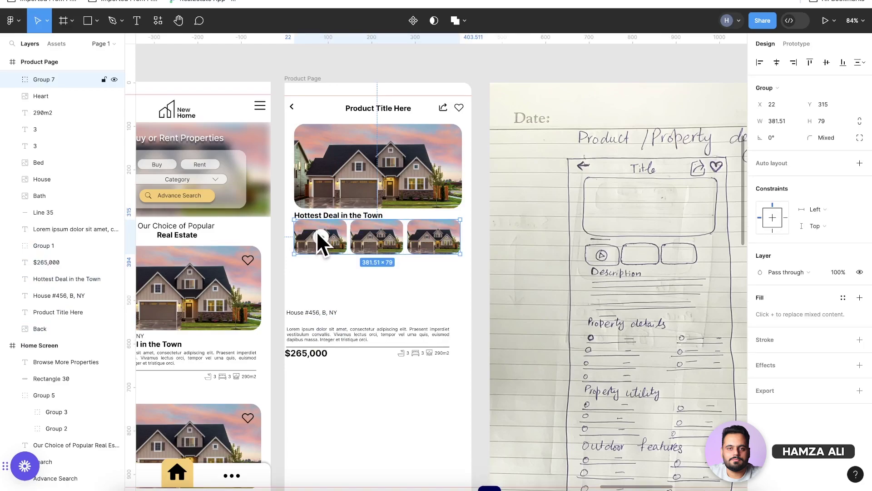
drag(317, 233, 316, 235)
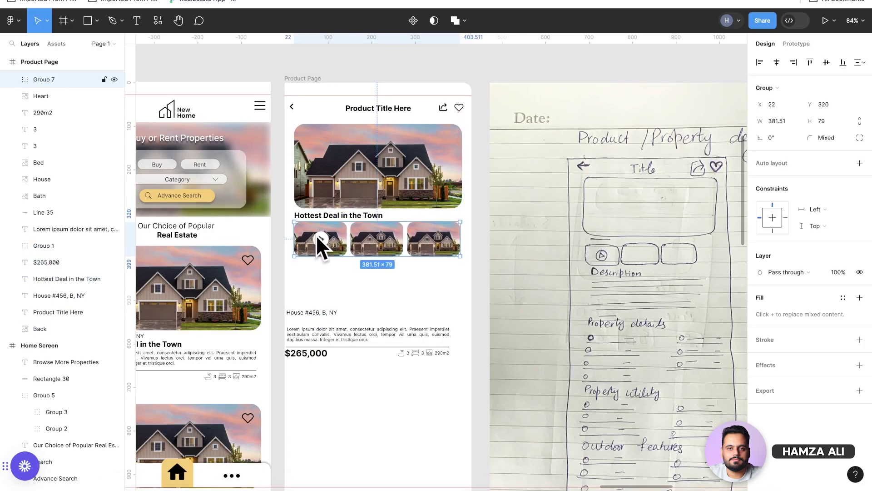
click(321, 271)
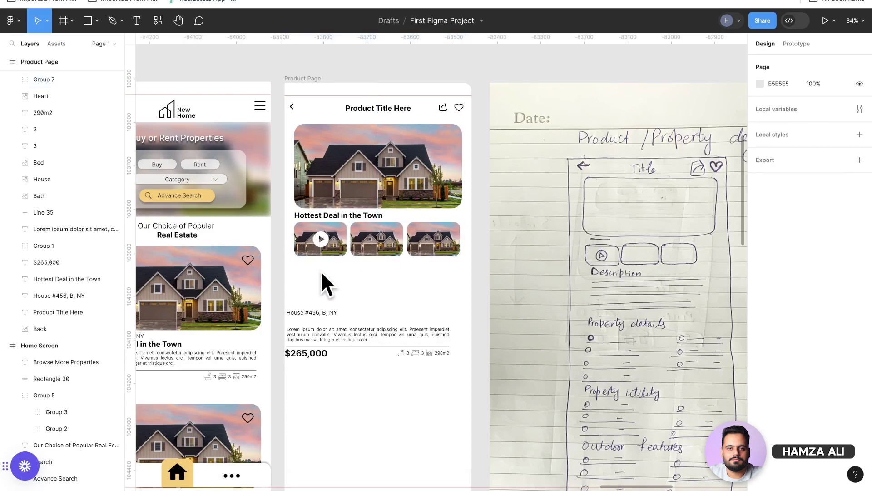
Duplicate the title below the thumbnails, change the copy's text to Description and align it at X 22, Y 414.
click(316, 218)
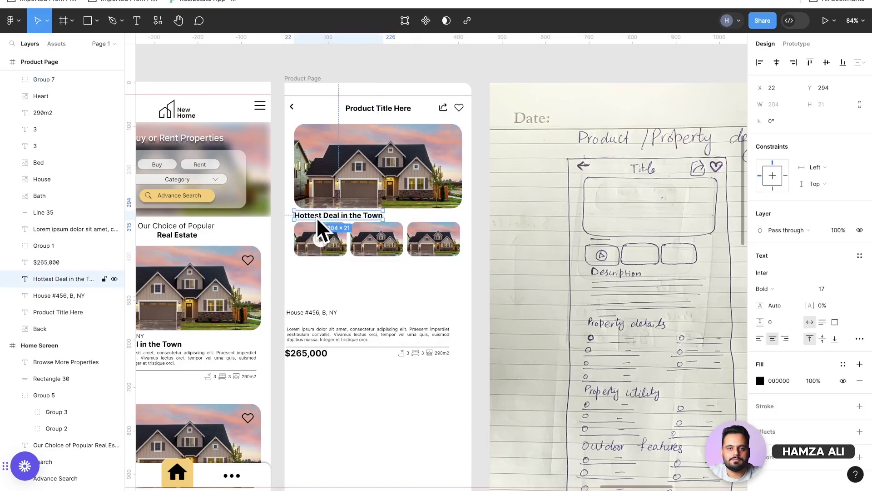
drag(318, 221, 320, 284)
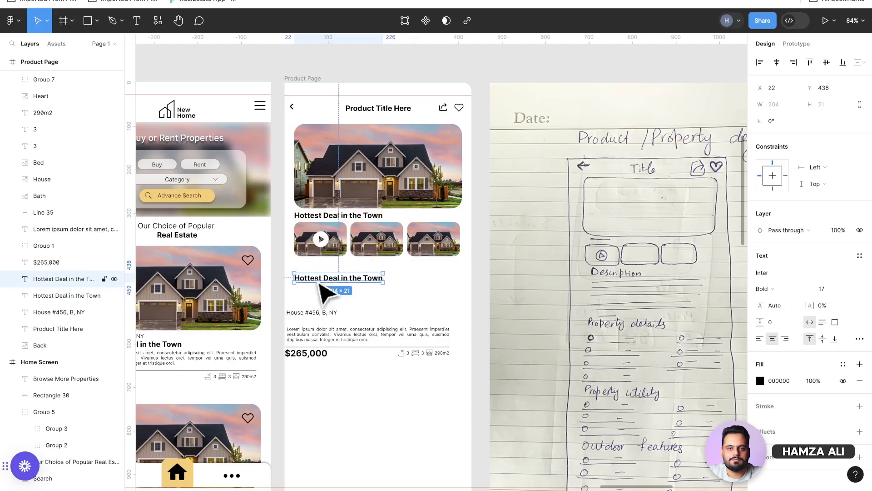
double_click(318, 281)
text(Des)
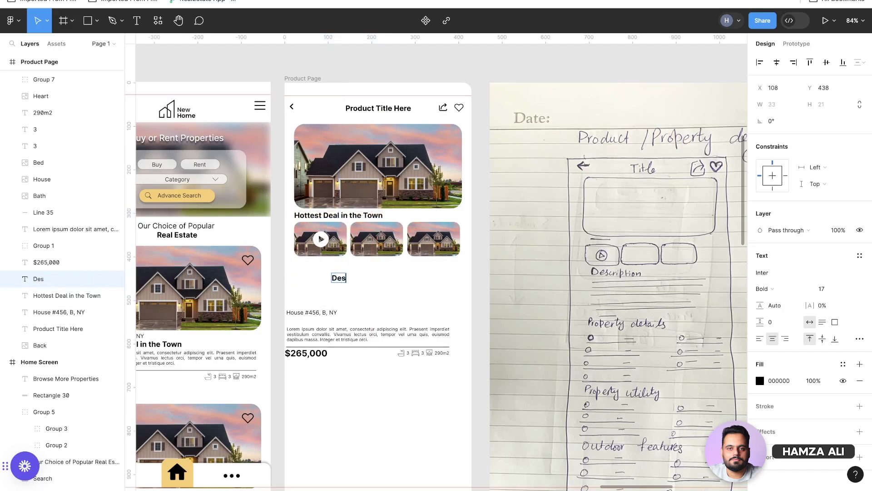
text(cription:)
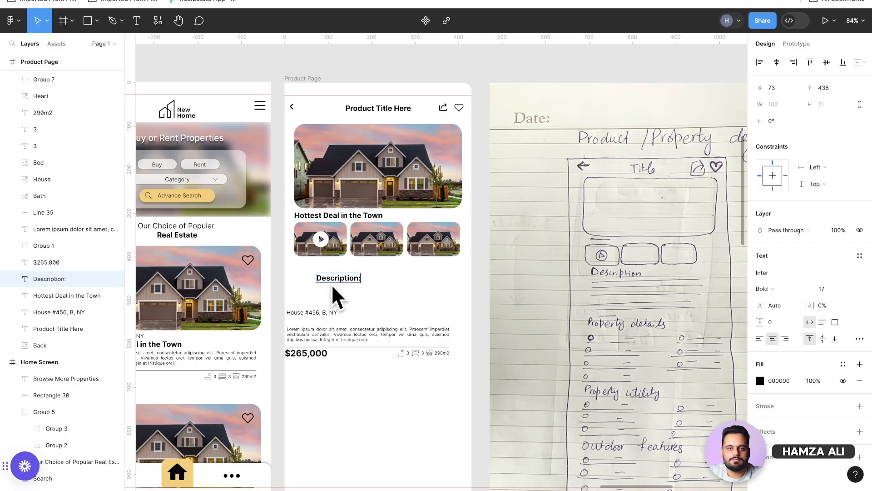
key(BackSpace)
key(Escape)
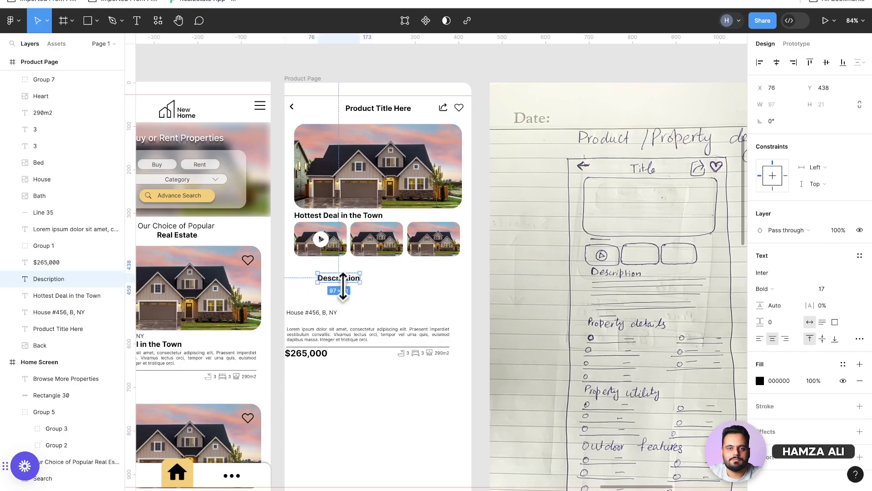
drag(343, 288, 318, 270)
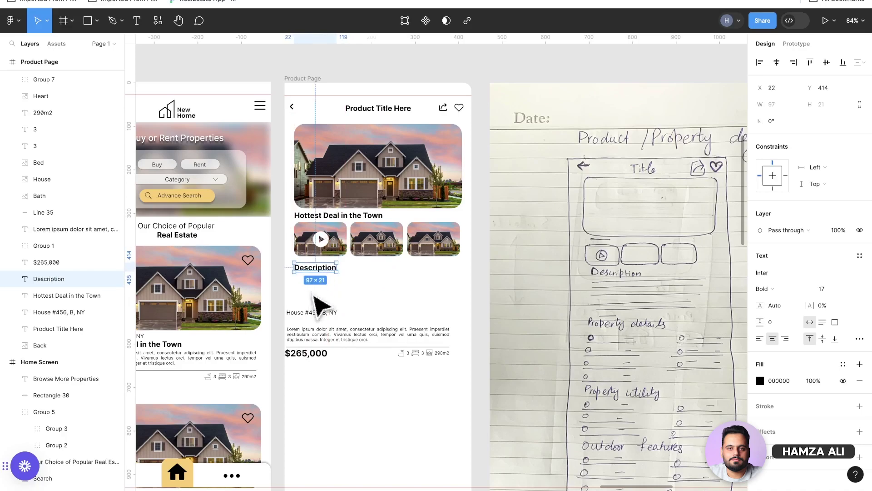
Delete the address line and move the Lorem ipsum paragraph under the Description heading at X 23, Y 440.
click(316, 313)
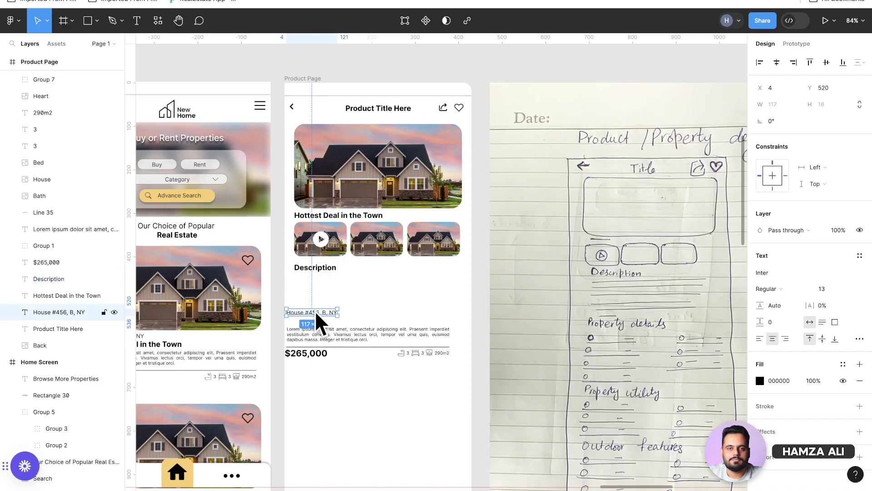
key(Delete)
click(329, 328)
drag(330, 328, 339, 282)
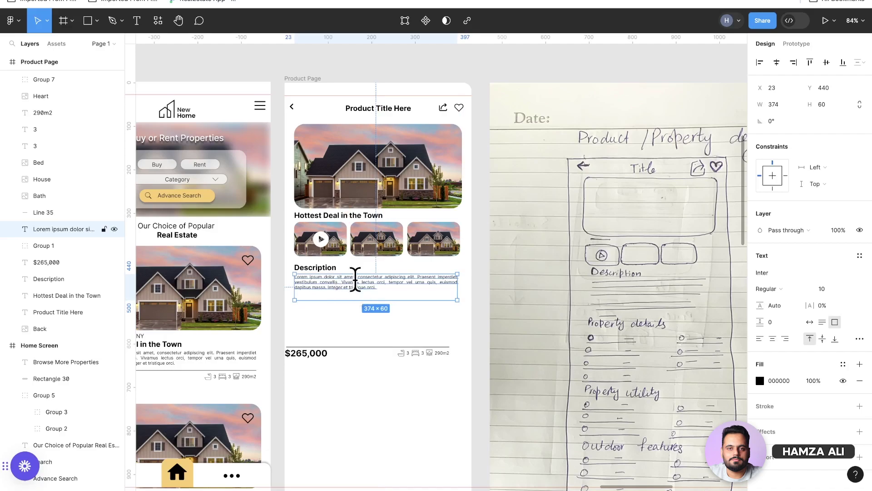
Append a copy of the Lorem ipsum text to the description paragraph as one continuous block and delete the price and features row below it.
double_click(356, 283)
key(ctrl+c)
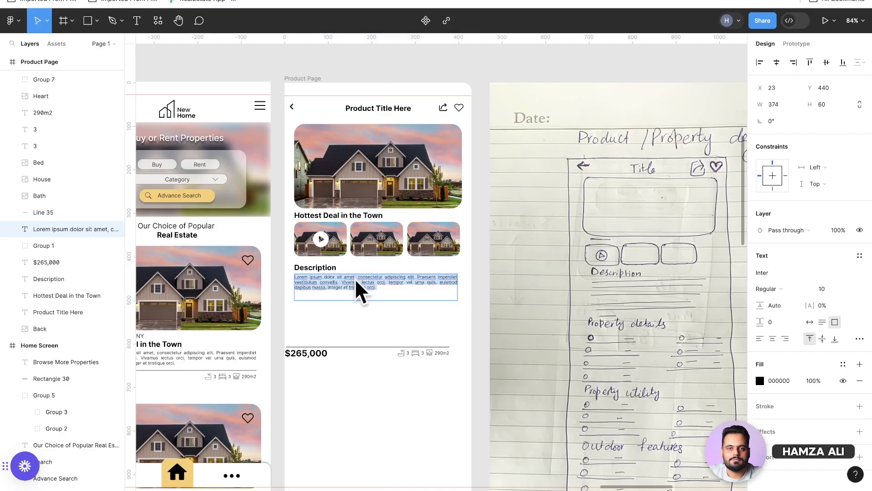
key(Right)
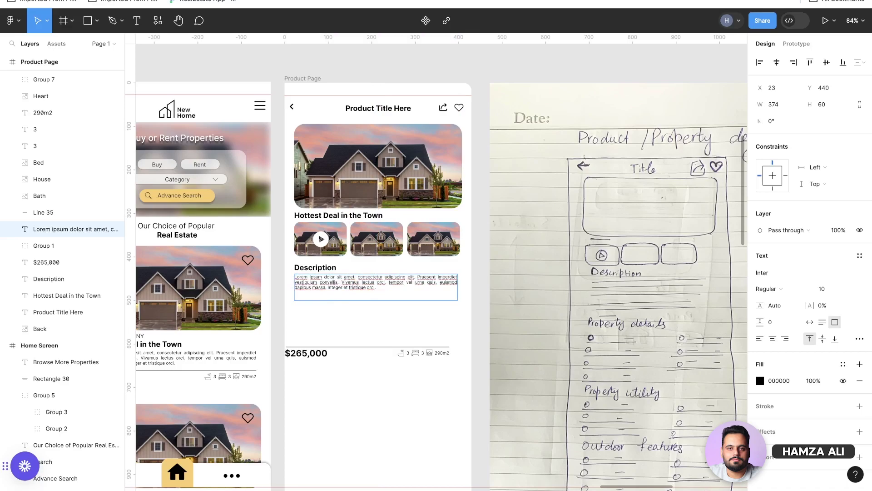
key(Return)
key(ctrl+v)
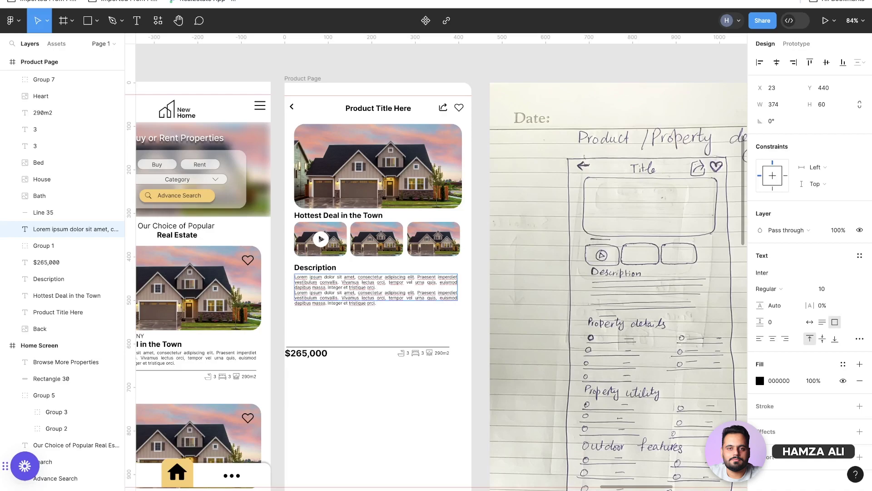
key(BackSpace)
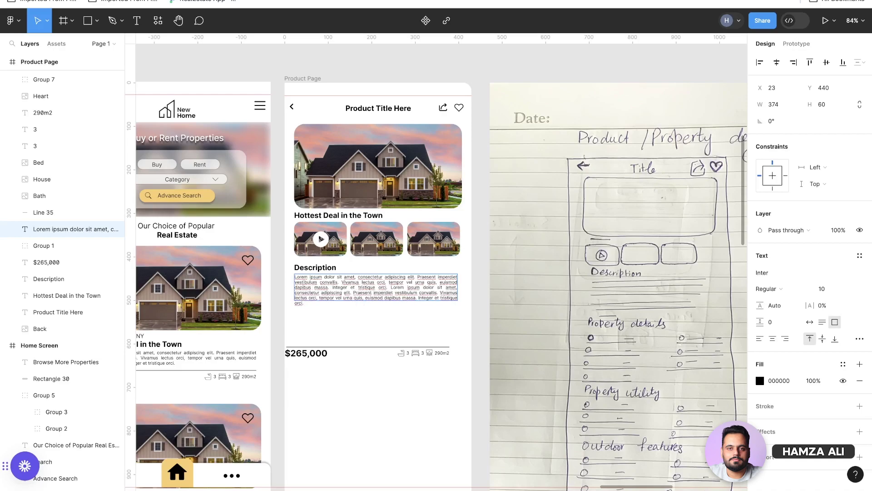
key(Escape)
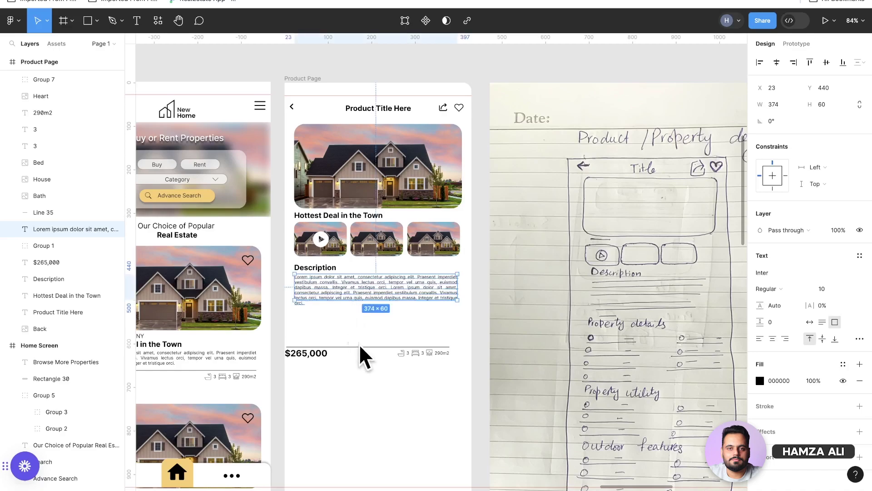
drag(447, 373, 302, 341)
key(Delete)
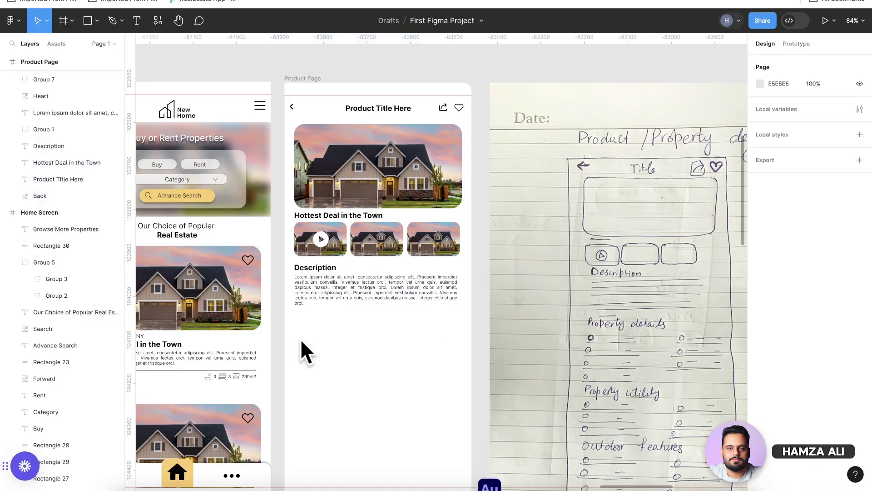
Duplicate the Description heading below the paragraph, change the copy's text to Property Details and align it at X 22, Y 526.
click(311, 268)
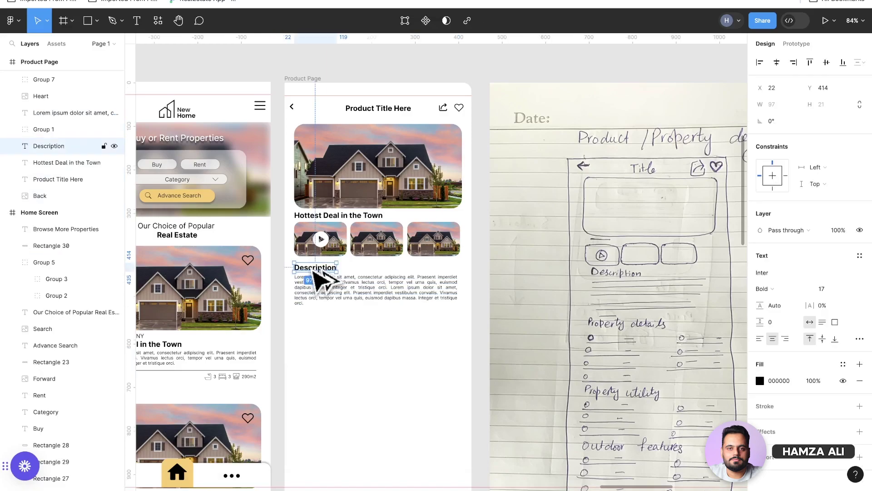
drag(310, 301, 313, 318)
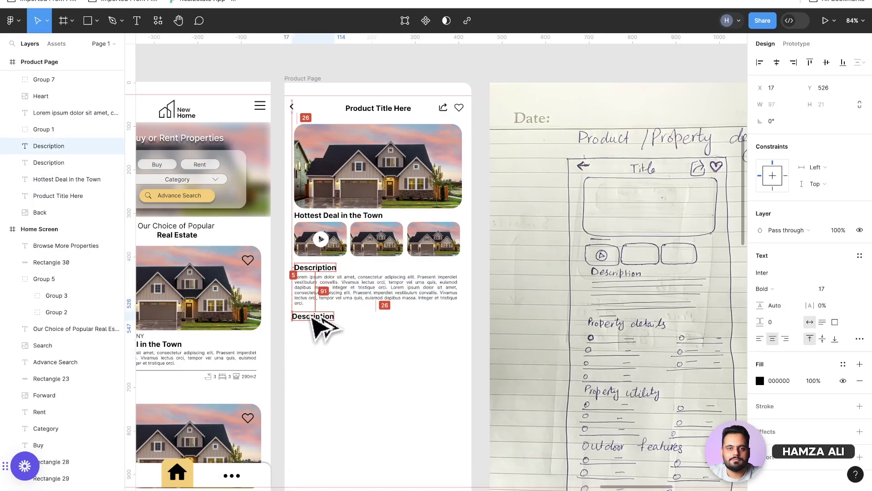
drag(314, 318, 317, 317)
double_click(314, 312)
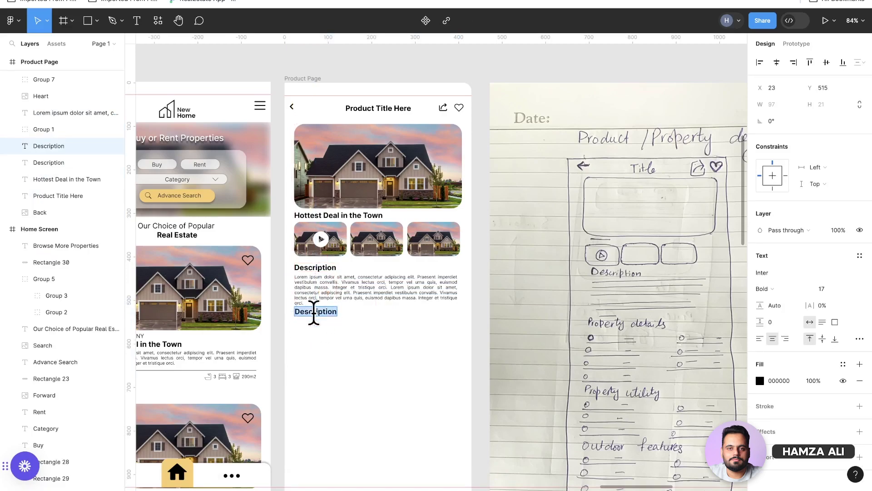
text(P)
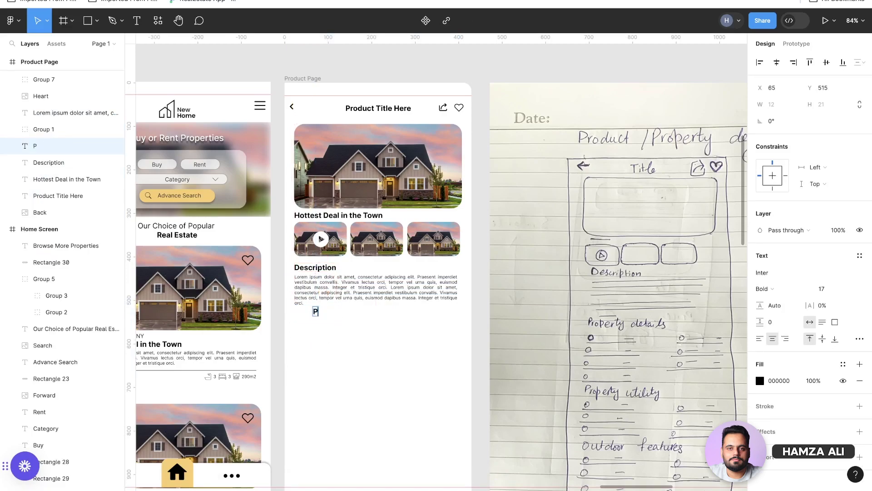
text(roperty Detail)
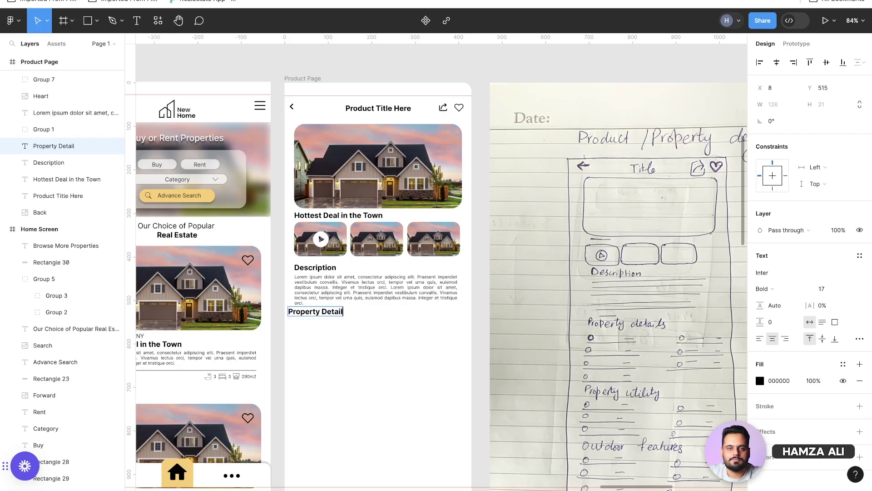
text(s)
key(Escape)
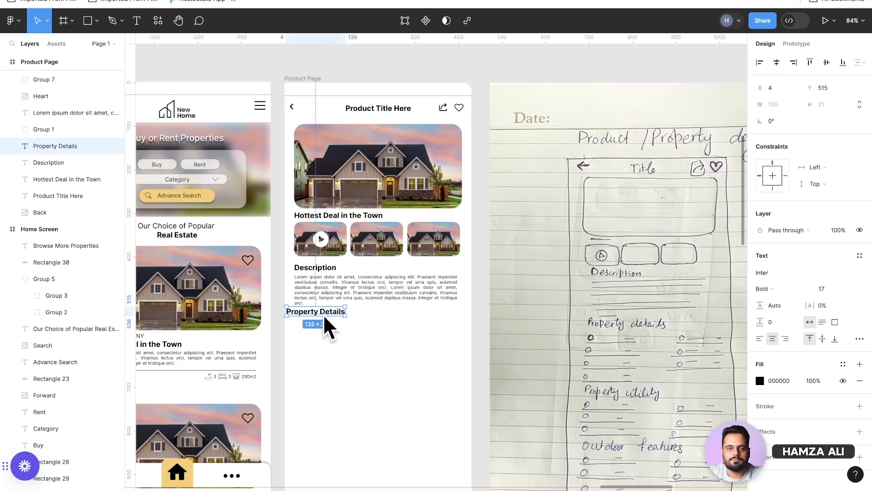
drag(331, 319, 332, 321)
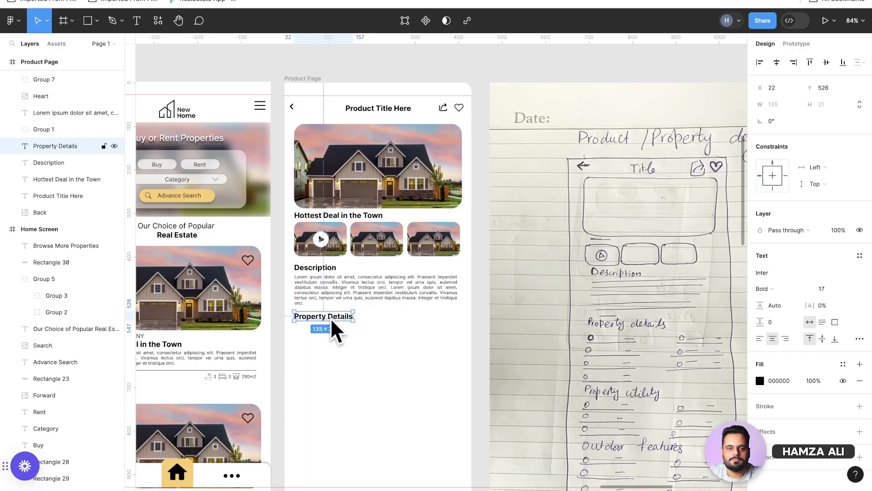
click(339, 334)
Copy the Property Details, Property Utility and Outdoor Features blocks with their icons from the Resources frame.
scroll(339, 333, down, 3)
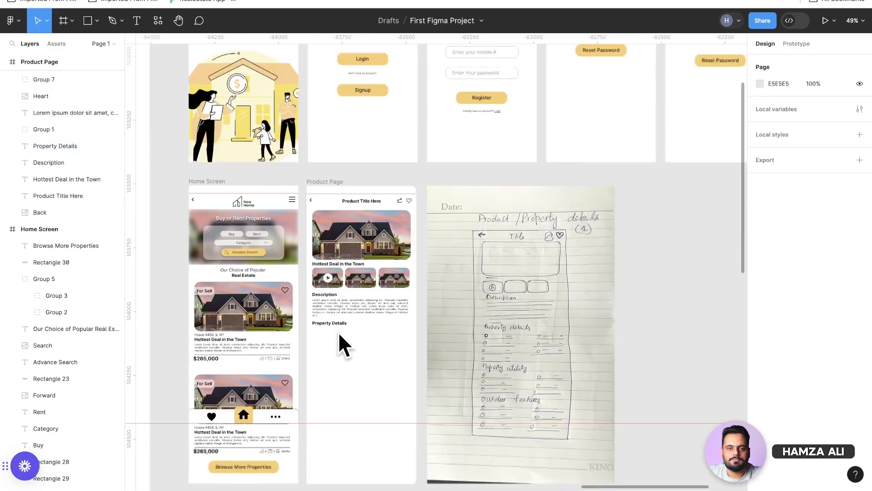
scroll(338, 331, left, 5)
scroll(337, 332, up, 3)
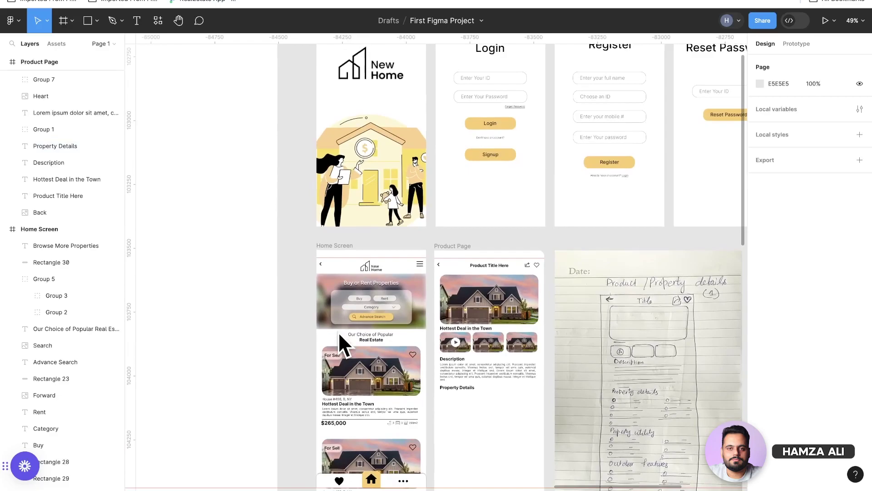
scroll(339, 334, left, 10)
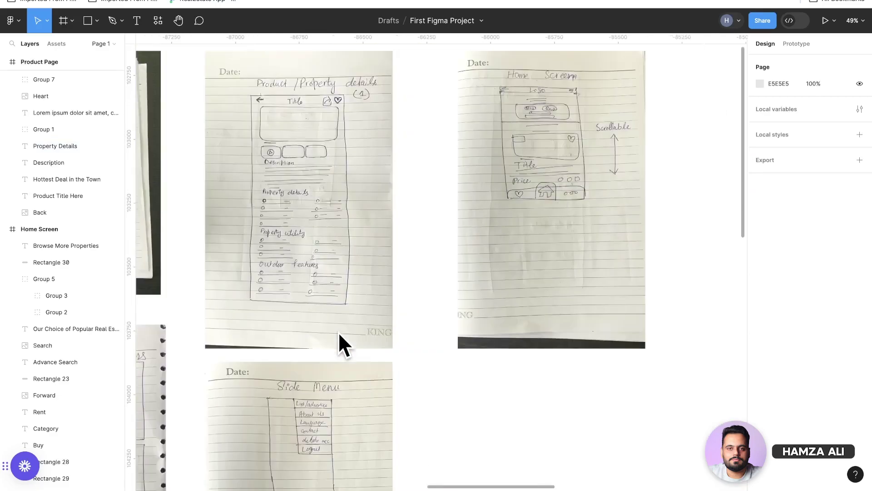
scroll(338, 331, left, 3)
scroll(338, 332, down, 3)
scroll(338, 331, left, 10)
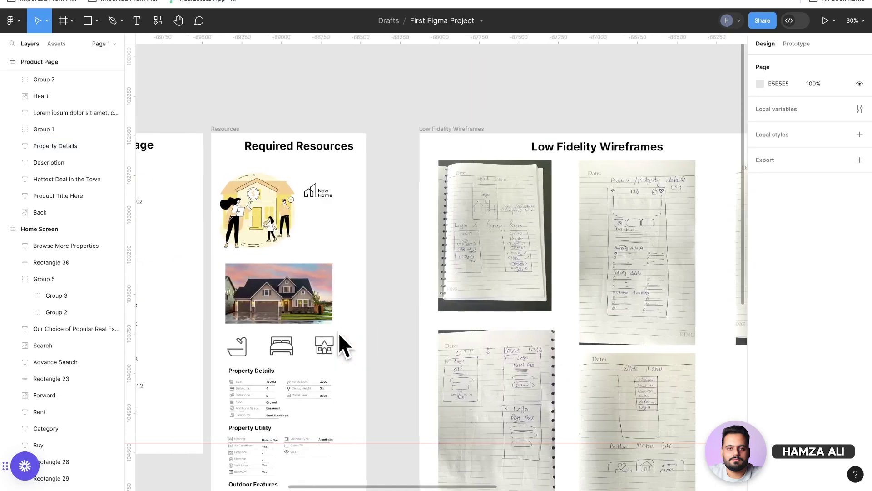
scroll(339, 334, left, 2)
scroll(339, 335, down, 6)
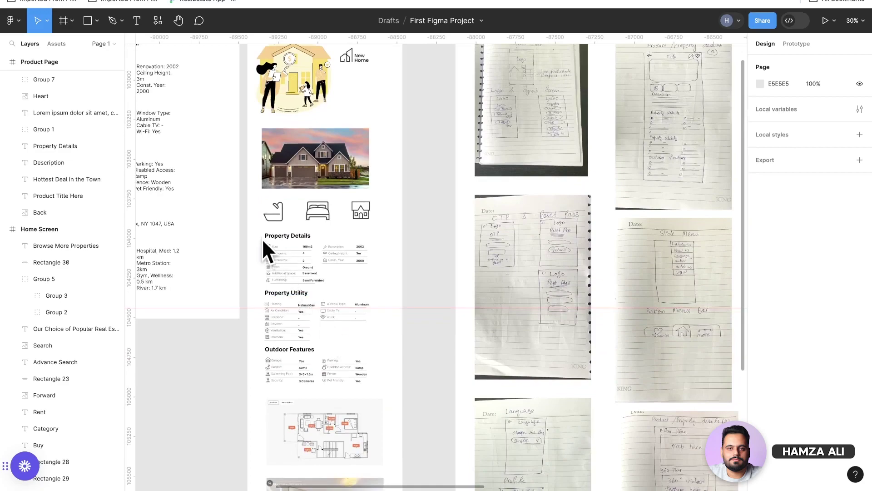
drag(256, 228, 373, 388)
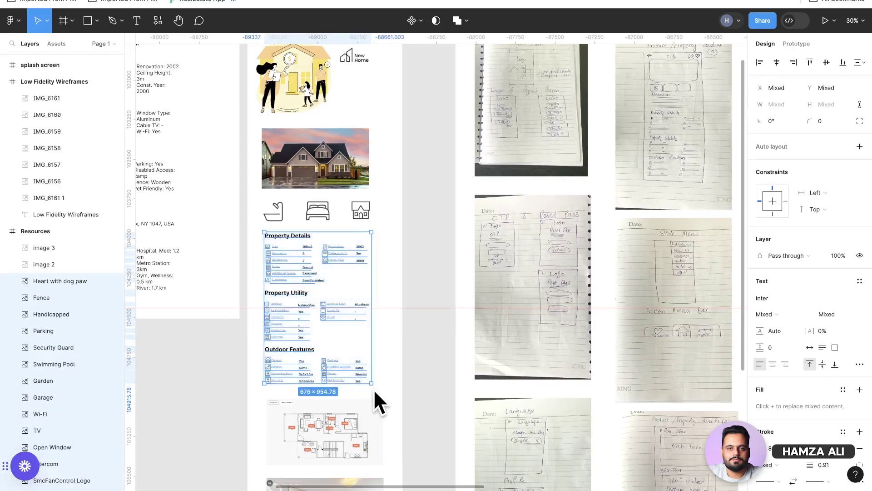
Extend the Product Page frame downward to a height of about 1932.
scroll(373, 388, right, 15)
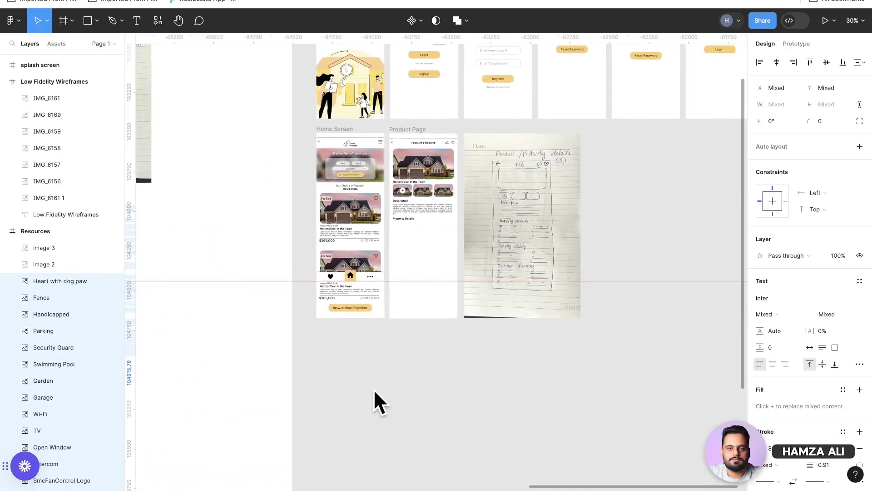
scroll(374, 389, right, 2)
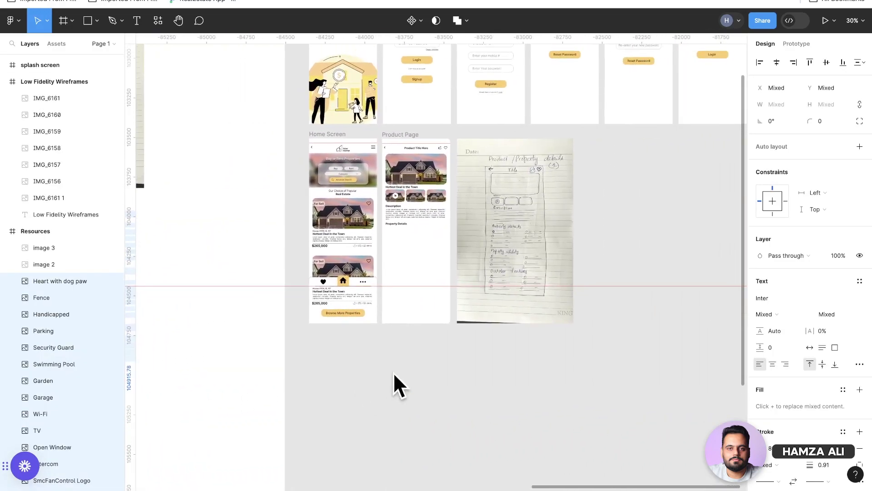
click(403, 132)
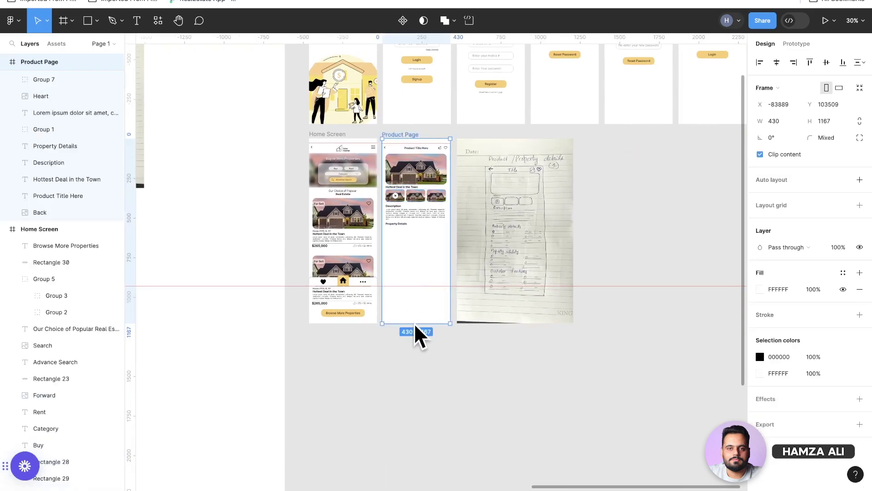
drag(414, 324, 433, 449)
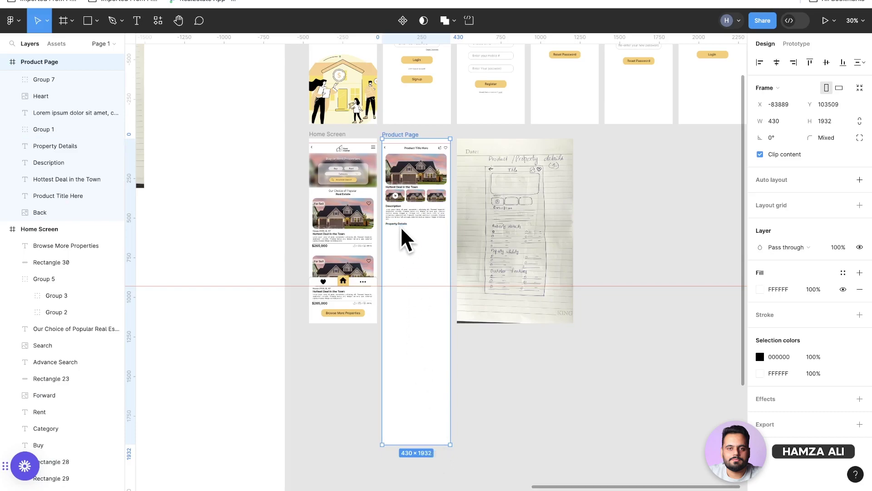
Delete the Property Details heading from the Product Page and paste the copied property information blocks.
scroll(401, 226, up, 3)
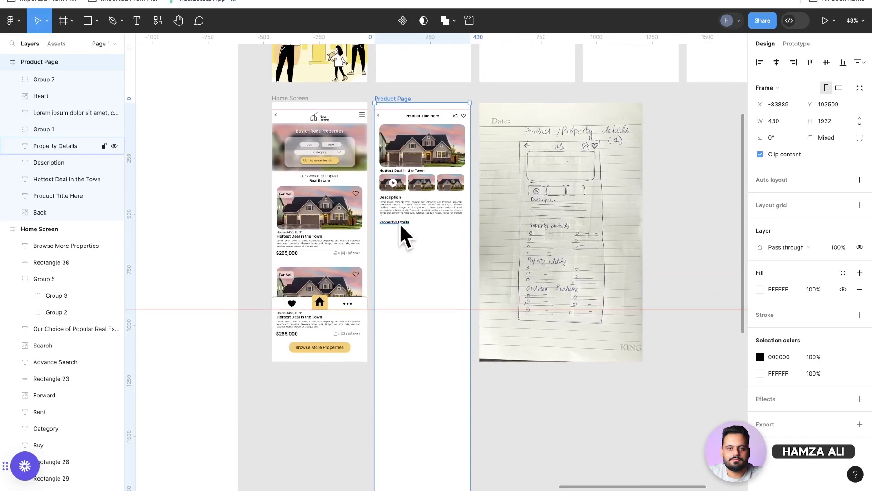
click(400, 222)
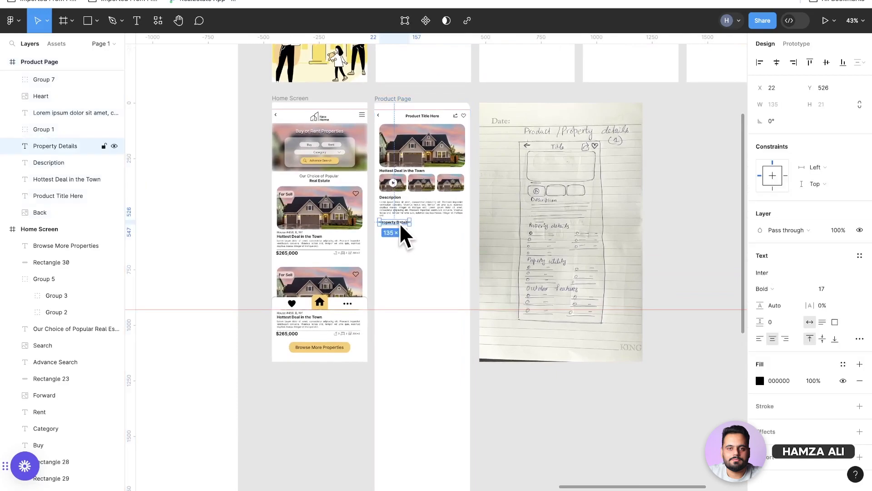
click(400, 222)
key(ctrl+v)
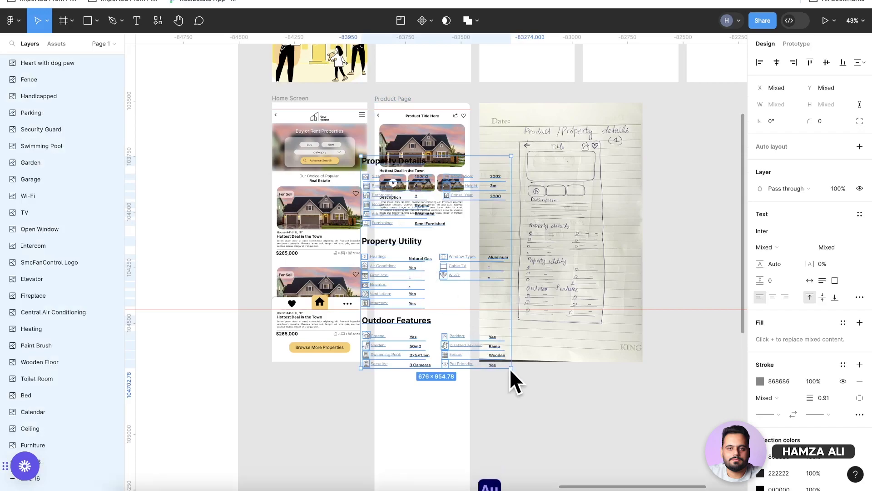
Group the pasted property blocks and shrink the group proportionally with the Scale tool to about 464 × 656.
drag(510, 368, 500, 357)
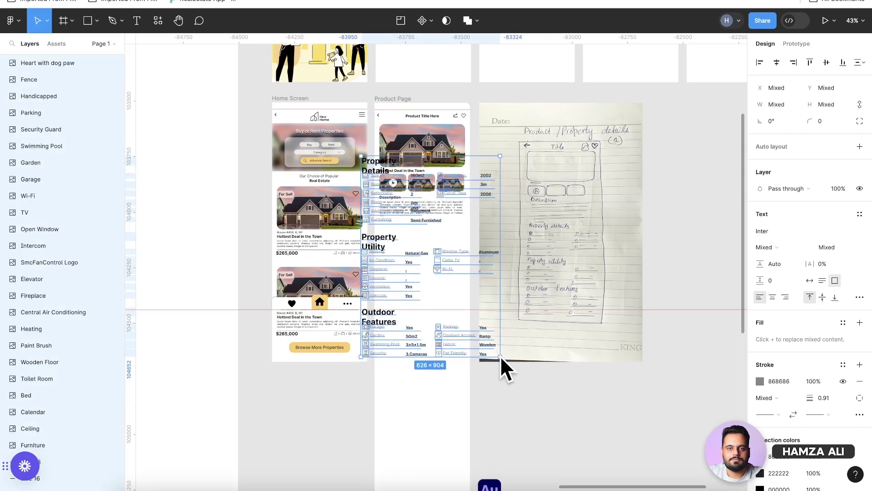
key(ctrl+z)
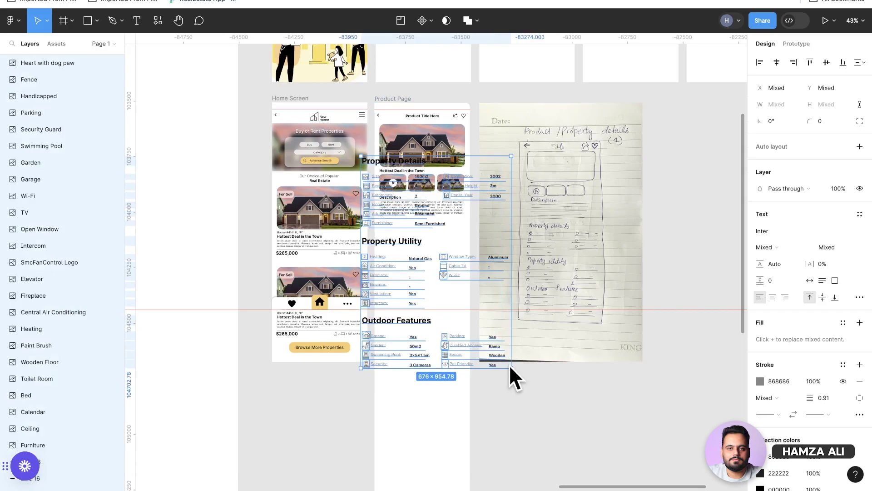
key(ctrl+g)
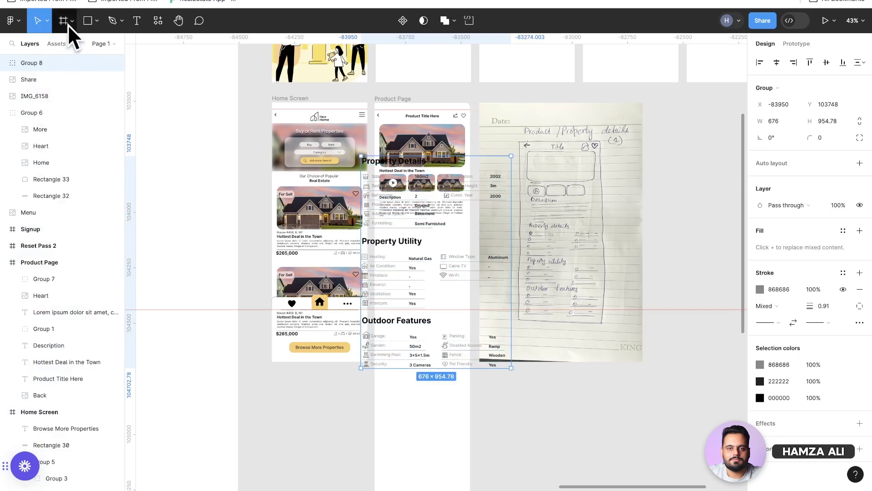
click(44, 18)
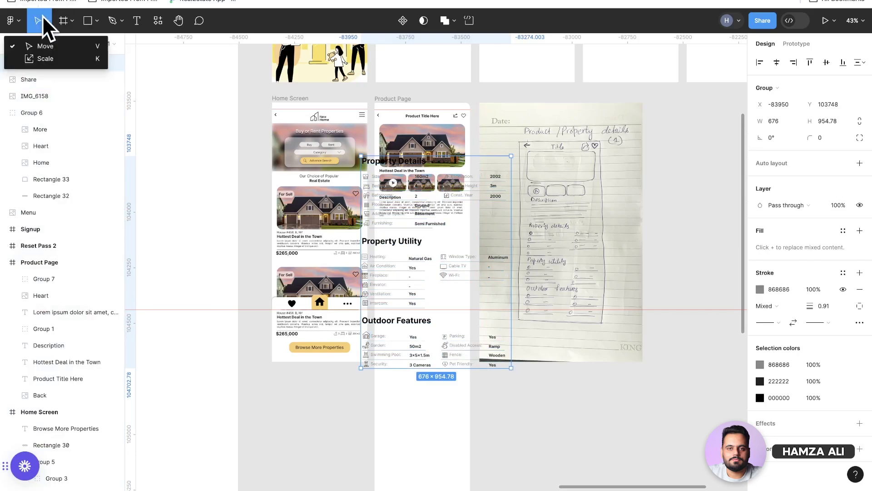
click(50, 61)
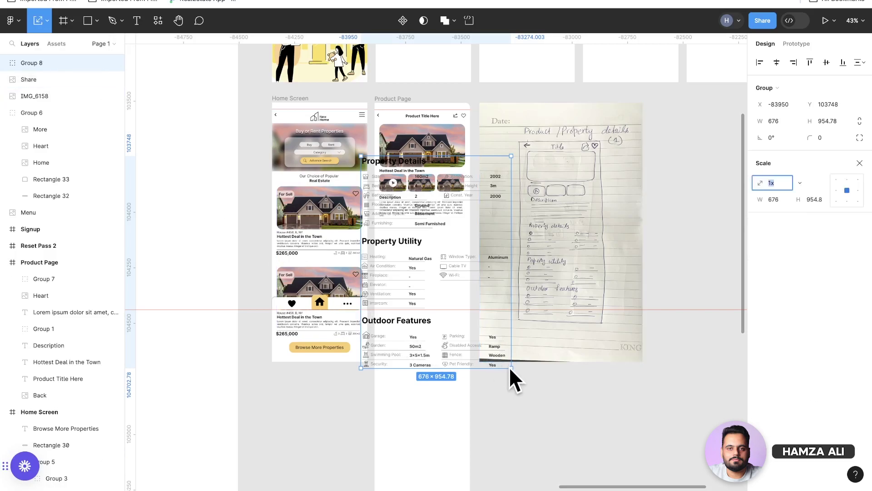
drag(509, 367, 460, 301)
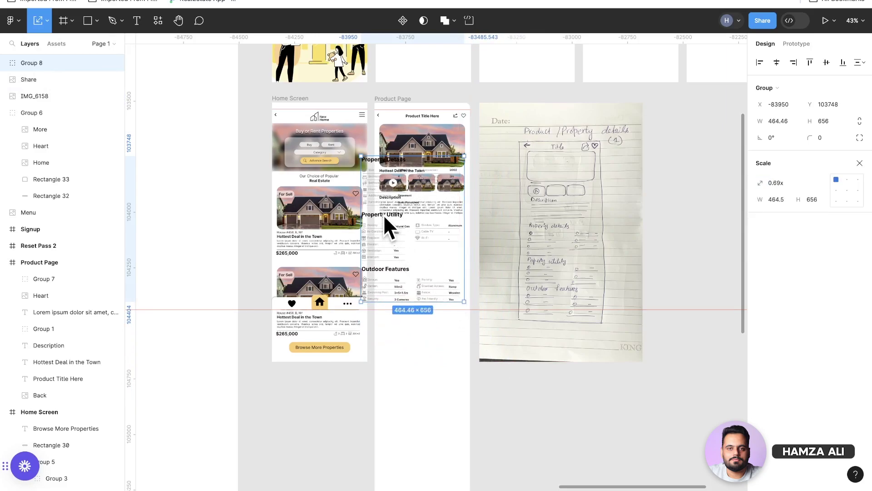
Move the property group below the description paragraph at X -83868, Y 104045 and scale it to about 396 × 560 to fit the page width.
drag(383, 215, 402, 278)
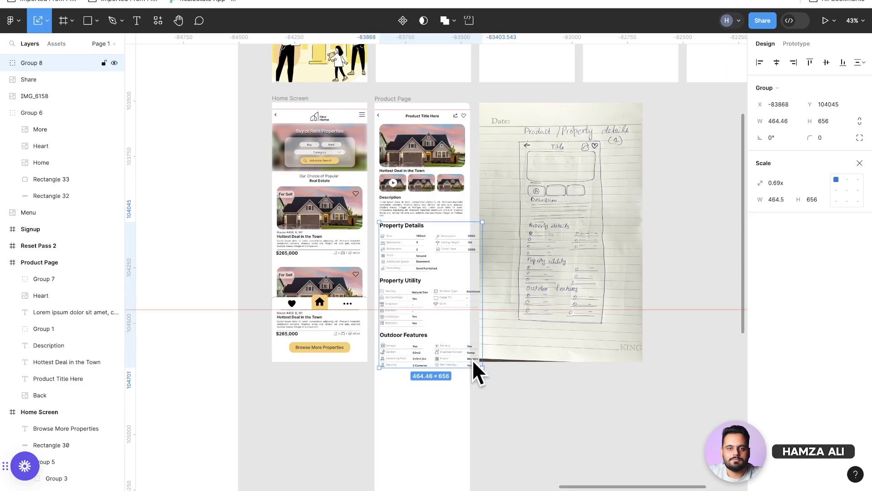
drag(481, 367, 451, 346)
click(448, 375)
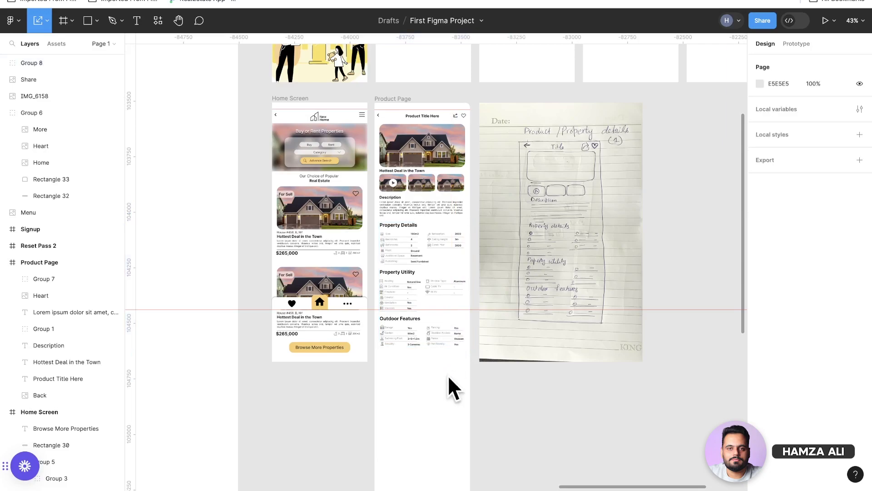
click(395, 236)
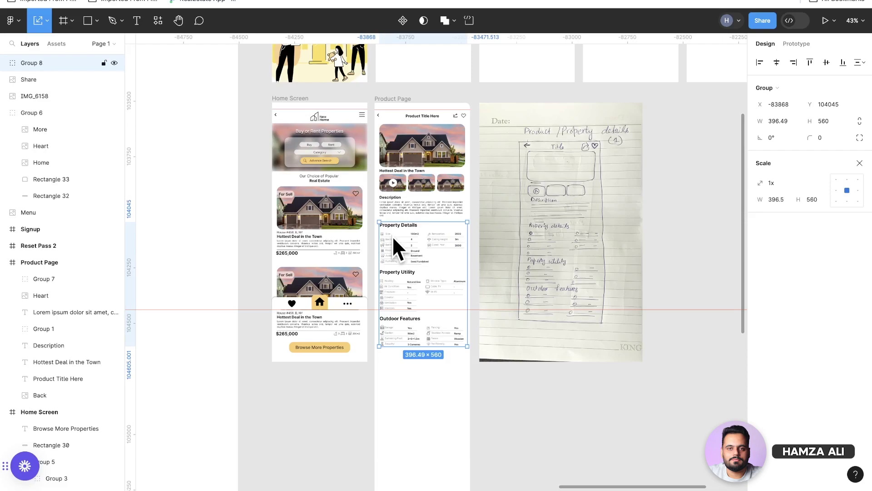
Nudge the property information group on the Product Page to X -83872, Y 104046.
scroll(391, 236, up, 5)
scroll(391, 236, up, 1)
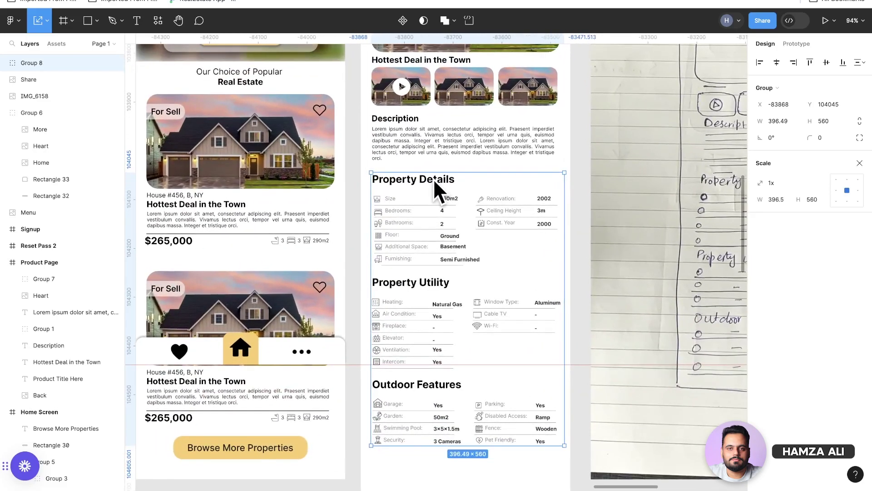
drag(433, 179, 431, 179)
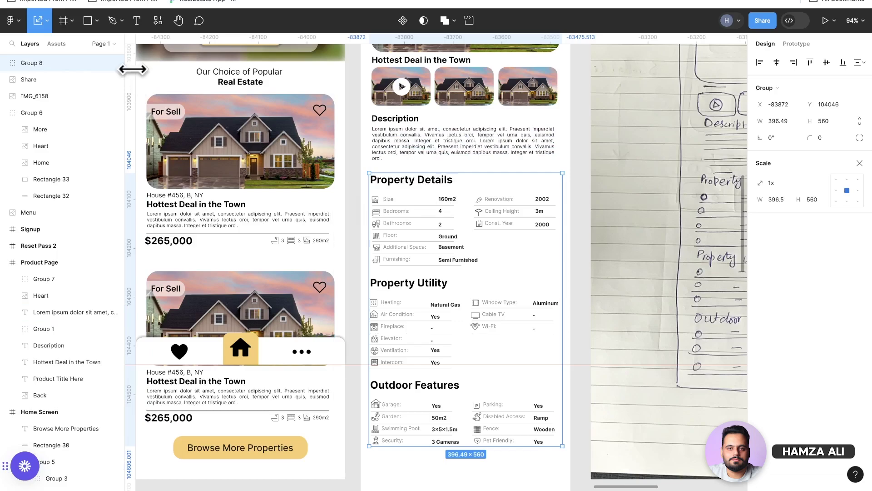
Set the Property Details heading's font size to 17, matching the Description heading.
click(136, 21)
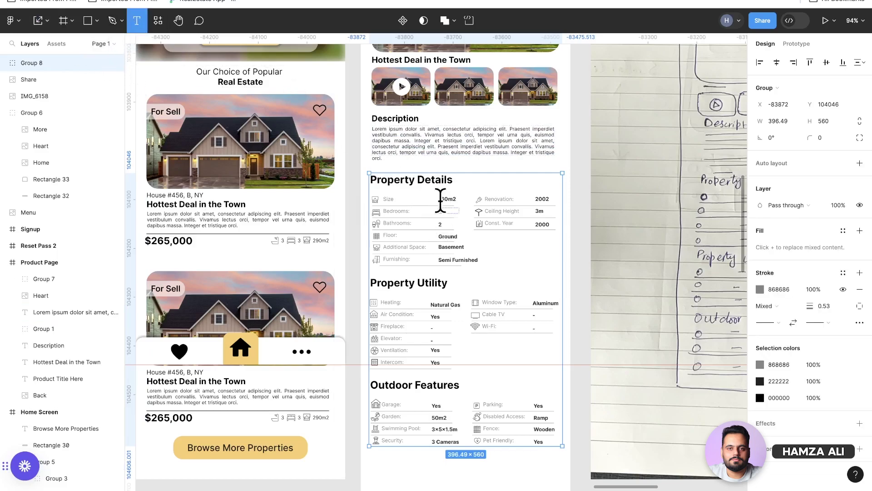
click(400, 118)
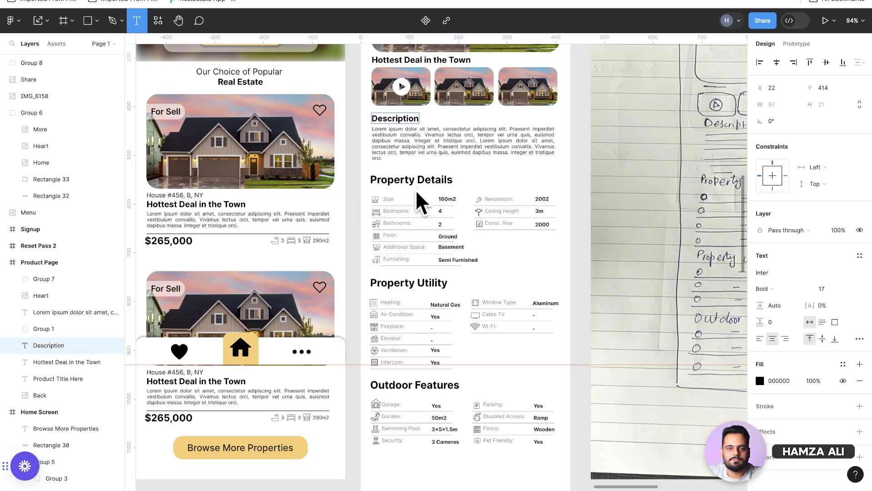
click(418, 176)
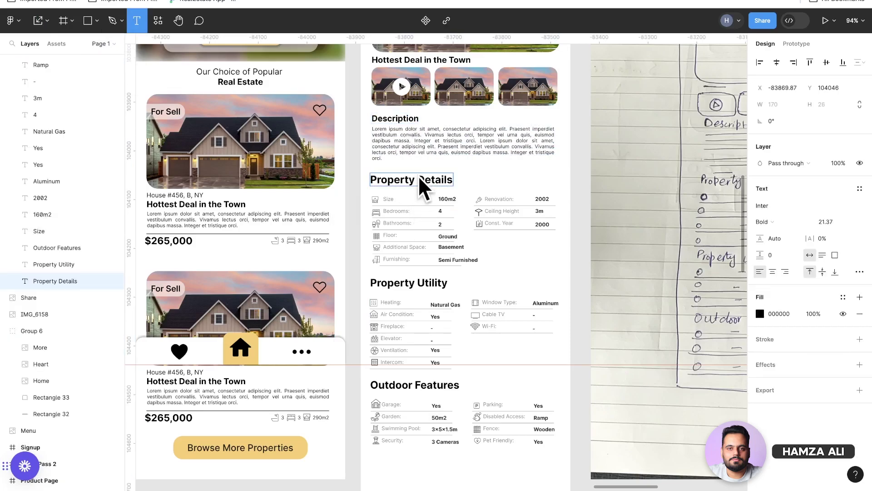
double_click(418, 175)
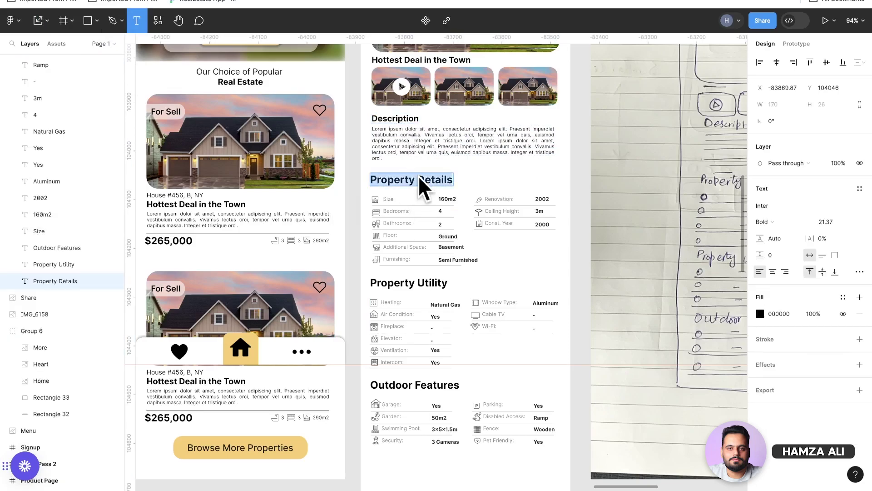
click(837, 221)
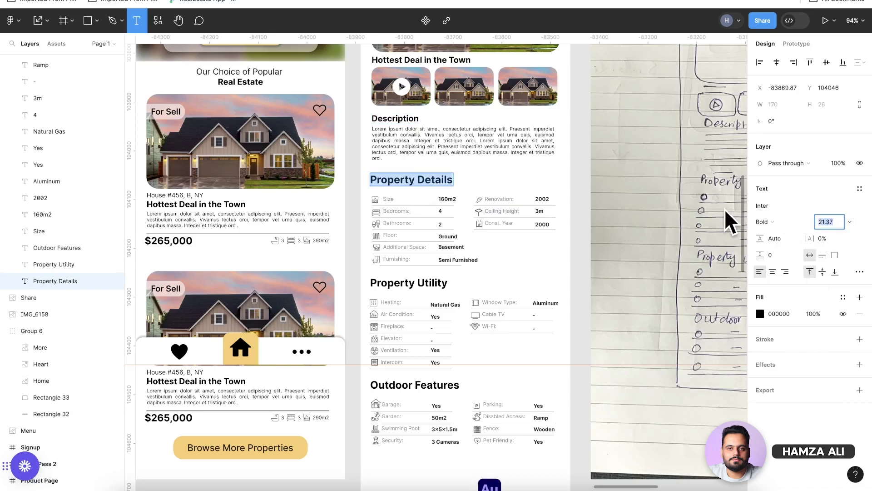
text(17)
key(Return)
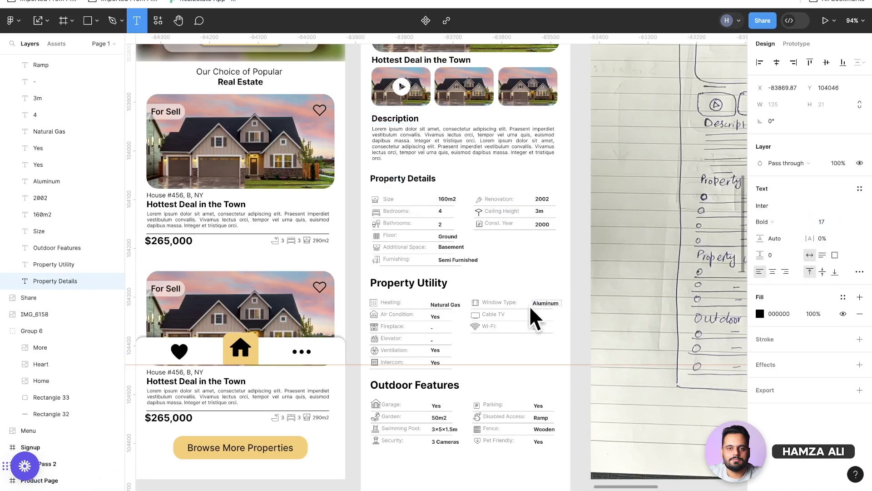
Set the Property Utility heading's font size to 17.
double_click(435, 280)
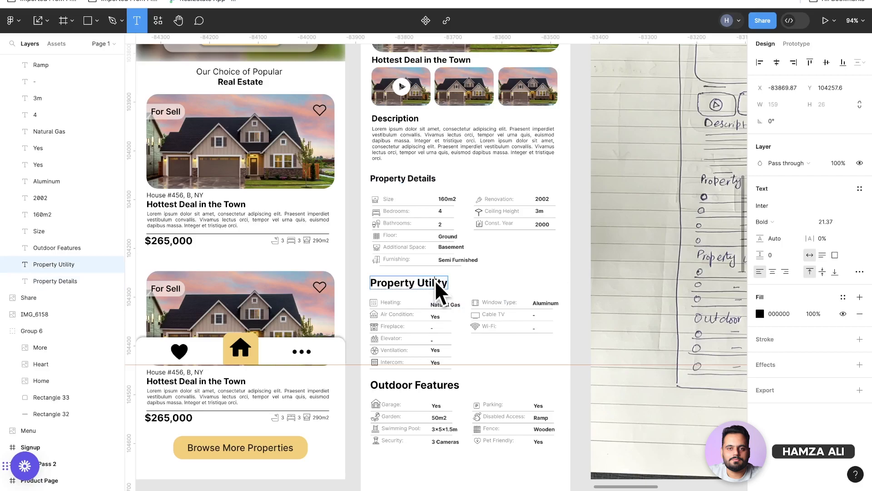
key(ctrl+a)
click(831, 222)
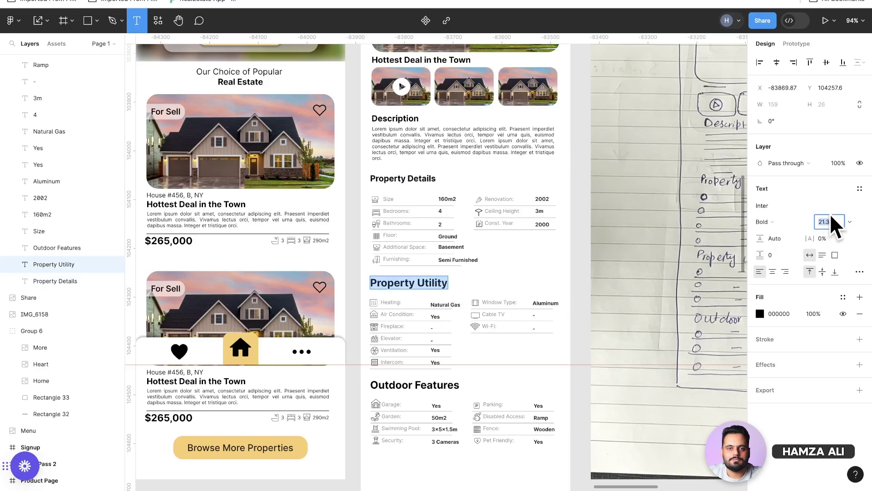
text(17)
key(Return)
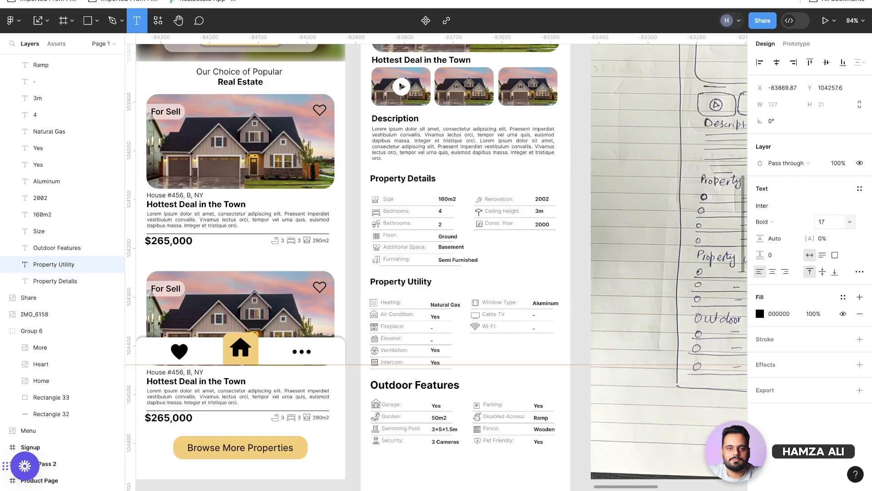
Set the Outdoor Features heading's font size to 17.
double_click(449, 387)
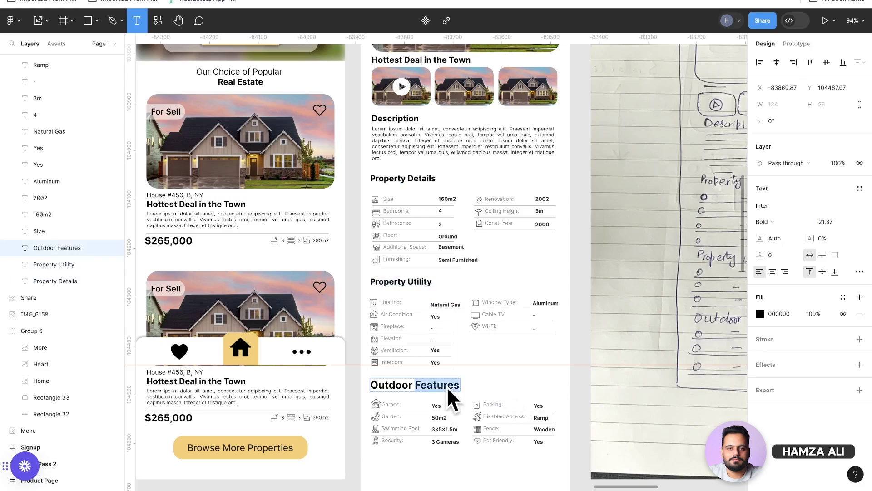
key(ctrl+a)
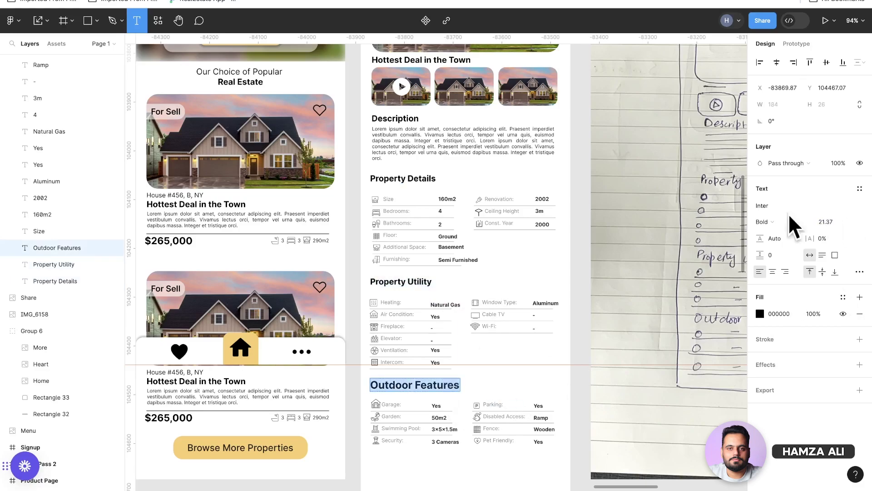
click(830, 221)
text(17)
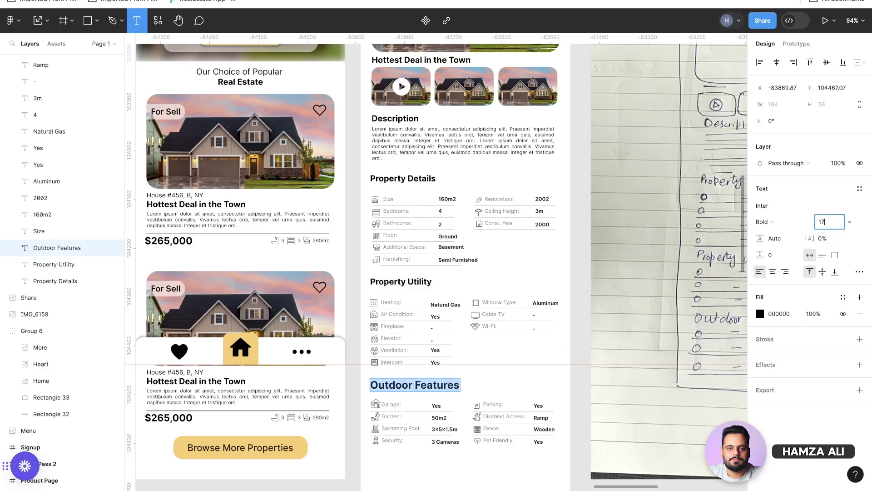
key(Return)
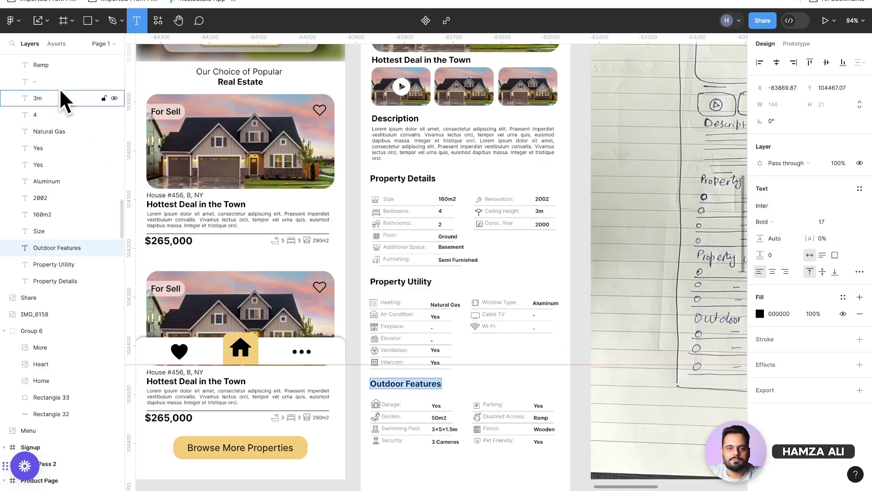
Copy the Home Screen's bottom navigation bar group onto the Product Page at X 0, Y 870.
click(39, 19)
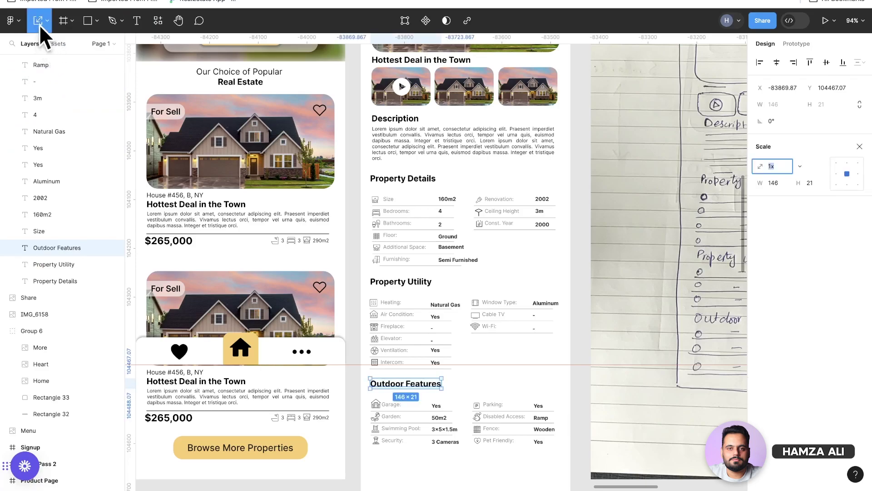
click(45, 20)
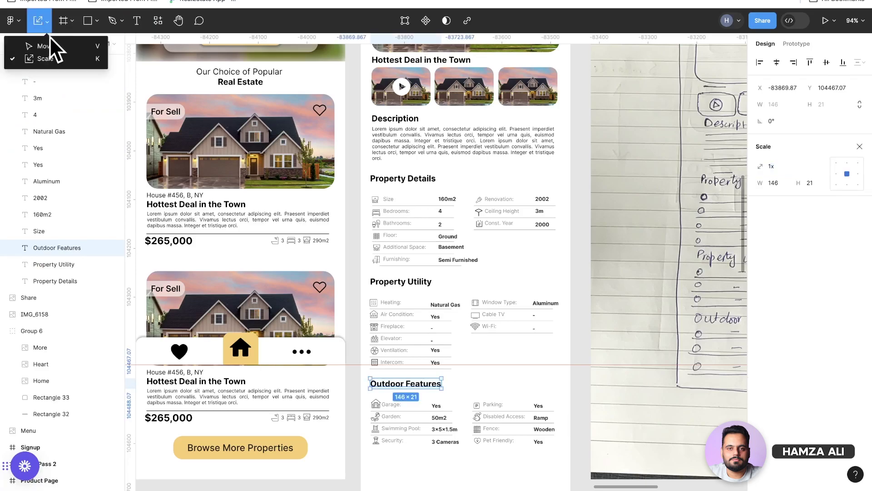
click(50, 40)
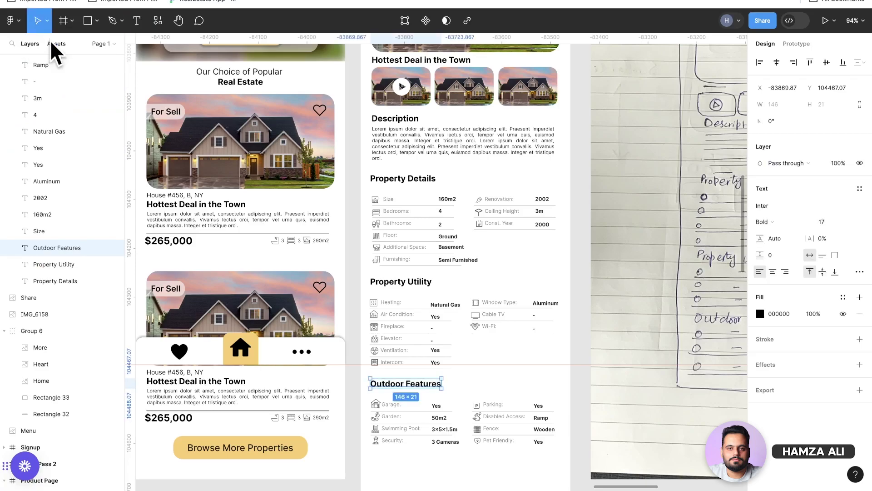
click(274, 347)
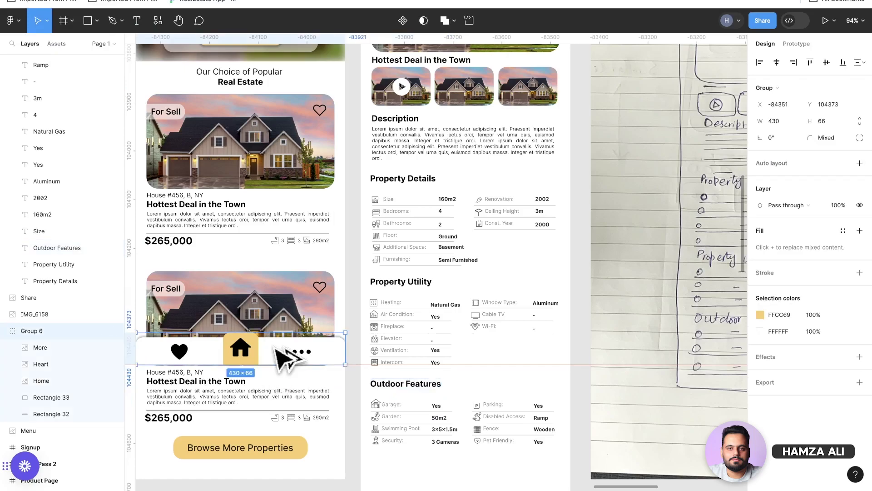
drag(288, 357, 502, 352)
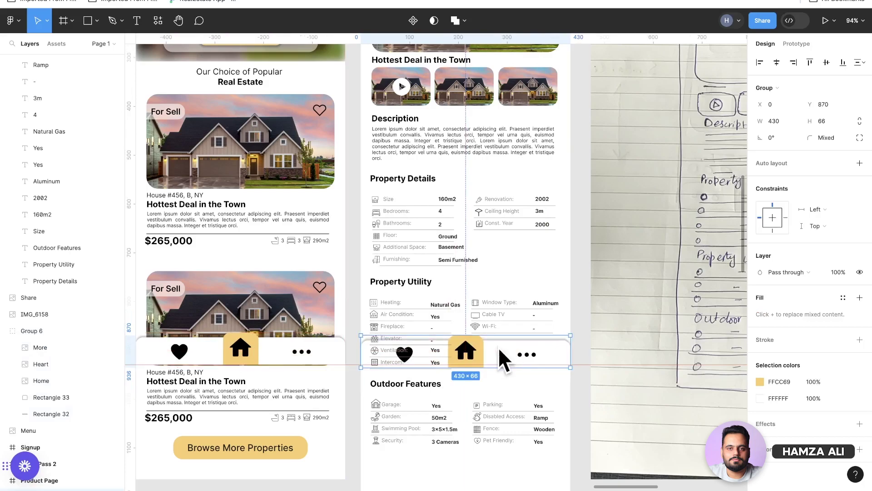
Reorder the copied navigation bar to the front, placing its layer at the top inside the property information group.
right_click(556, 354)
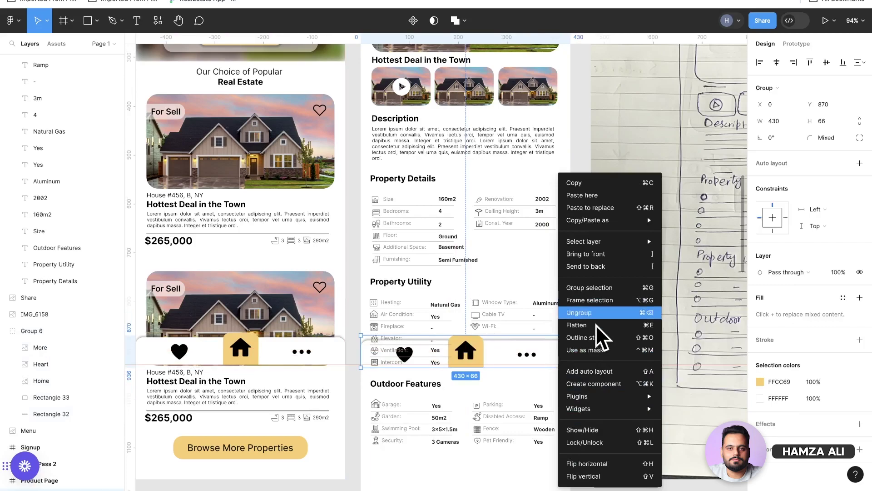
click(595, 255)
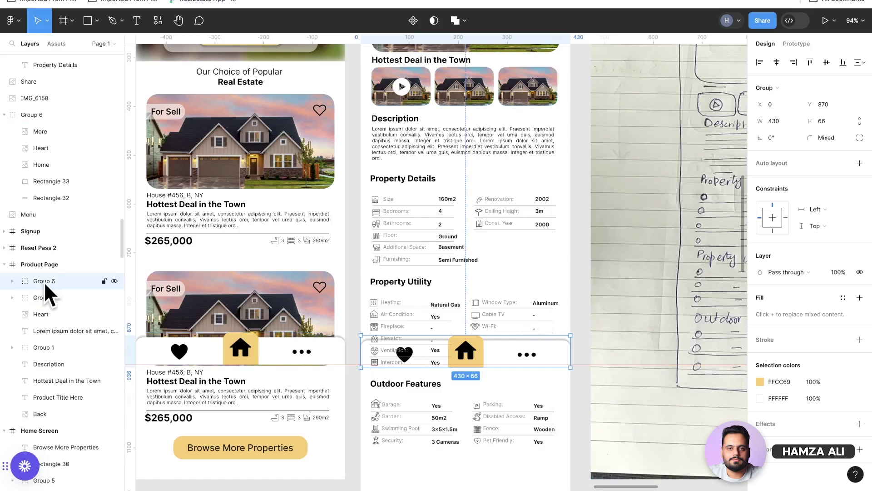
drag(46, 279, 70, 90)
scroll(70, 90, up, 3)
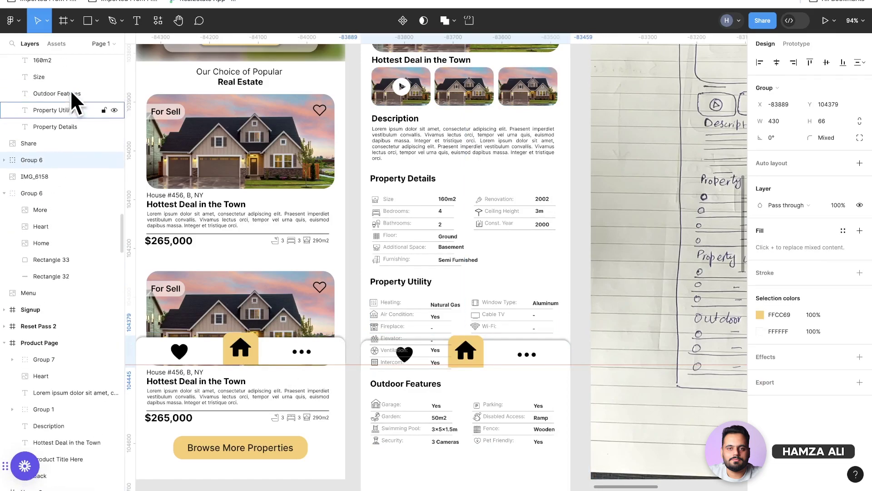
drag(61, 170, 59, 73)
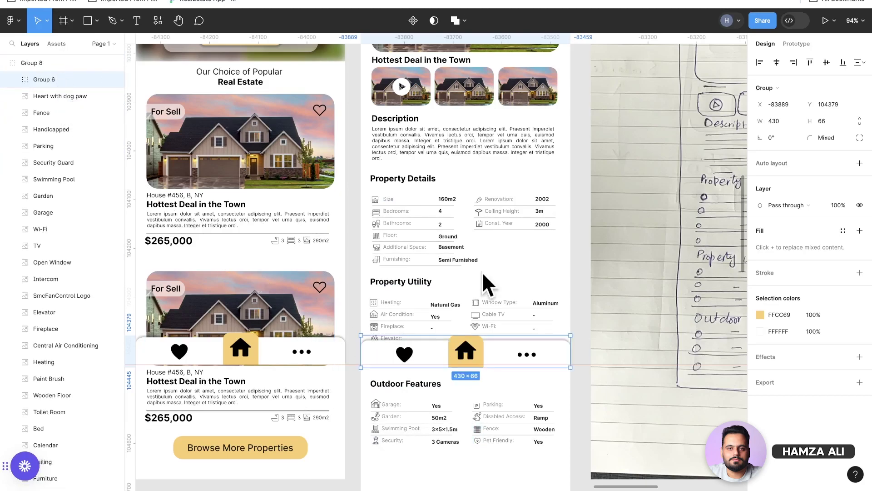
Delete the Product/Property details (1) wireframe copy beside the Product Page.
scroll(467, 386, down, 5)
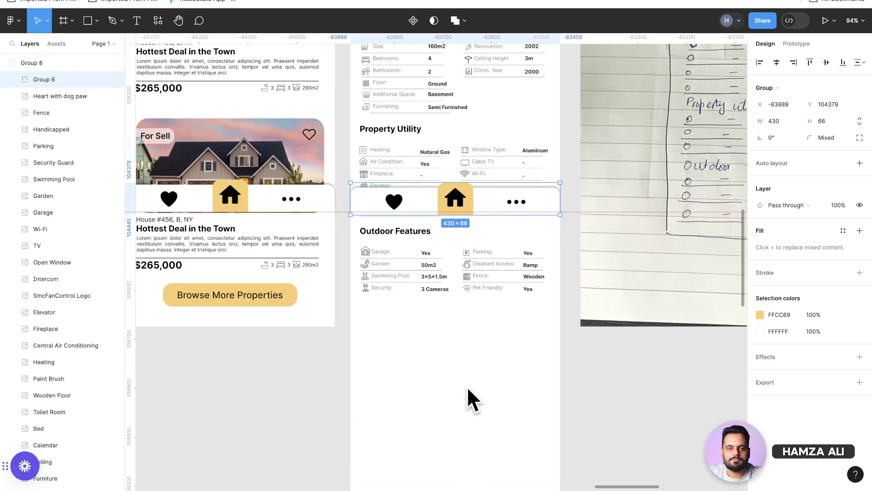
scroll(467, 386, down, 4)
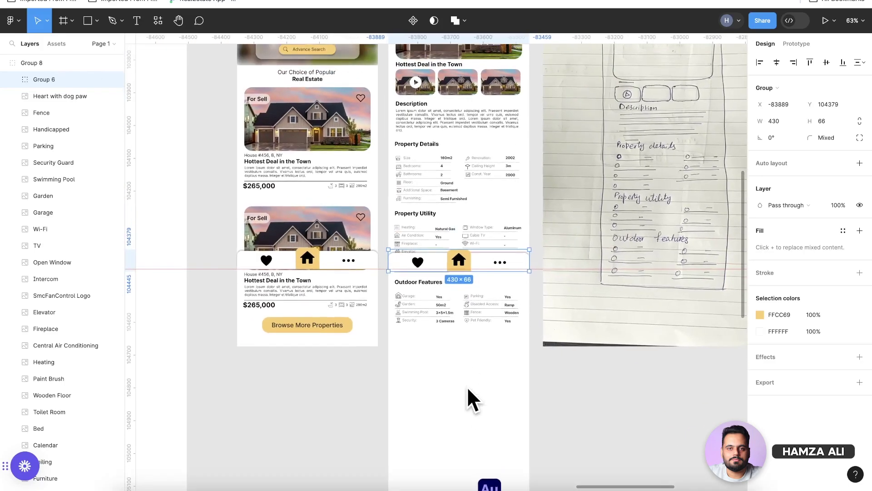
scroll(467, 386, down, 2)
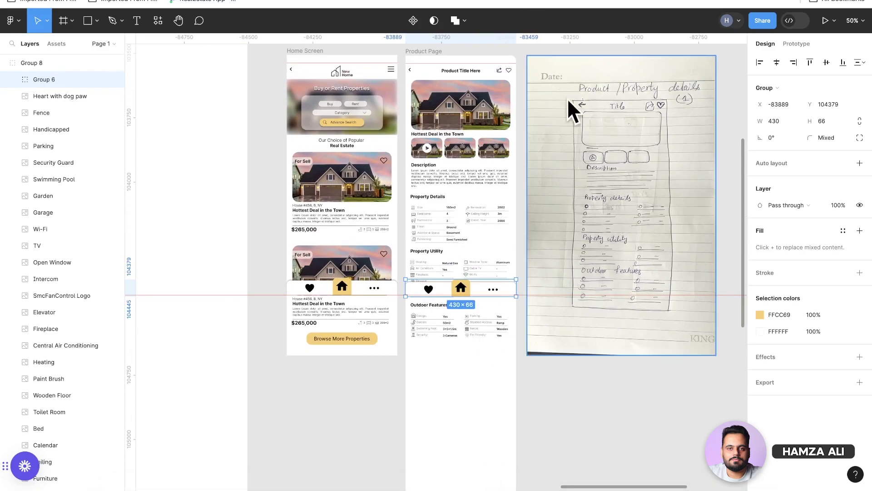
click(642, 226)
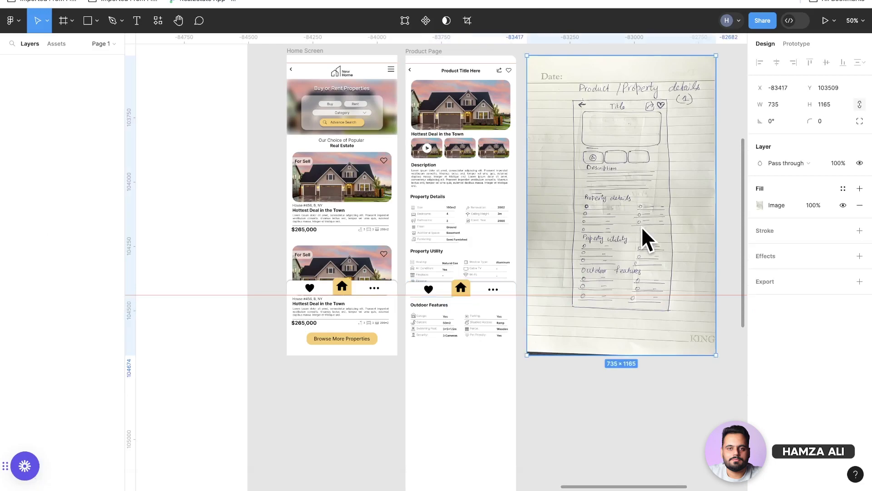
key(Delete)
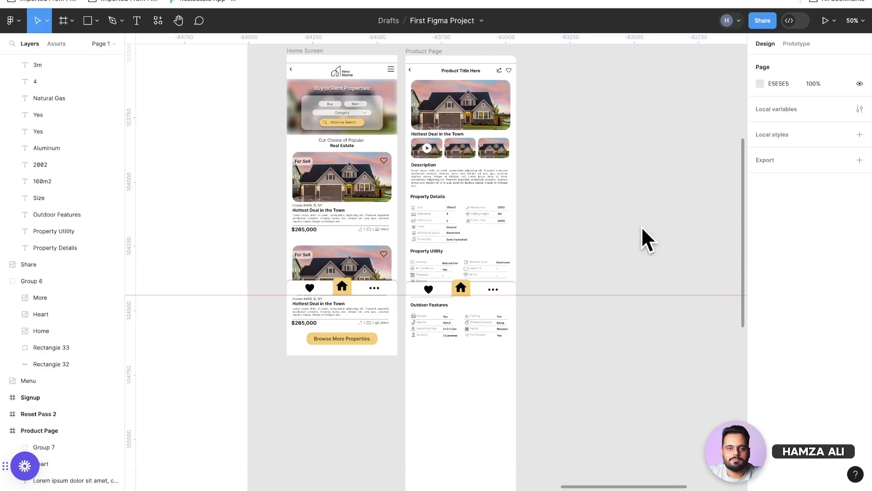
Duplicate the Product/Property details (2) wireframe image in the Low Fidelity Wireframes frame.
scroll(641, 227, down, 2)
scroll(641, 226, left, 2)
scroll(641, 227, up, 1)
scroll(641, 226, left, 8)
scroll(641, 226, up, 3)
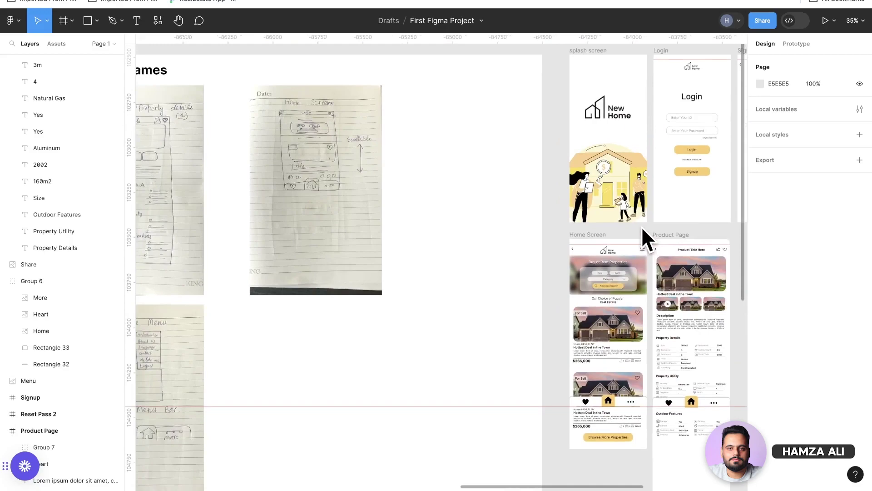
scroll(641, 226, down, 6)
scroll(642, 229, left, 1)
scroll(642, 229, up, 1)
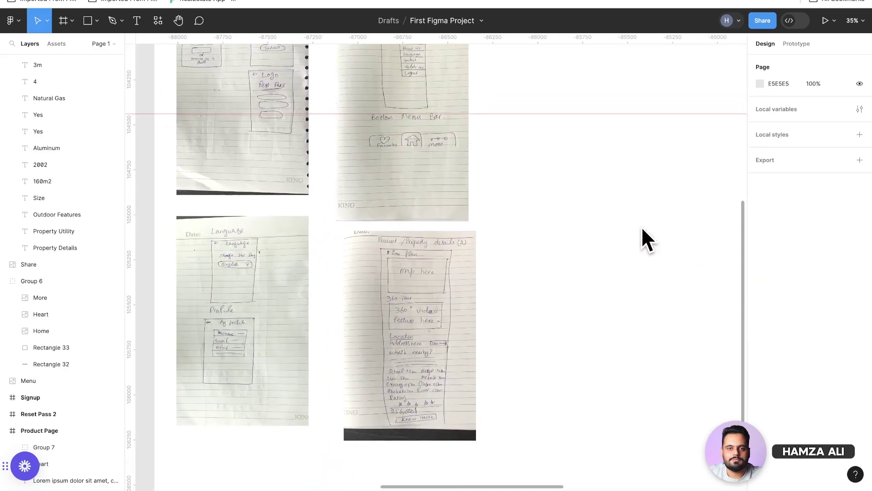
click(459, 290)
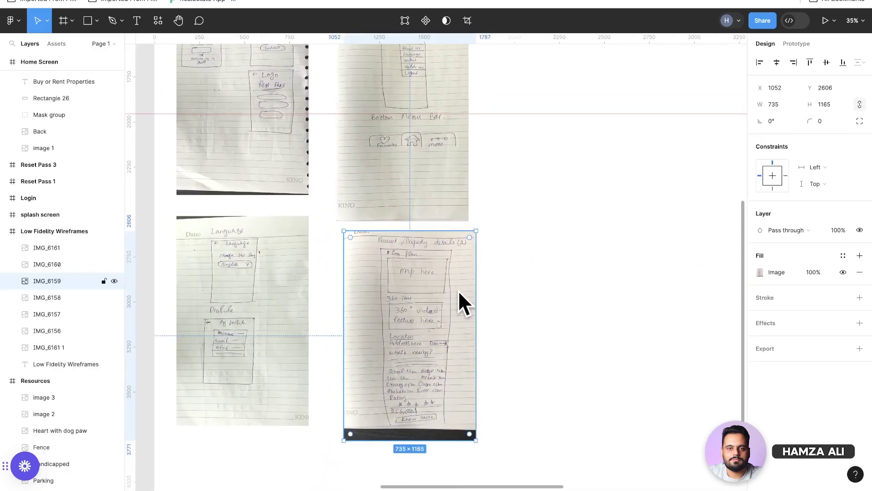
scroll(459, 291, right, 15)
scroll(459, 291, up, 3)
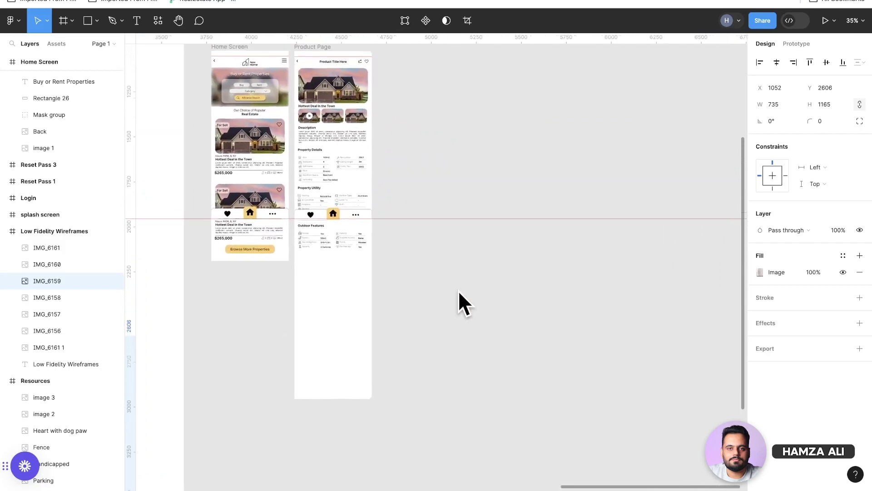
scroll(459, 290, up, 2)
scroll(458, 290, right, 1)
key(ctrl+d)
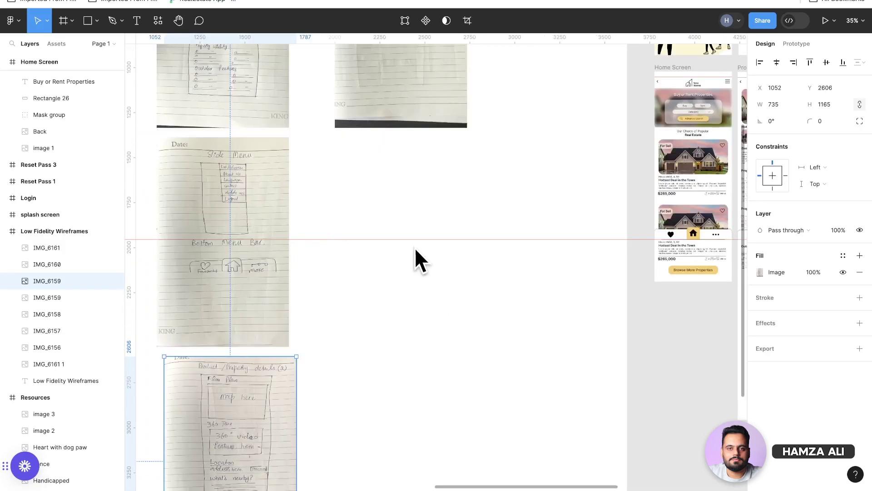
scroll(412, 233, down, 5)
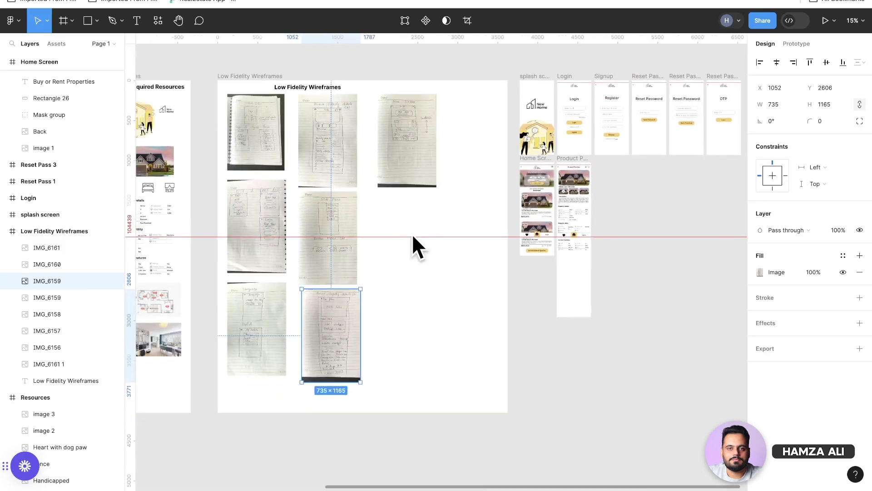
Move the duplicated Product/Property details (2) wireframe beside the Product Page frame, at X -83306, Y 103619.
mouse_move(358, 303)
mouse_down()
mouse_move(452, 261)
mouse_move(663, 204)
mouse_move(610, 205)
mouse_up()
scroll(611, 205, up, 5)
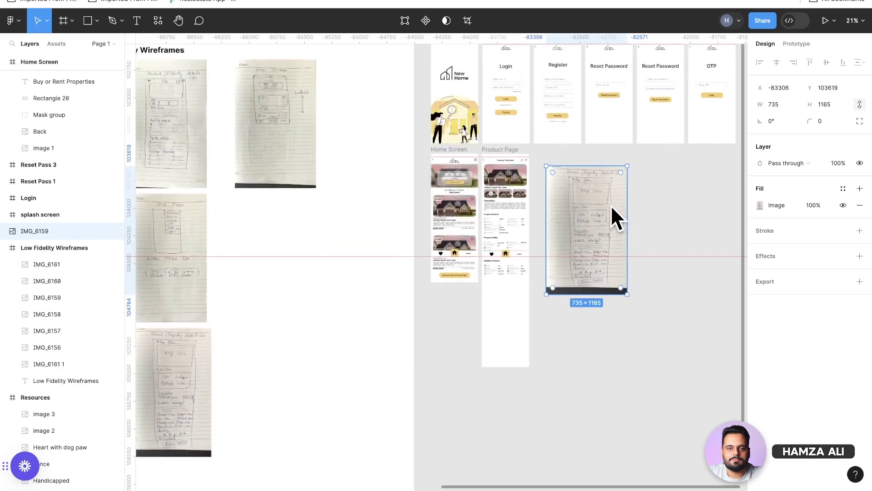
scroll(610, 205, up, 1)
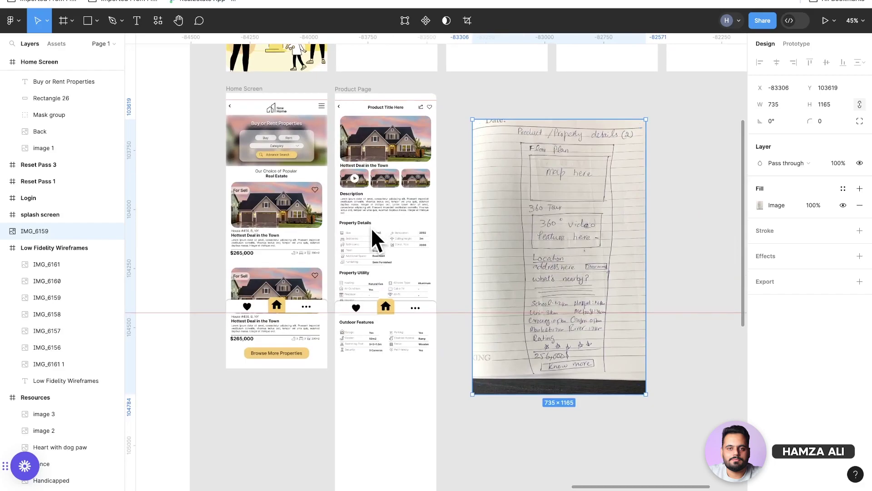
scroll(371, 227, up, 4)
scroll(371, 227, up, 5)
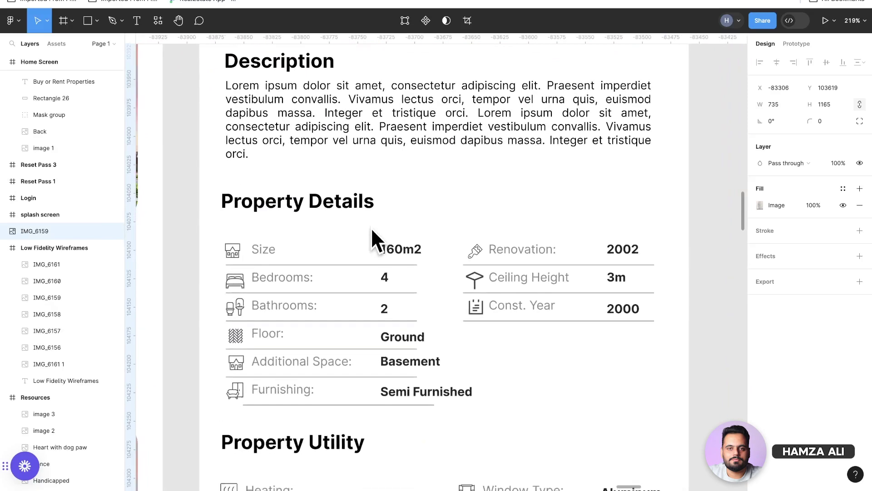
click(229, 252)
double_click(230, 252)
double_click(230, 252)
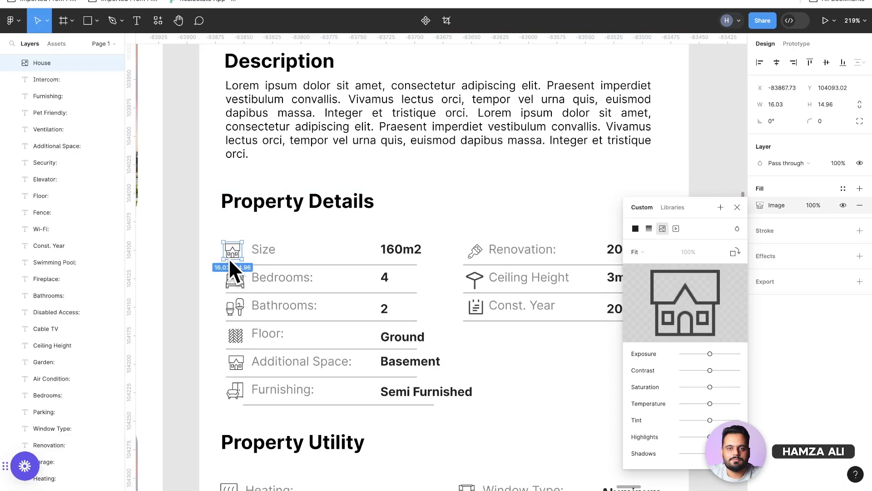
click(736, 207)
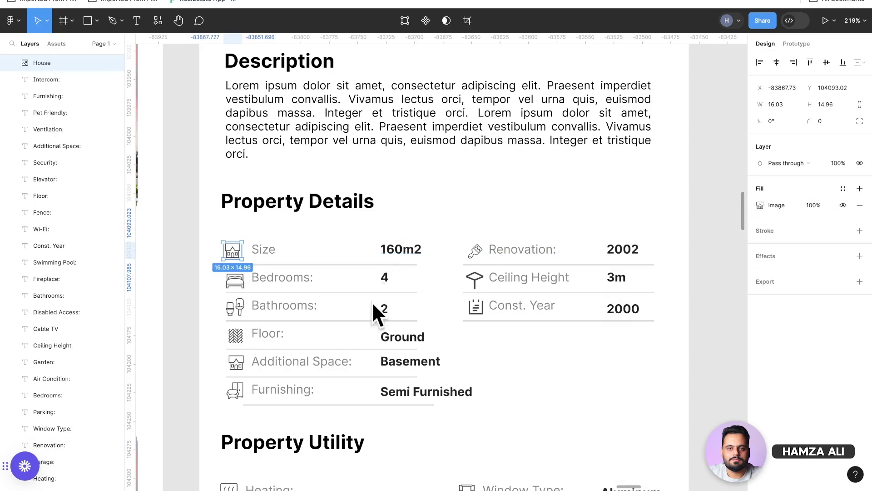
Shift the Semi Furnished, Basement and Ground values in Property Details toward their labels, ending Basement and Ground level with their divider lines.
click(420, 392)
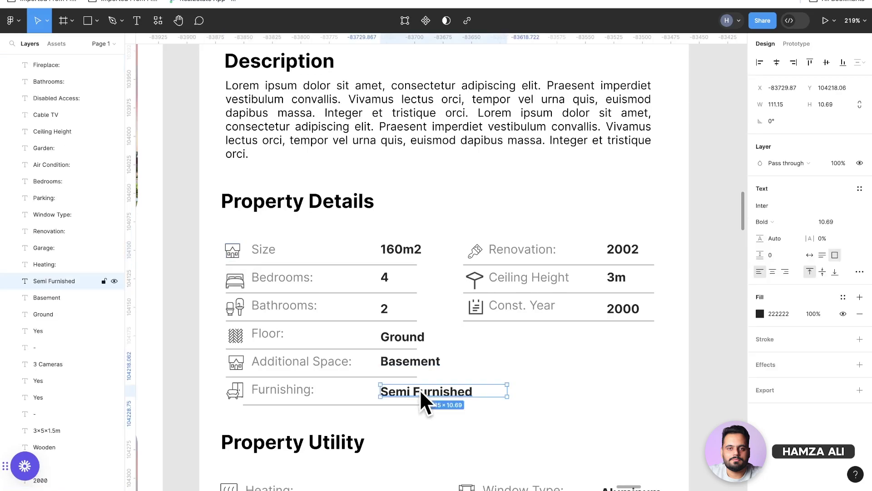
drag(421, 393, 381, 364)
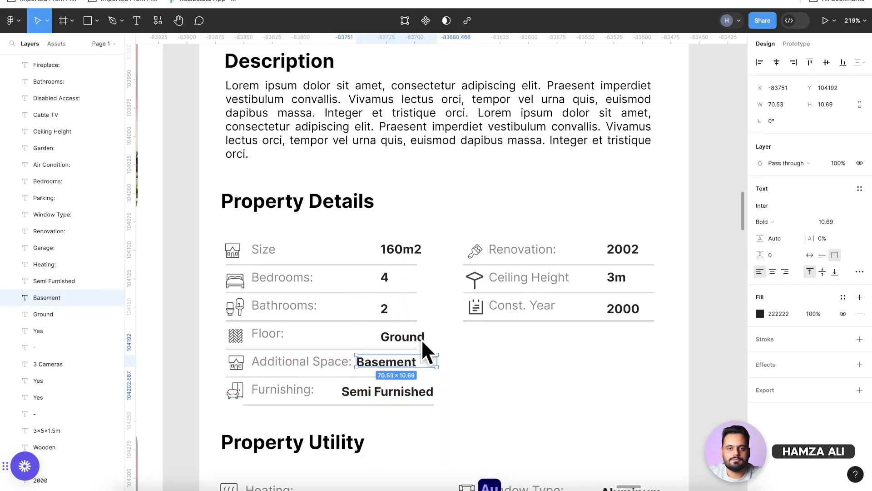
drag(421, 338, 412, 337)
click(471, 369)
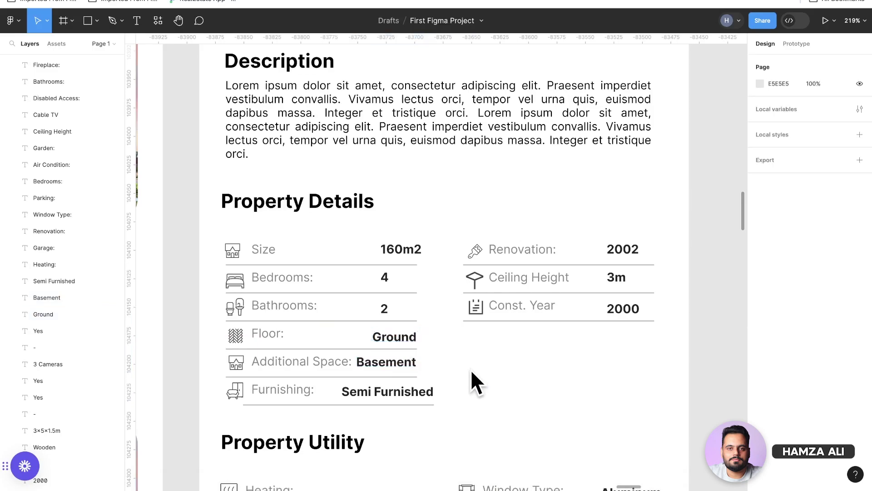
Align the divider under Furnishing with the lines above at X -83865, Y 104238, and move Semi Furnished to X -83778, Y 104217.
click(396, 404)
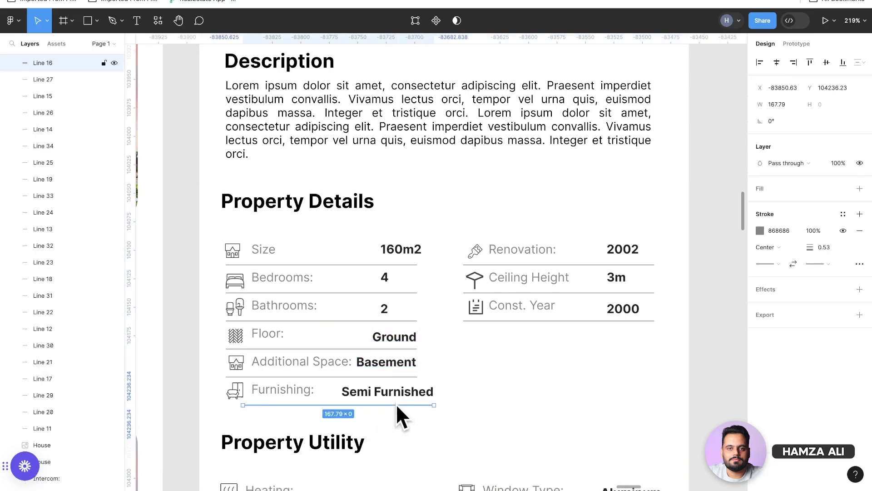
drag(396, 404, 380, 404)
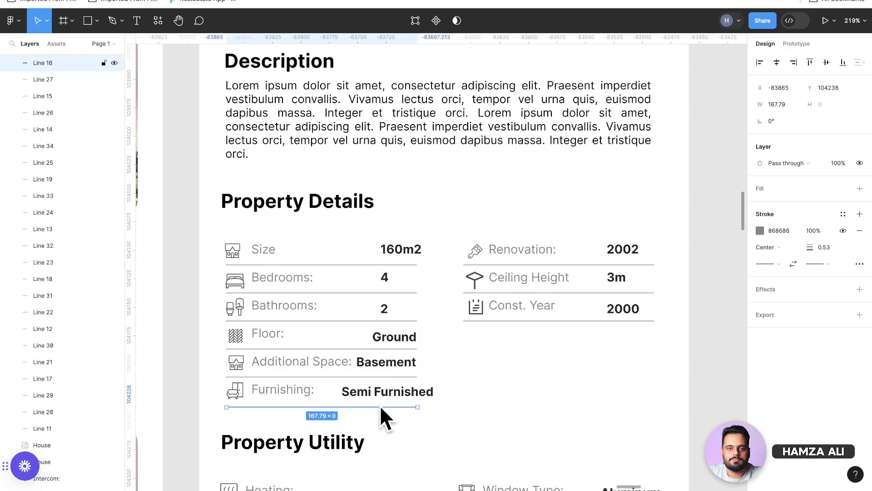
double_click(394, 386)
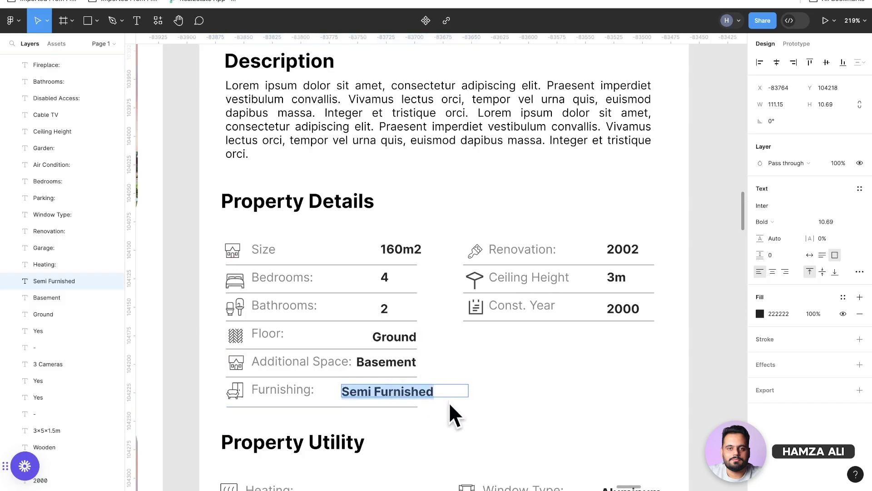
key(Escape)
drag(417, 394, 402, 392)
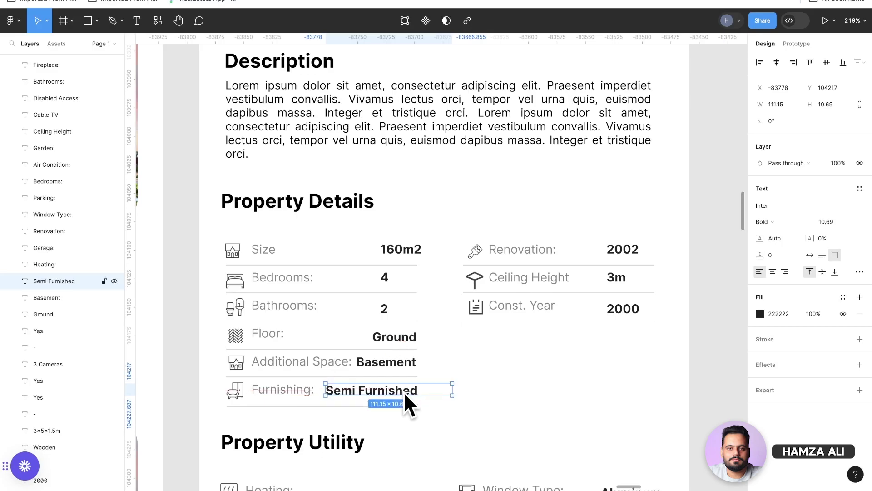
Move the Aluminum value in the Property Utility section closer to its Window Type label, at X -83549, Y 104307.
ctrl+scroll(404, 391, down, 2)
scroll(404, 391, down, 5)
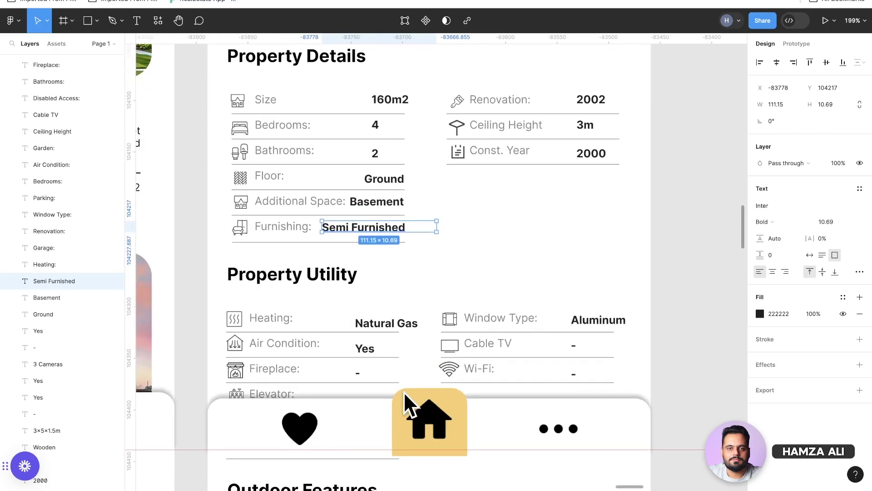
click(595, 317)
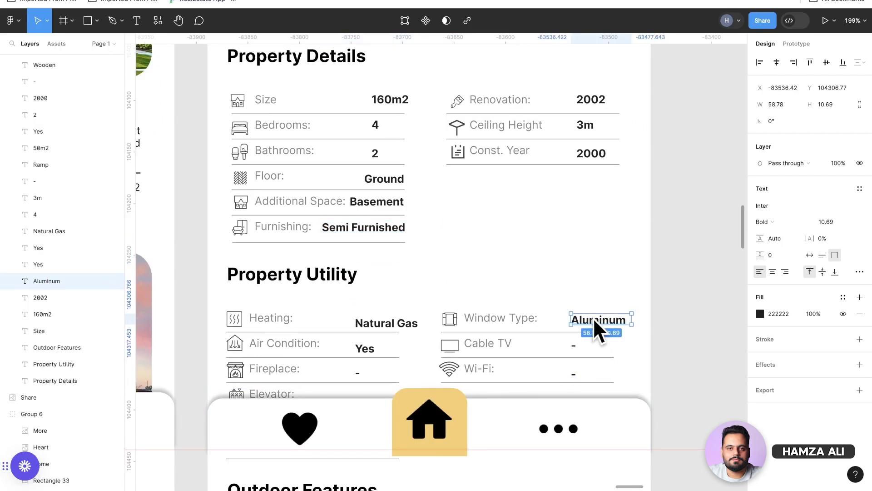
drag(593, 317, 583, 319)
Copy the floor plan and interior room images from the Resources frame and paste them near the Product Page.
scroll(582, 319, down, 2)
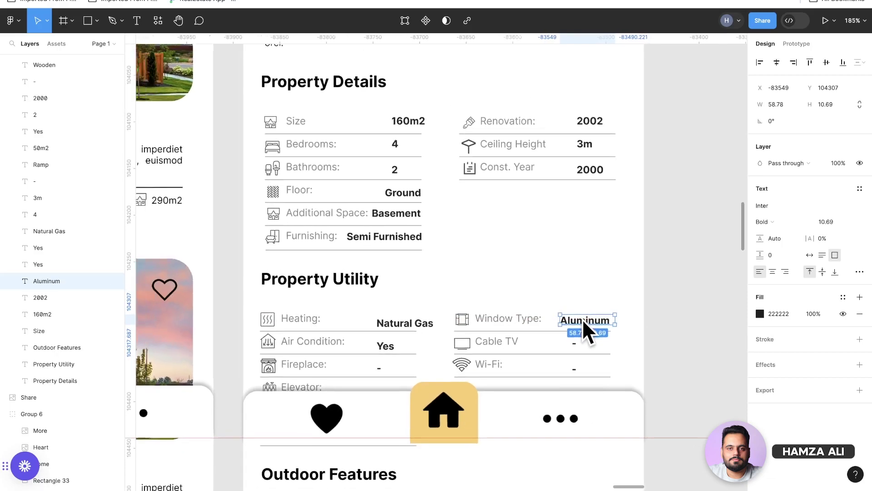
scroll(582, 319, down, 5)
scroll(583, 319, down, 3)
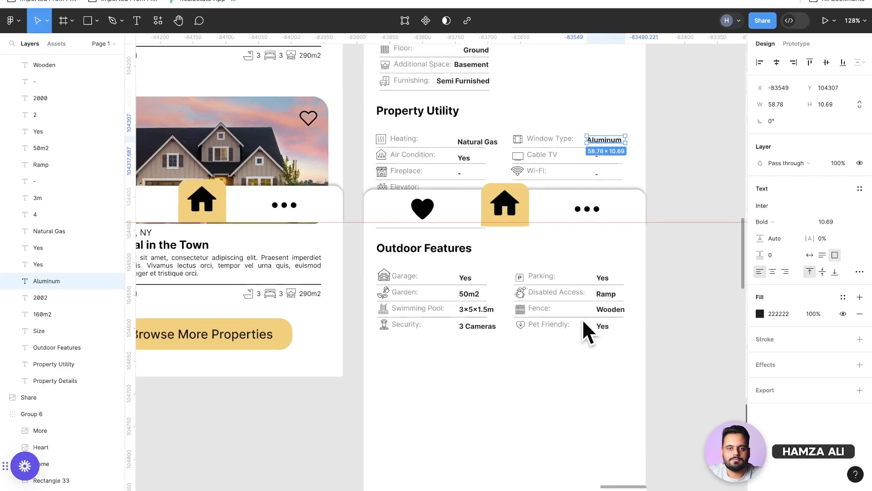
scroll(582, 319, down, 8)
scroll(582, 319, down, 4)
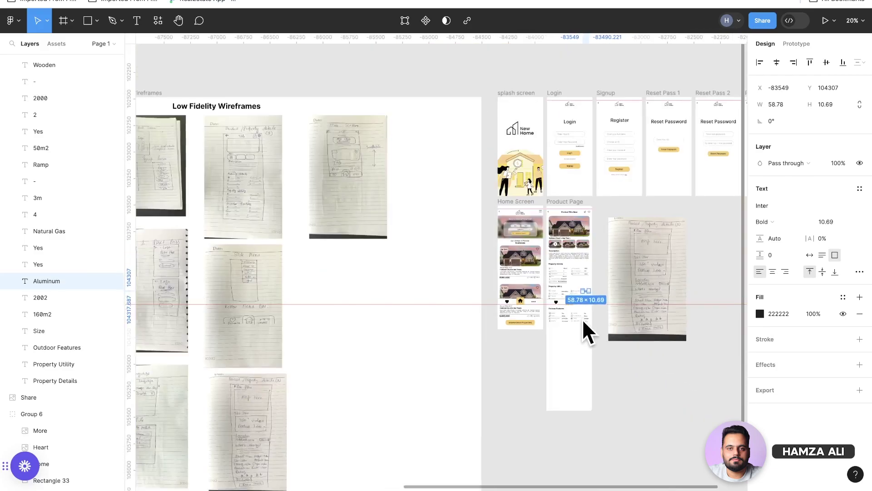
scroll(582, 319, left, 10)
scroll(582, 319, down, 5)
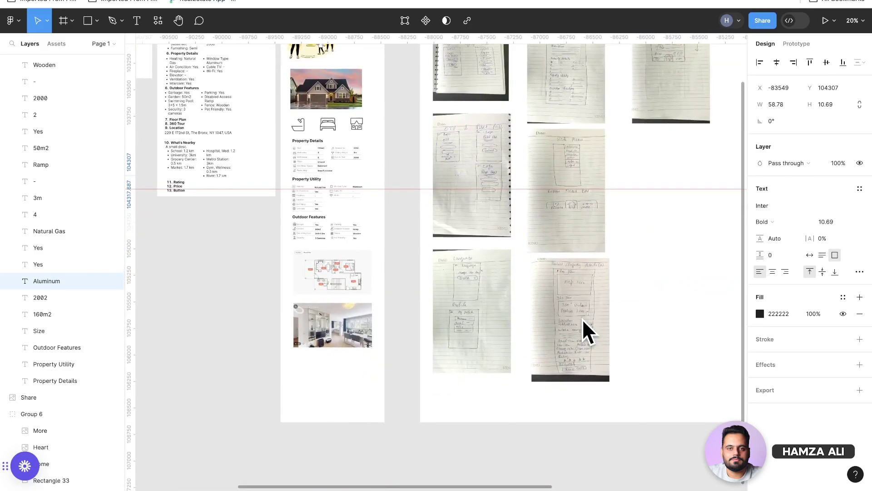
scroll(361, 304, up, 4)
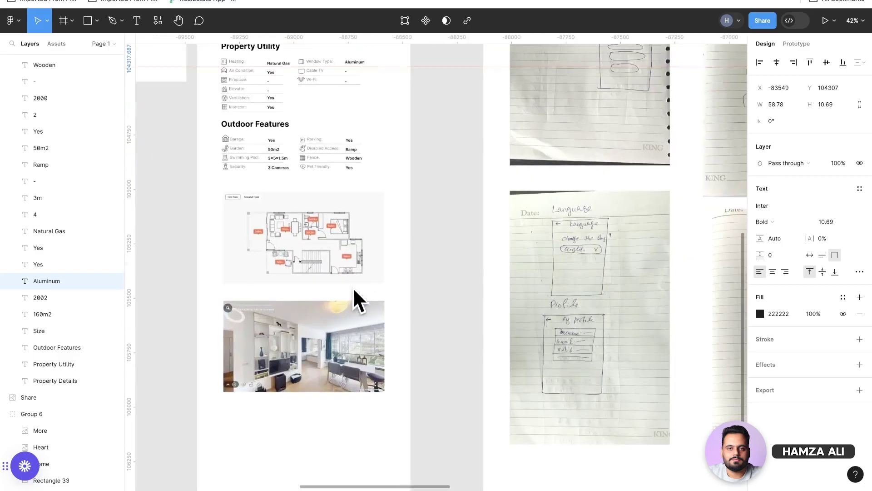
click(295, 209)
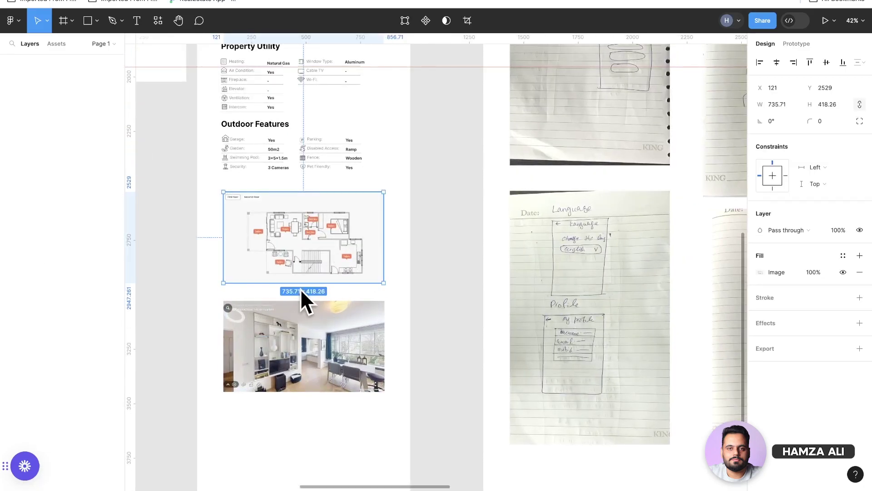
shift+click(298, 339)
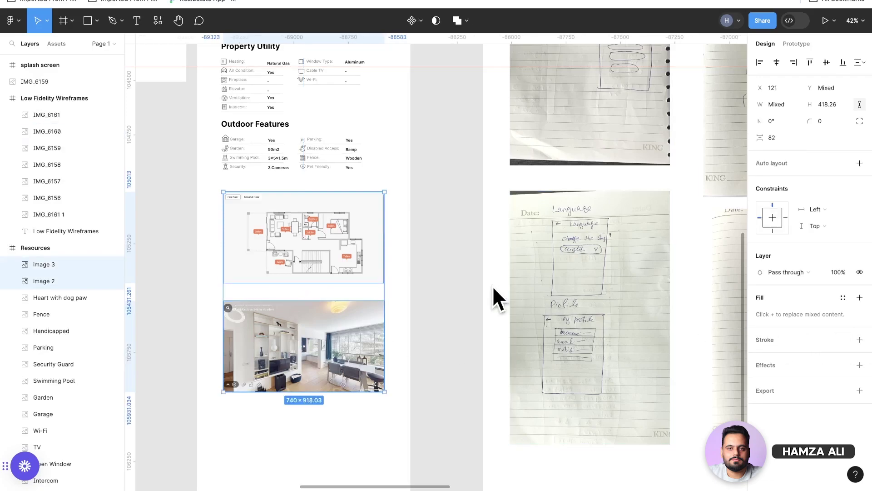
scroll(493, 285, right, 15)
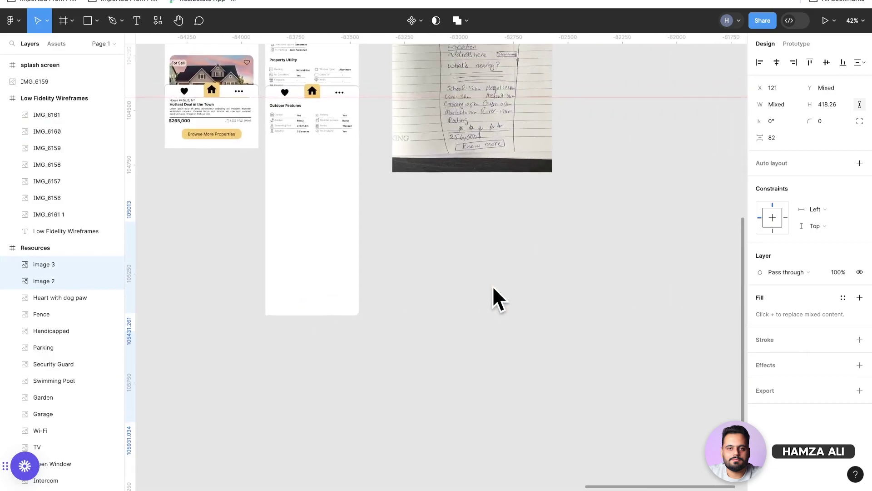
scroll(493, 288, up, 4)
scroll(493, 288, left, 2)
key(ctrl+v)
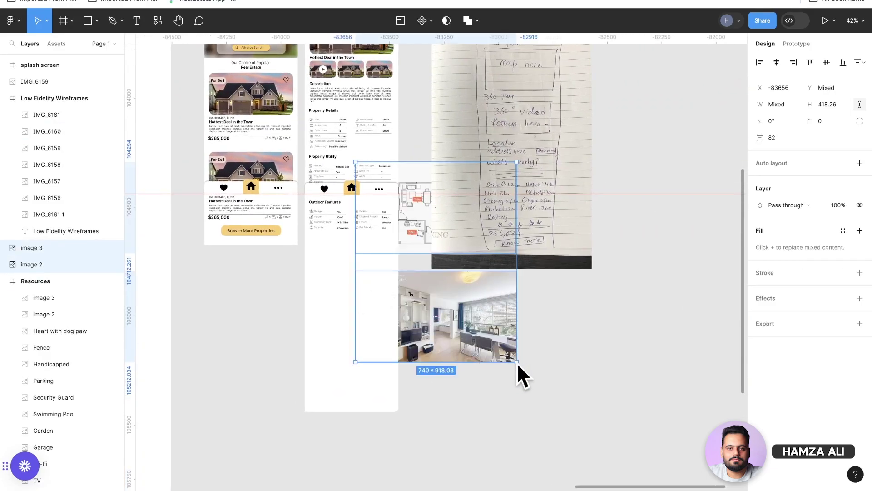
Scale the floor plan and room images together to about 360 wide and place them below Outdoor Features on the Product Page, at X 35.
drag(516, 361, 491, 342)
drag(465, 313, 440, 273)
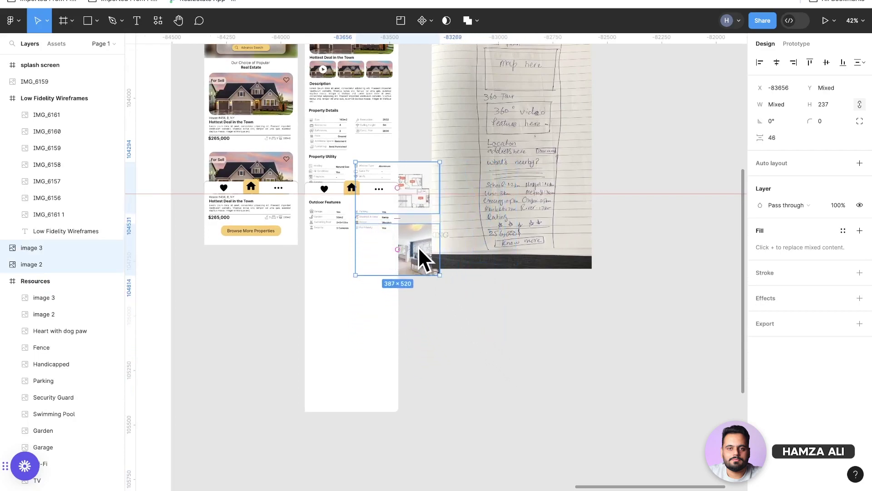
drag(418, 247, 395, 351)
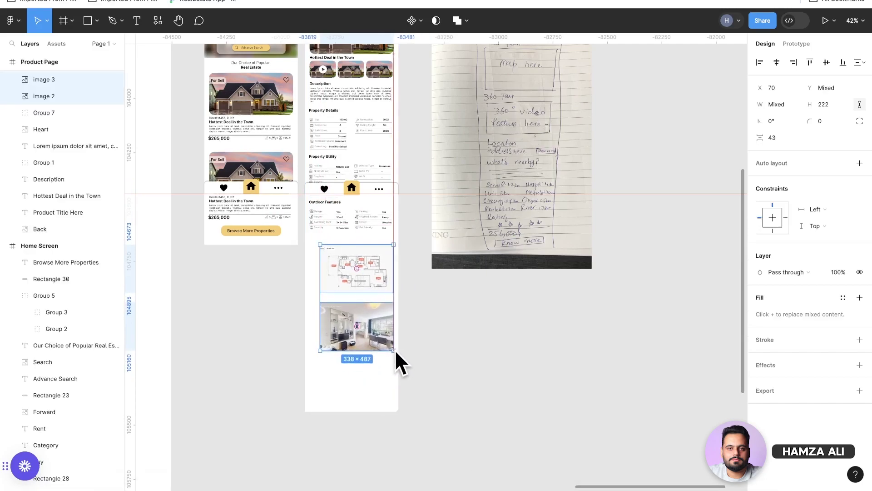
scroll(394, 350, up, 3)
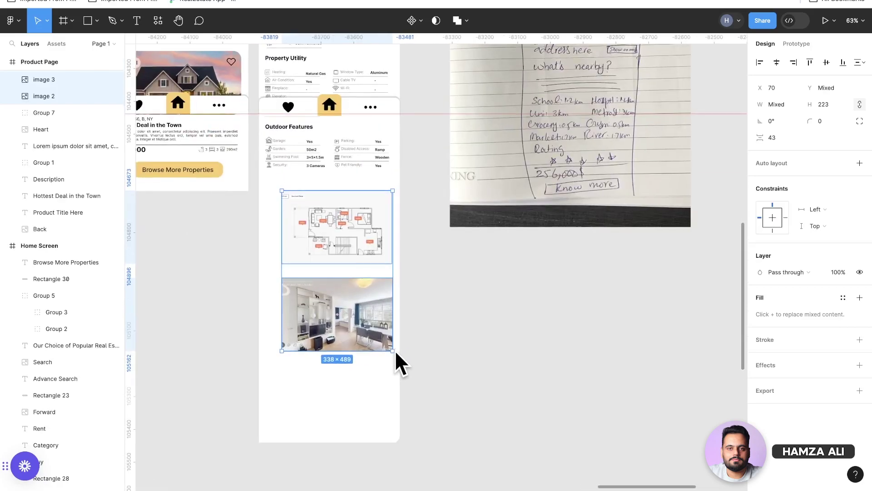
mouse_move(392, 350)
mouse_down()
mouse_move(410, 356)
mouse_move(399, 354)
mouse_up()
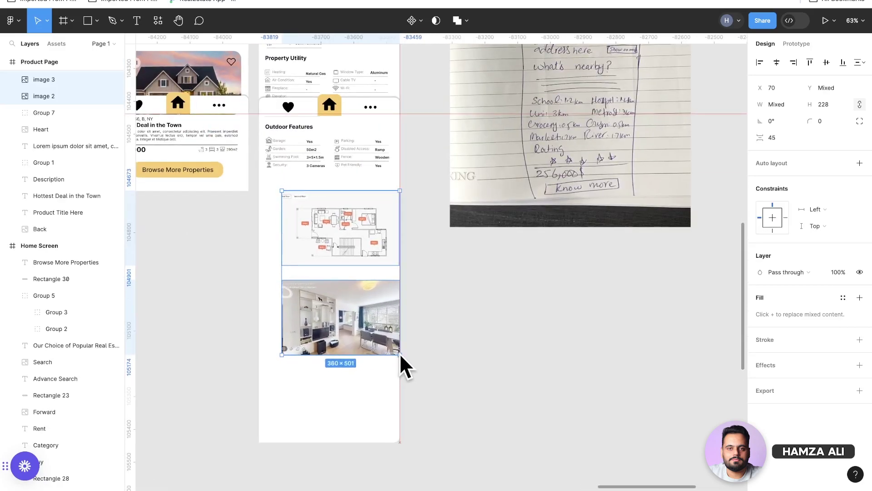
drag(341, 272, 339, 243)
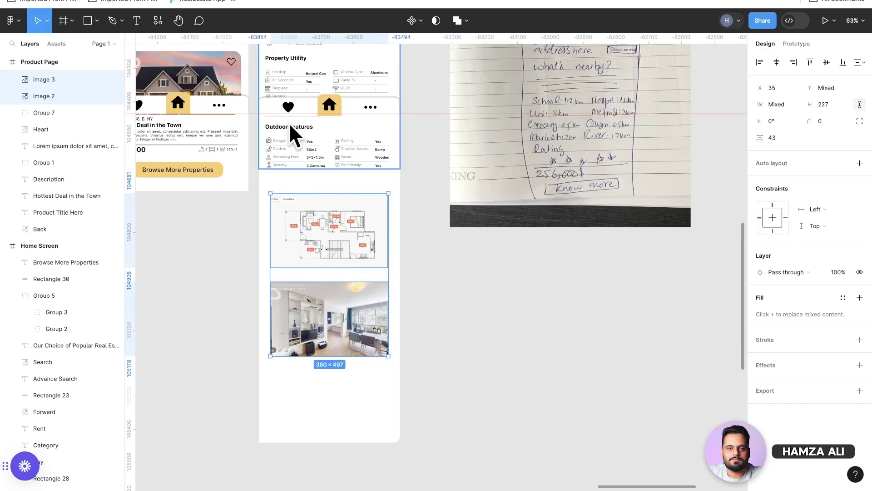
Duplicate the Description heading just above the floor plan image at Y 1125 and change its text to Floor Plan.
scroll(289, 122, up, 5)
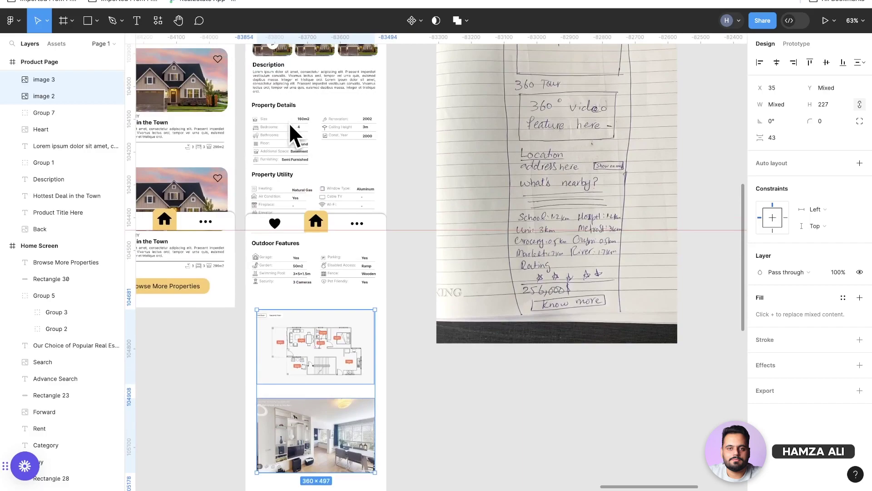
click(268, 65)
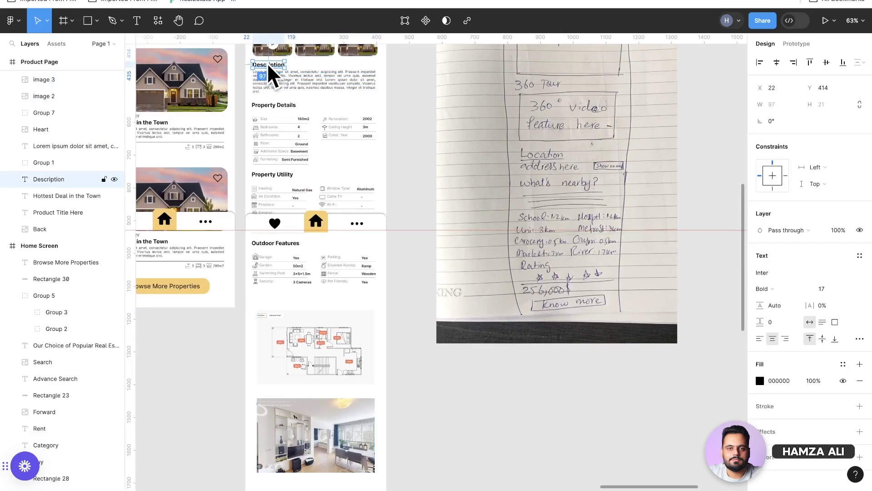
drag(270, 74, 277, 311)
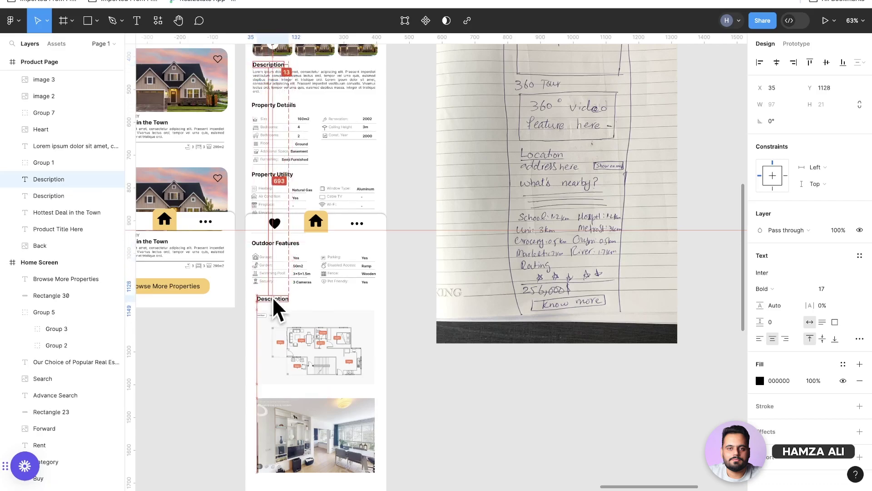
double_click(274, 299)
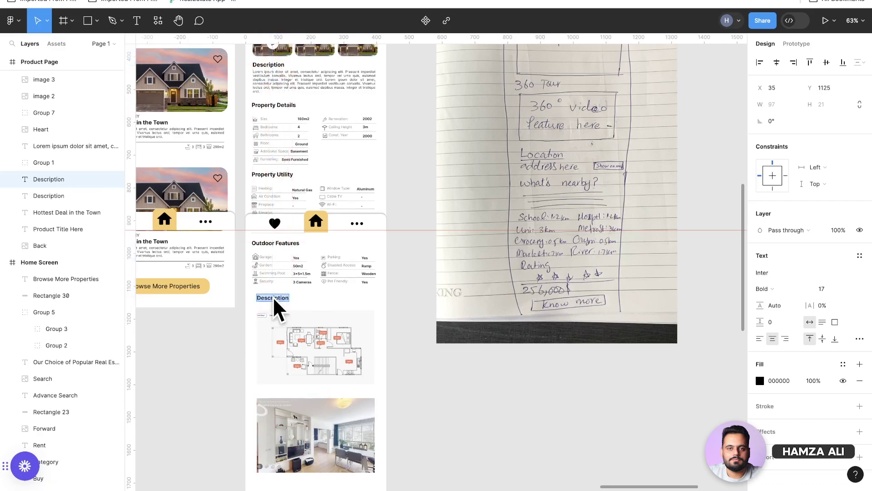
text(Floor)
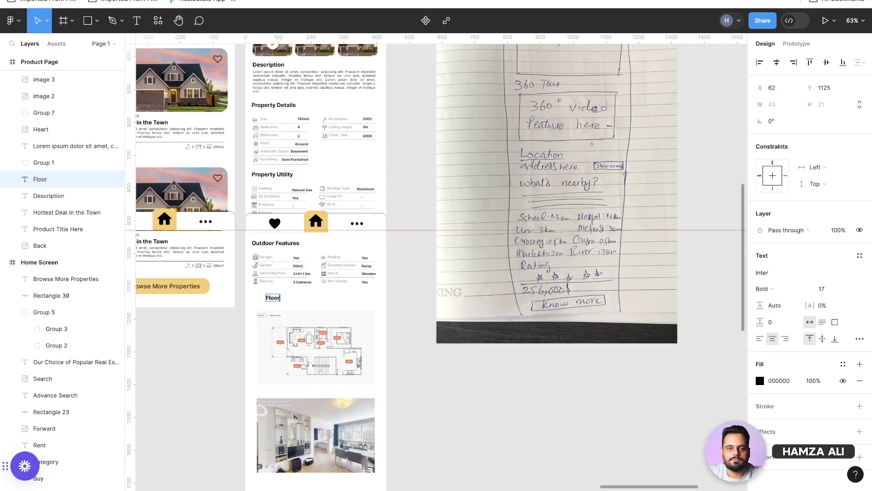
text( Plan)
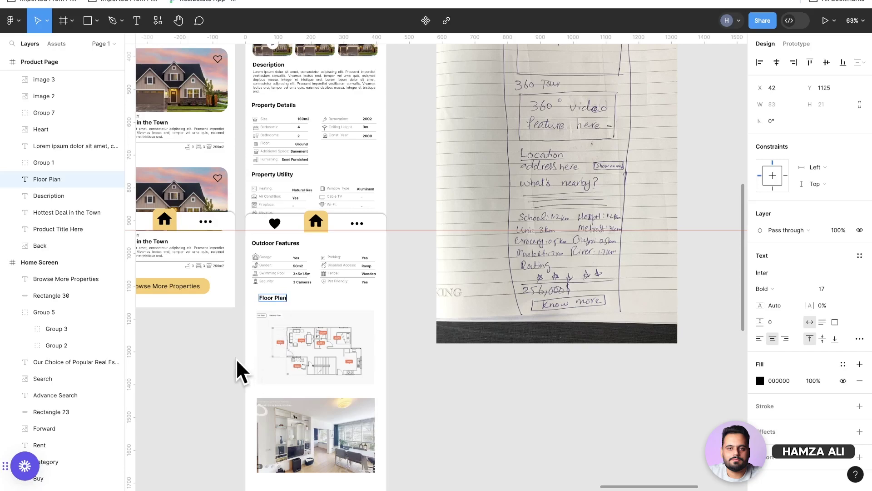
key(Escape)
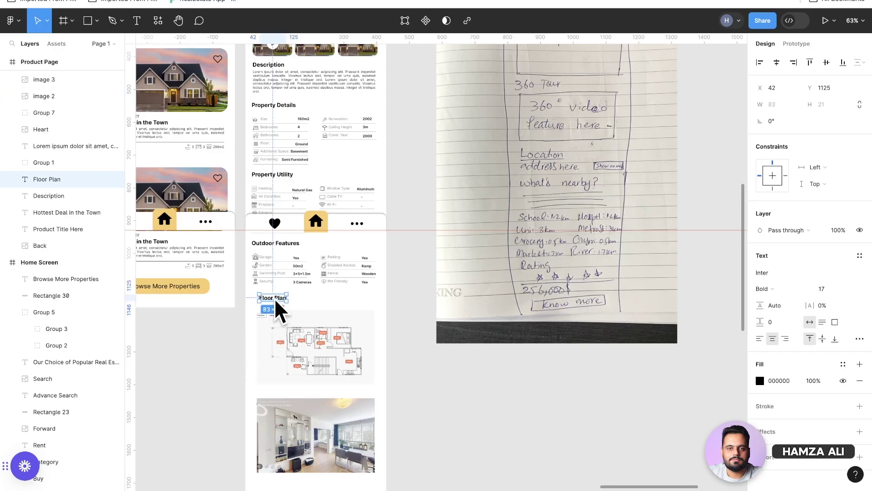
Duplicate the Floor Plan heading into the gap between the floor plan and room images at Y 1404 and change its text to 360 Tour.
drag(276, 301, 275, 387)
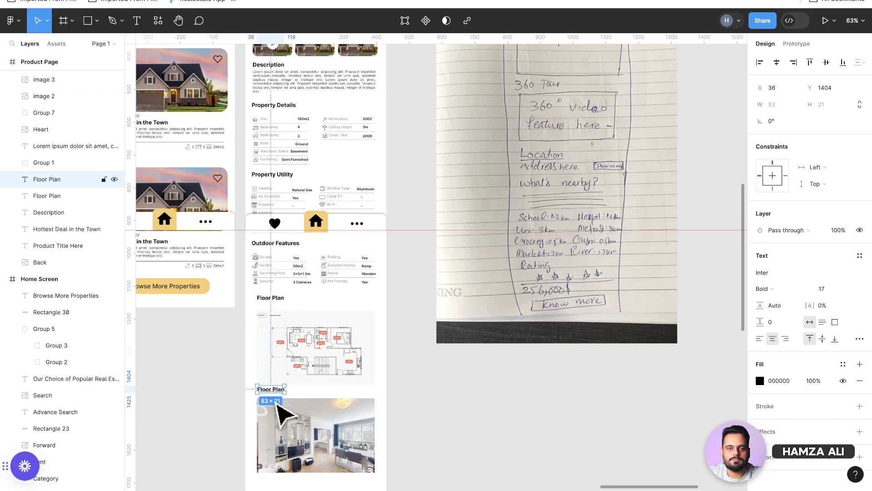
double_click(273, 389)
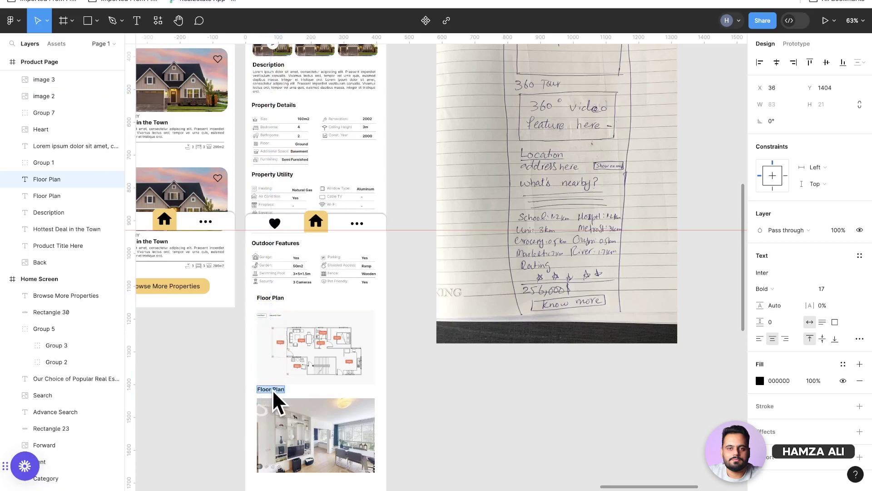
text(360 T)
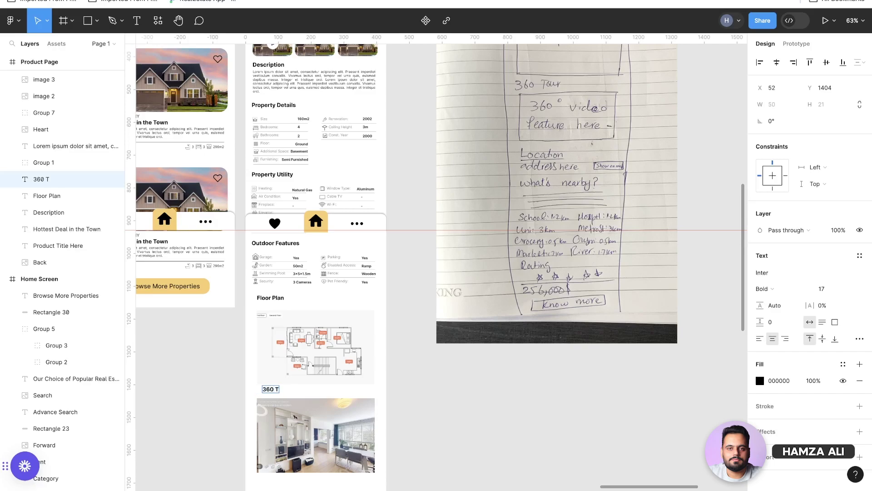
text(our)
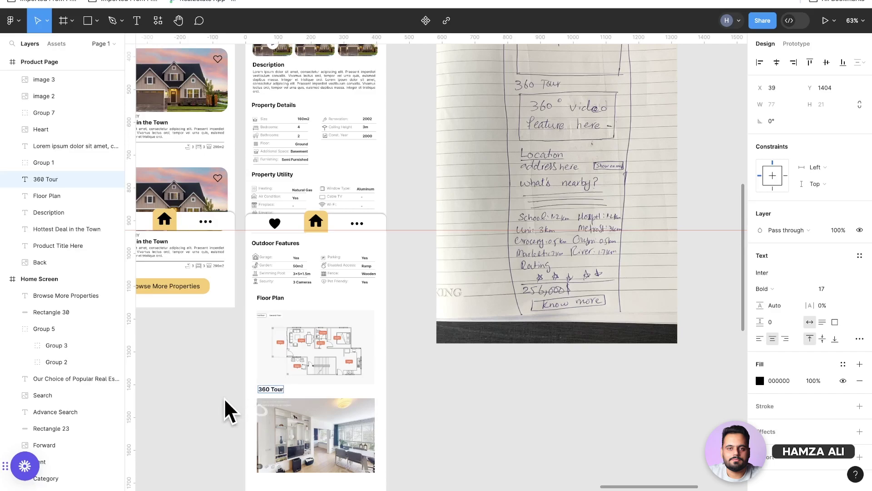
key(Escape)
Shift the floor plan image slightly up and align the 360 Tour heading with the images at X 35, Y 1403.
drag(274, 340, 274, 336)
click(270, 389)
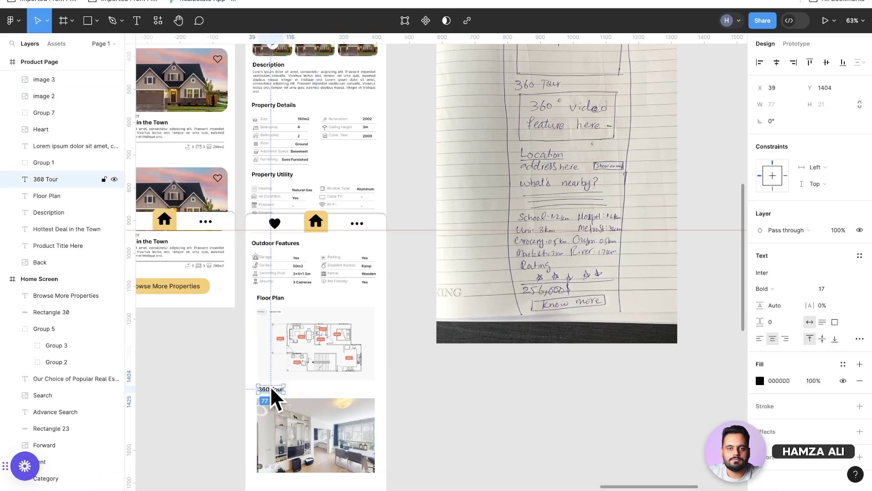
scroll(271, 392, up, 5)
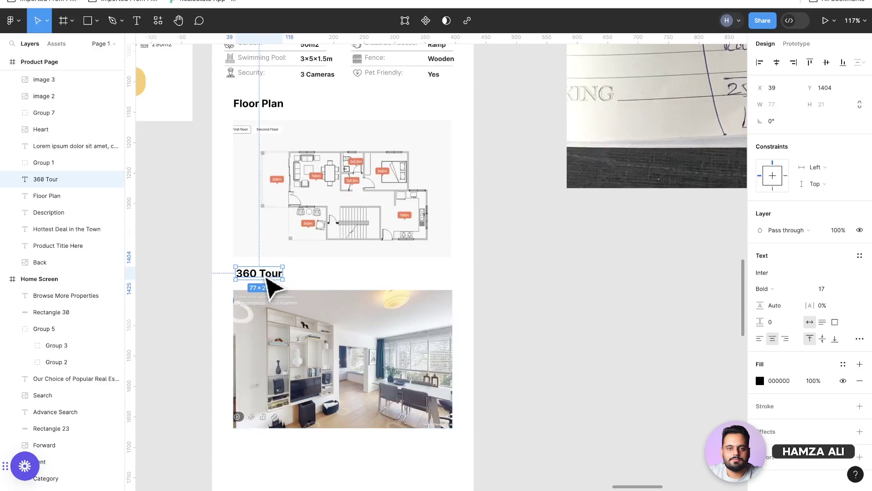
key(Left)
key(Left)
key(Left)
key(Left)
key(Up)
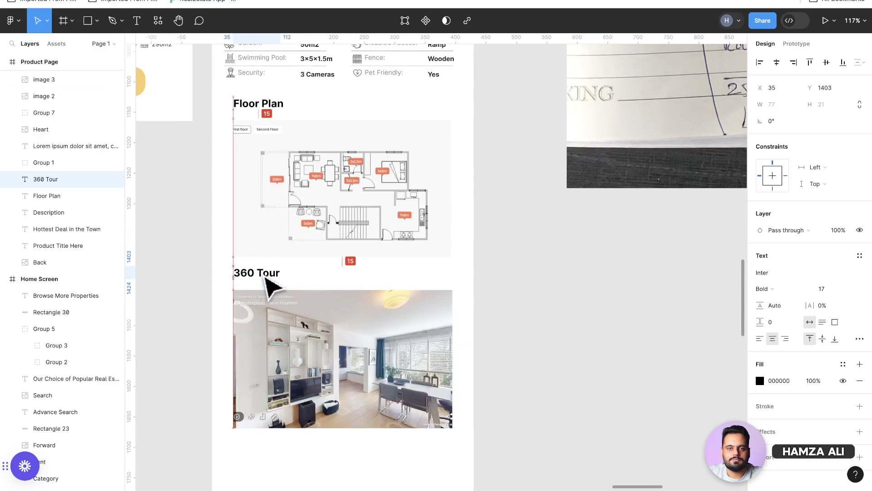
Nudge the interior room image up toward the 360 Tour heading, to Y 1439.
click(273, 321)
key(Up)
key(Up)
key(Up)
key(Up)
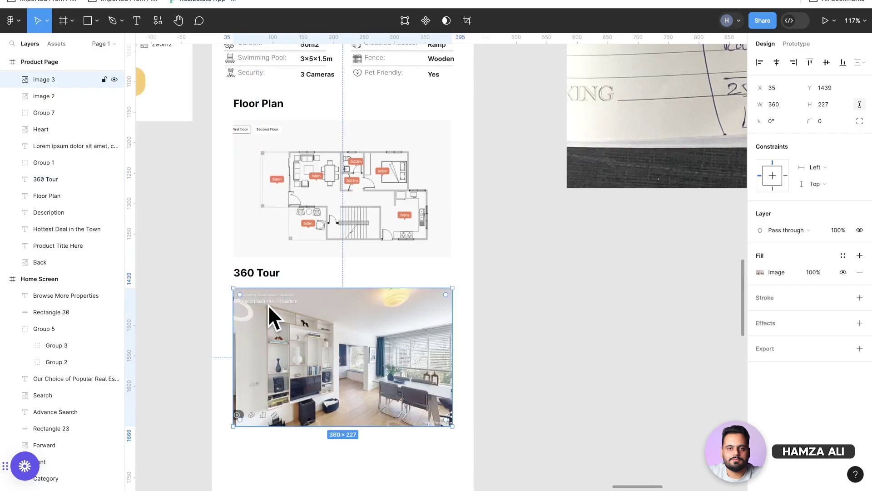
Copy the Browse More Properties button and its label from the Home Screen to below the room image on the Product Page.
scroll(271, 318, down, 5)
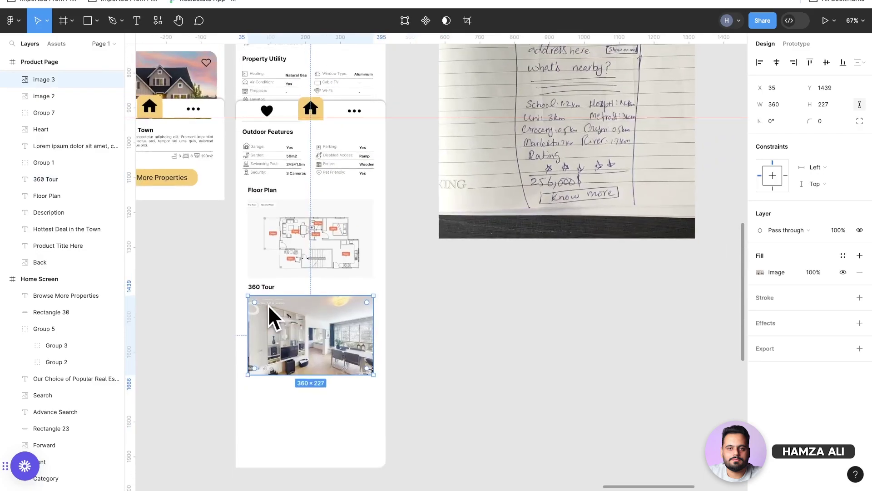
scroll(270, 316, down, 3)
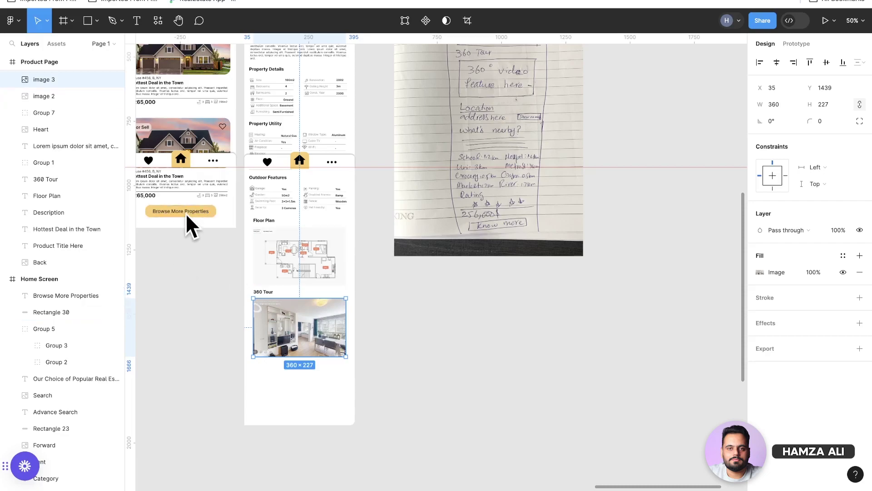
drag(184, 219, 301, 371)
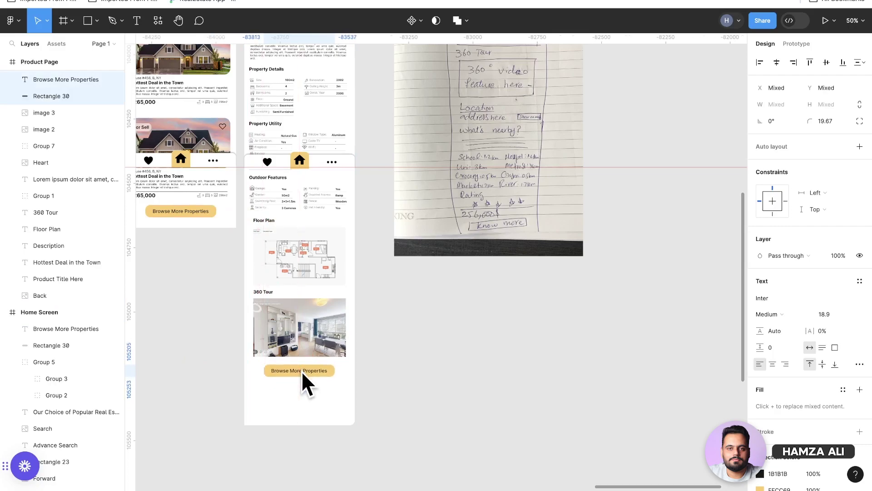
Change the copied button's label to Show on Map and center it on the yellow button at X 153, Y 1708.
scroll(301, 371, up, 5)
double_click(301, 371)
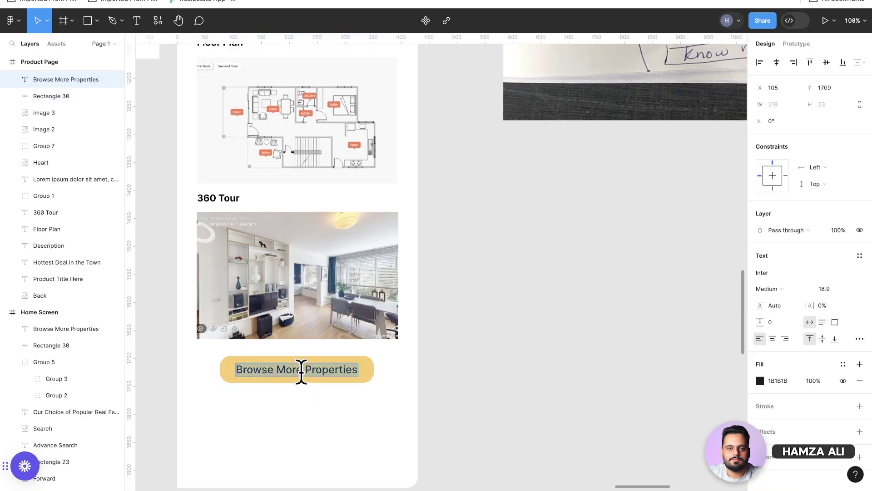
text(Sh)
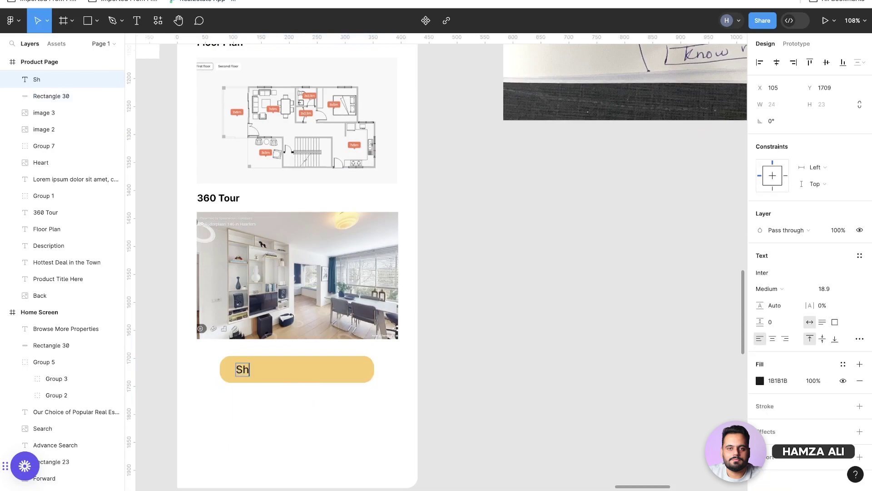
text(ow onb)
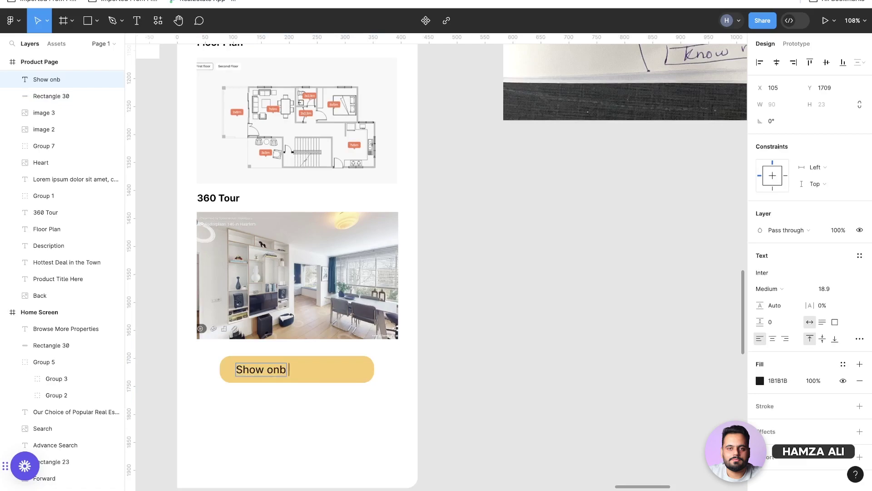
key(BackSpace)
text( Map)
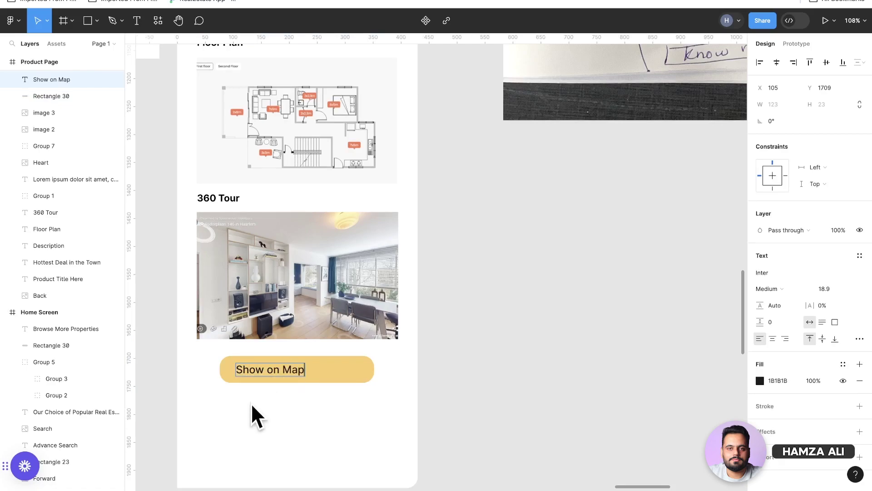
key(Escape)
drag(276, 375, 301, 378)
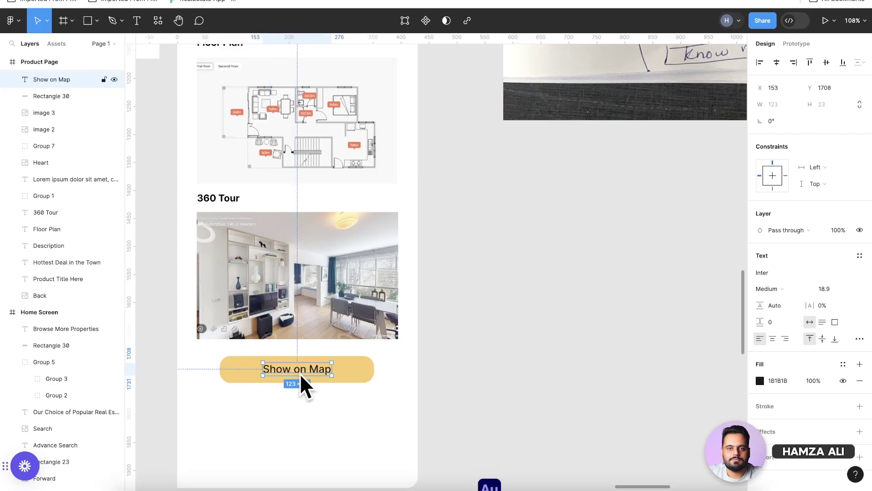
Duplicate the 360 Tour heading below the Show on Map button, change its text to Rating, and align it at X 35, Y 1774.
scroll(302, 379, down, 3)
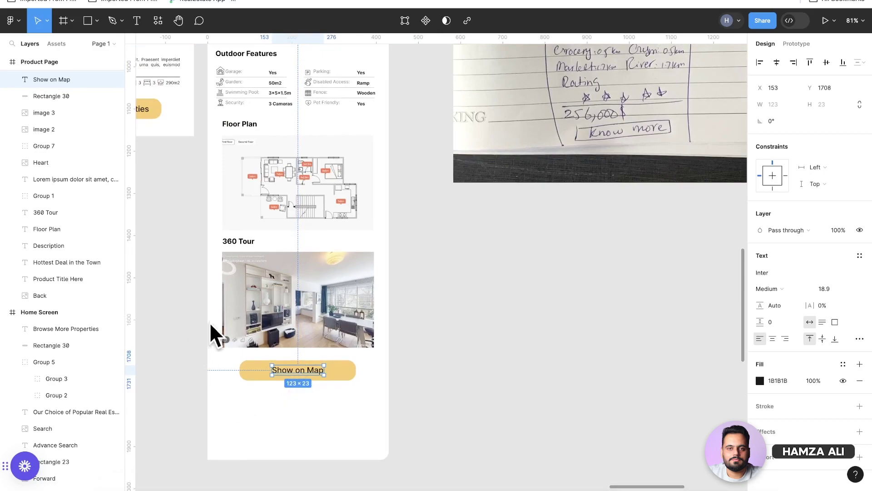
click(239, 243)
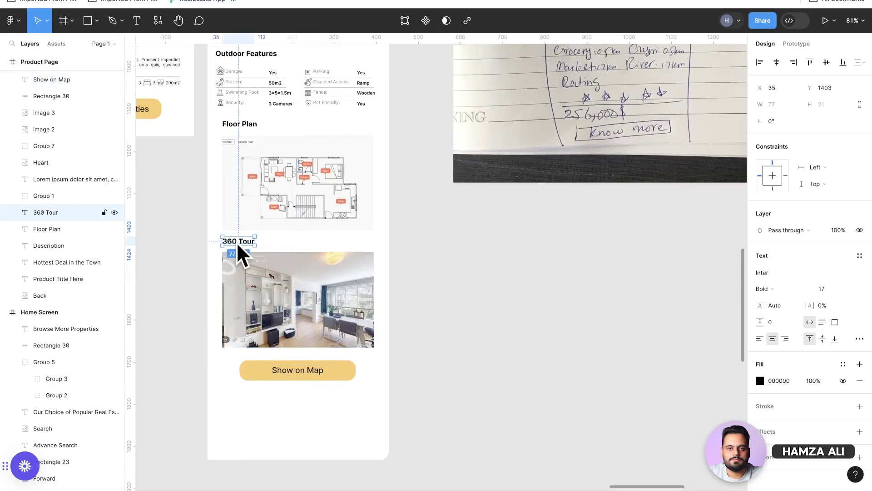
drag(237, 245, 237, 397)
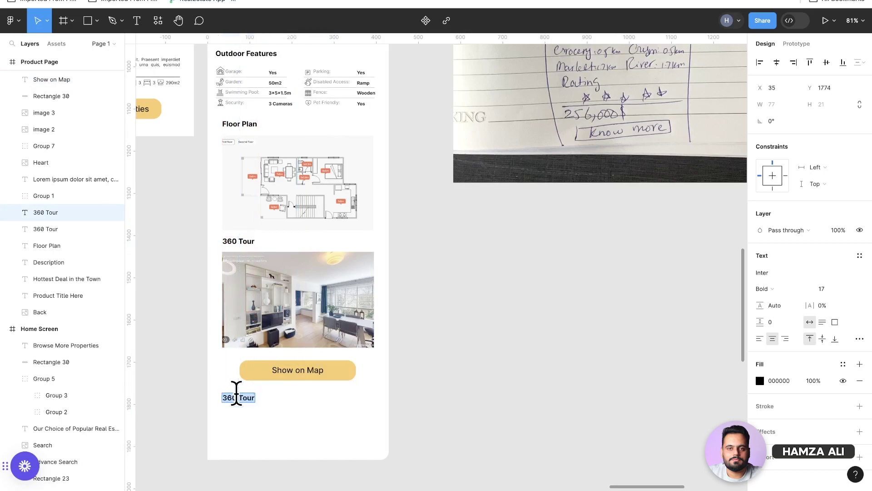
double_click(238, 397)
text(Rat)
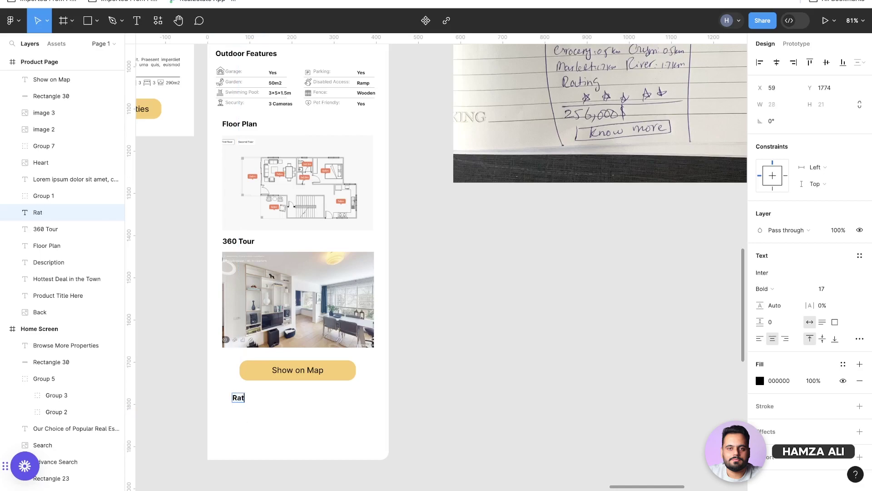
text(ing)
key(Escape)
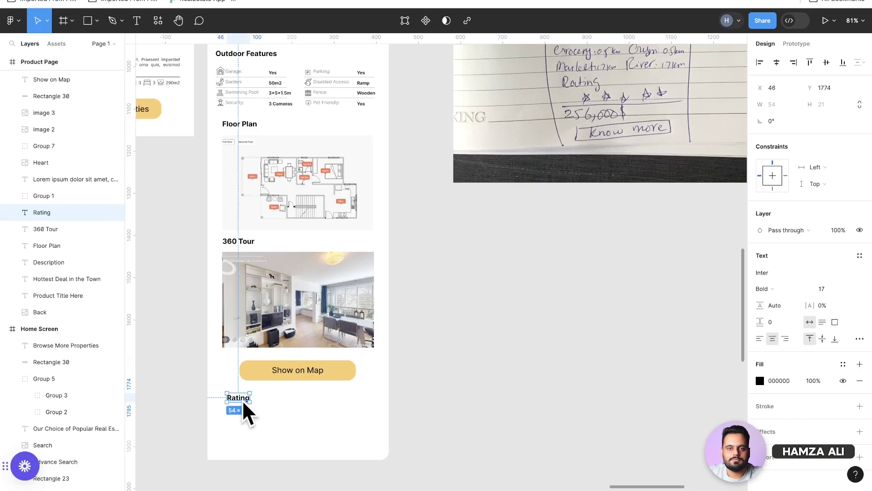
drag(242, 411, 238, 412)
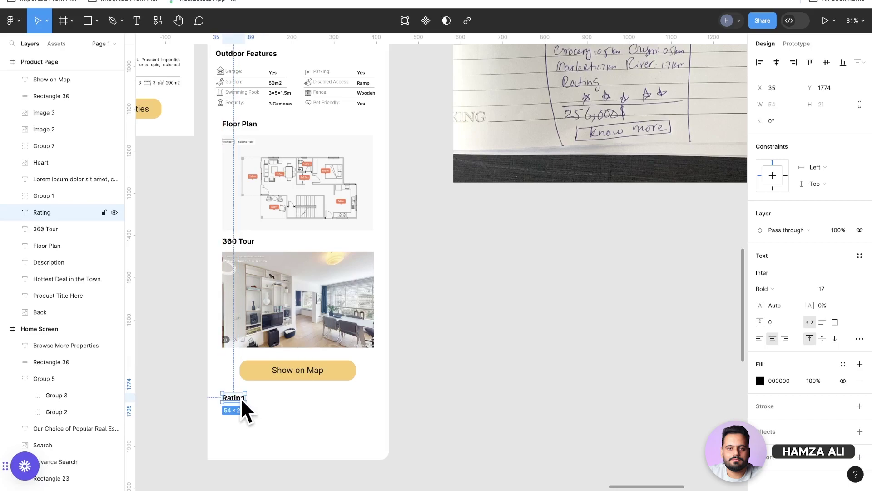
Insert a solid yellow star icon with the Icons8 plugin by searching for "star", then close the plugin.
click(157, 20)
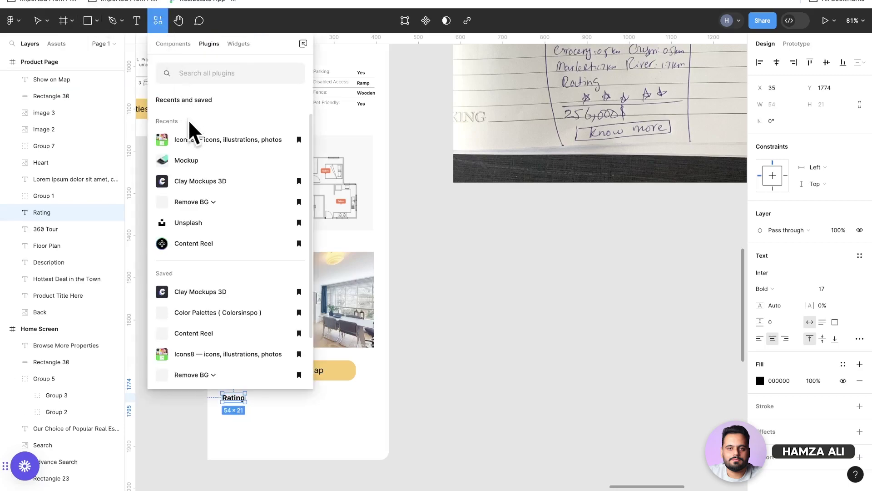
click(203, 140)
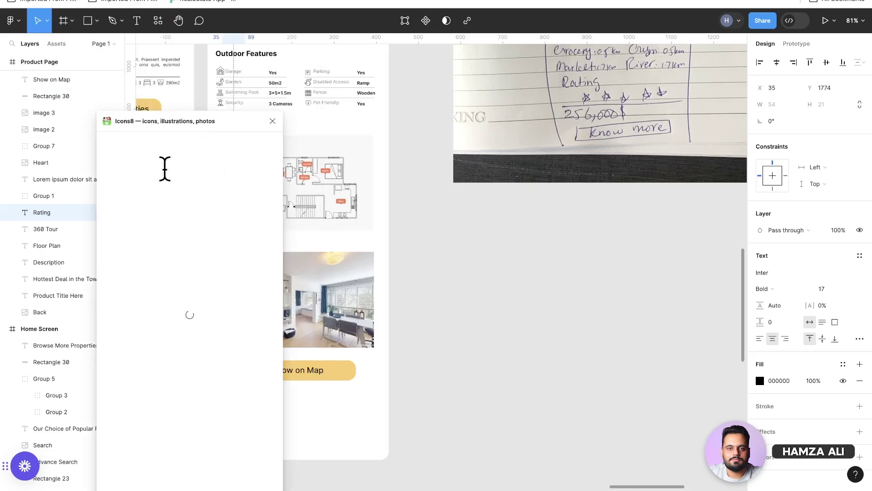
click(164, 168)
text(star)
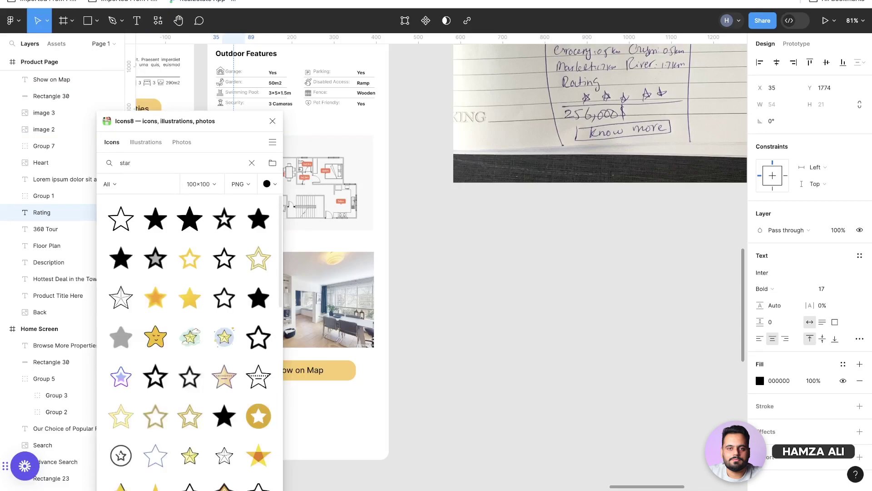
click(190, 300)
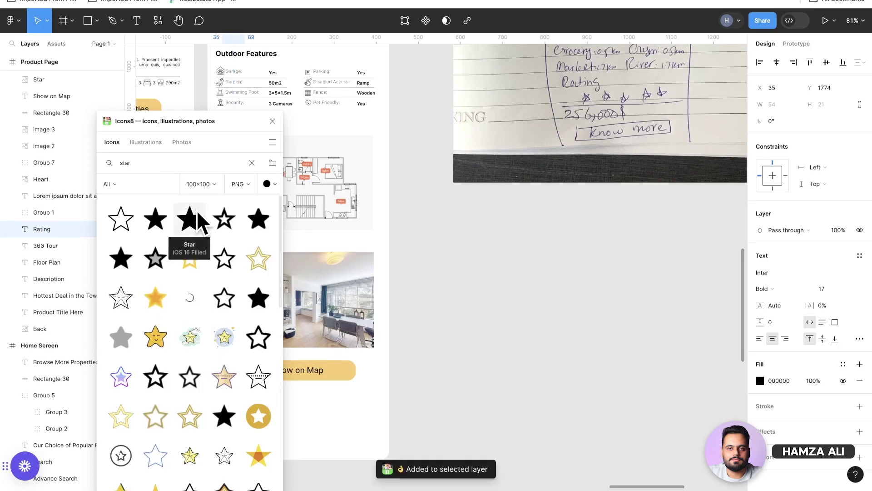
click(273, 122)
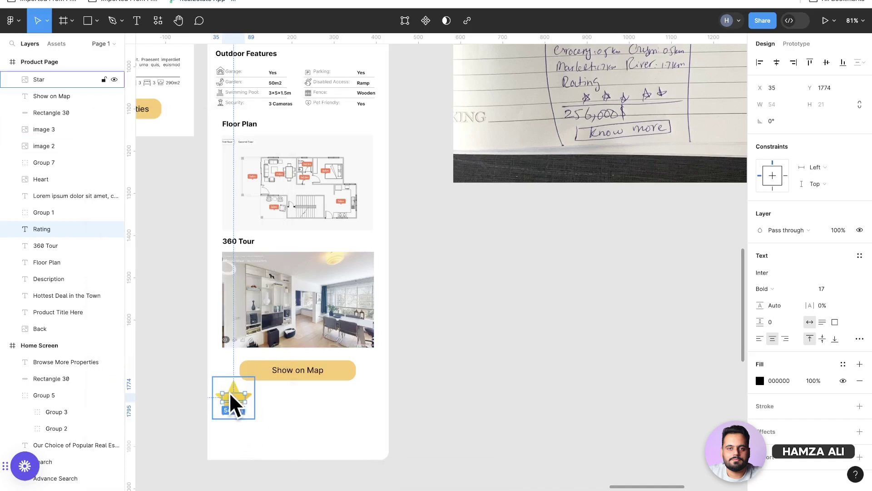
Scale the star to 50 by 50, place it under the Rating heading at X 76, Y 1795, and add a drop shadow.
click(295, 425)
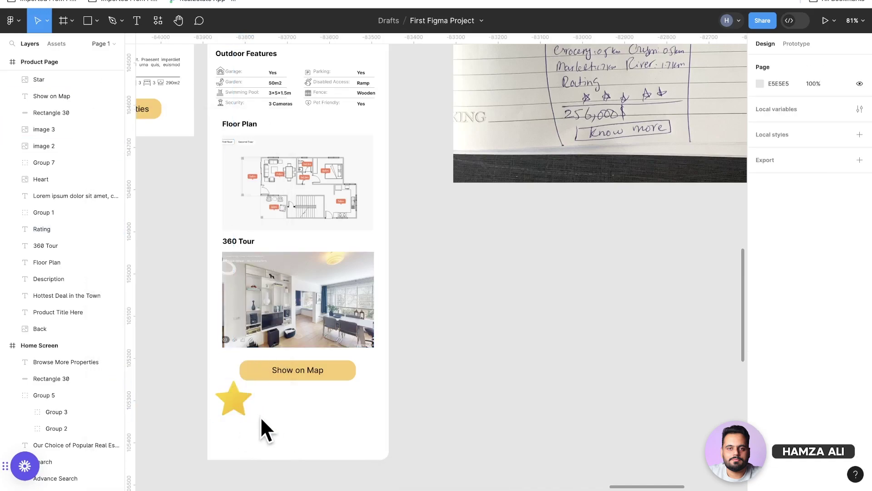
click(242, 404)
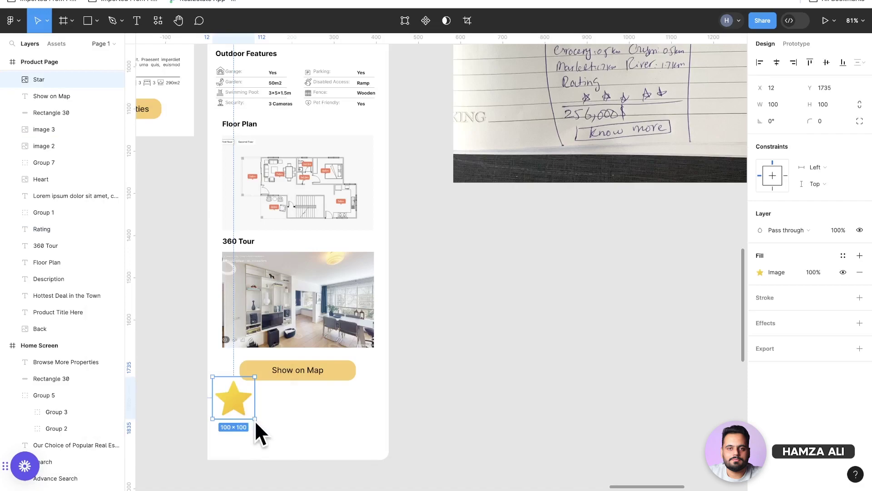
mouse_move(254, 420)
mouse_down()
mouse_move(236, 397)
mouse_move(250, 407)
mouse_up()
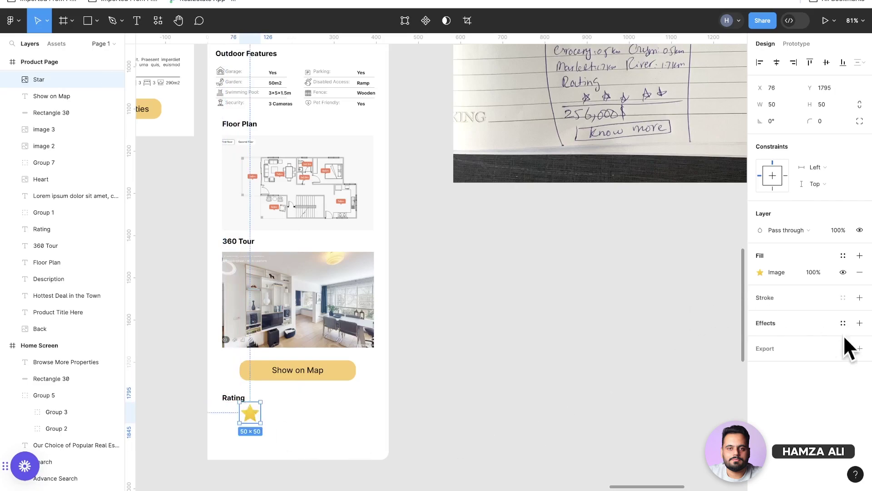
click(860, 323)
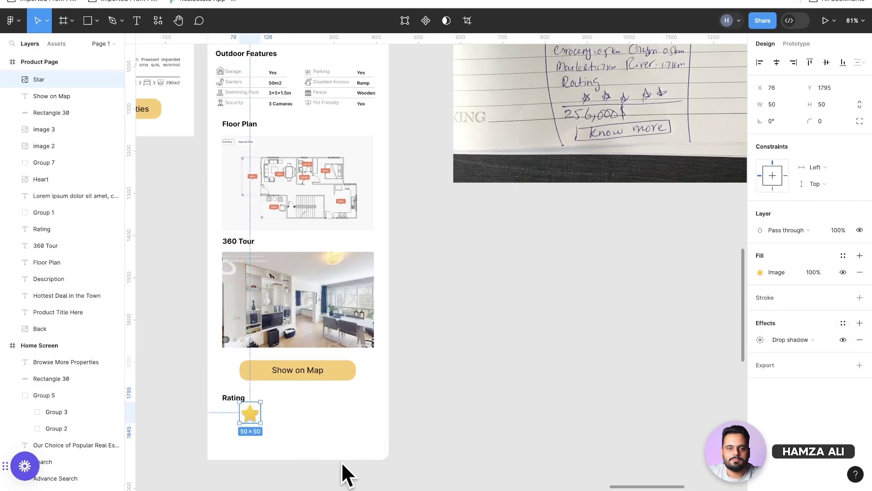
Duplicate the star into an evenly spaced row of four at Y 1795, with the last star at X 259.
scroll(279, 437, up, 5)
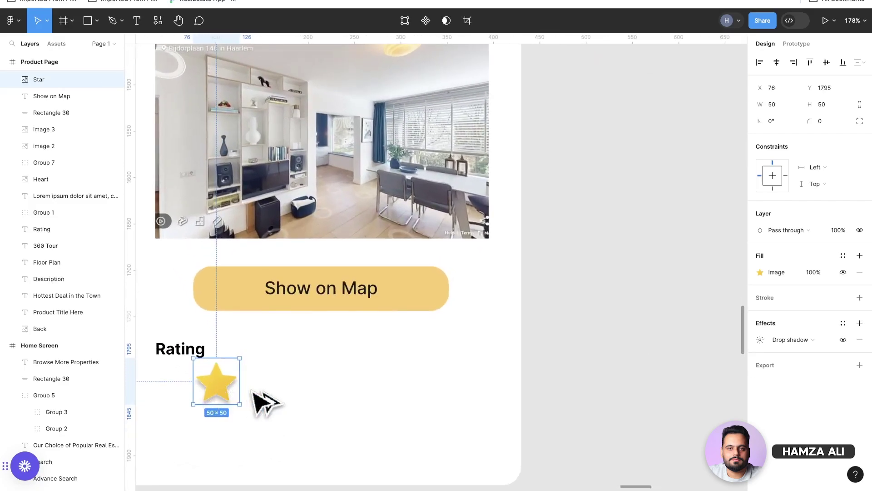
key(ctrl+d)
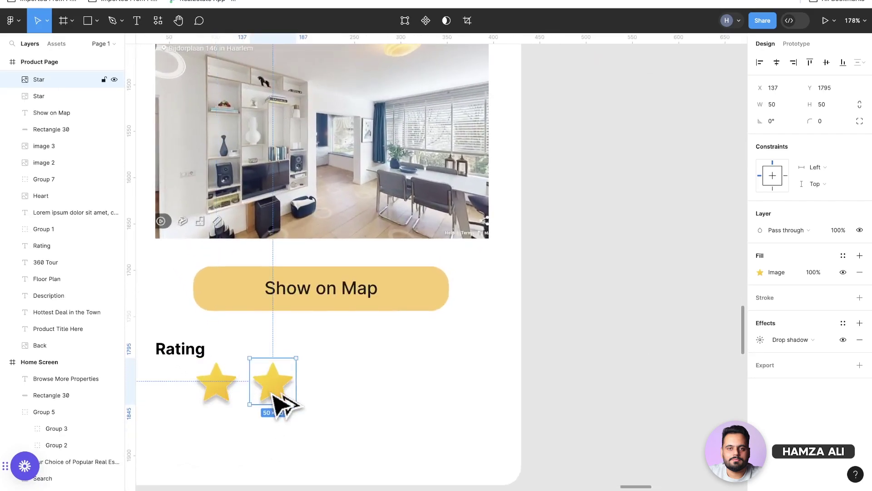
alt+drag(273, 392, 383, 396)
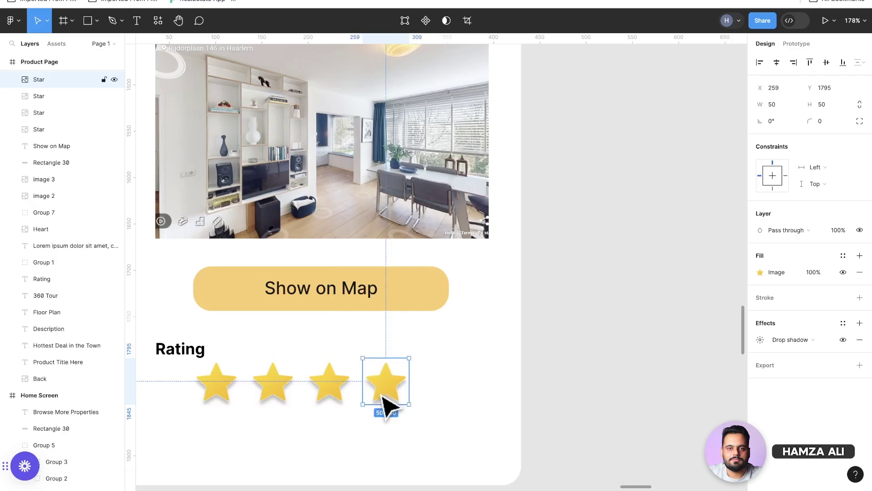
click(453, 431)
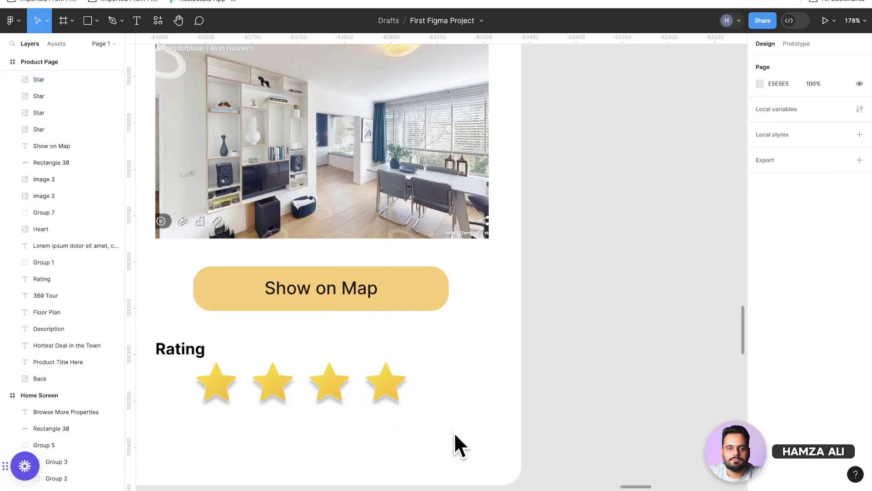
Select all four rating stars and shift the row about 13 px right, closer to the centre of the Product Page.
scroll(454, 432, down, 6)
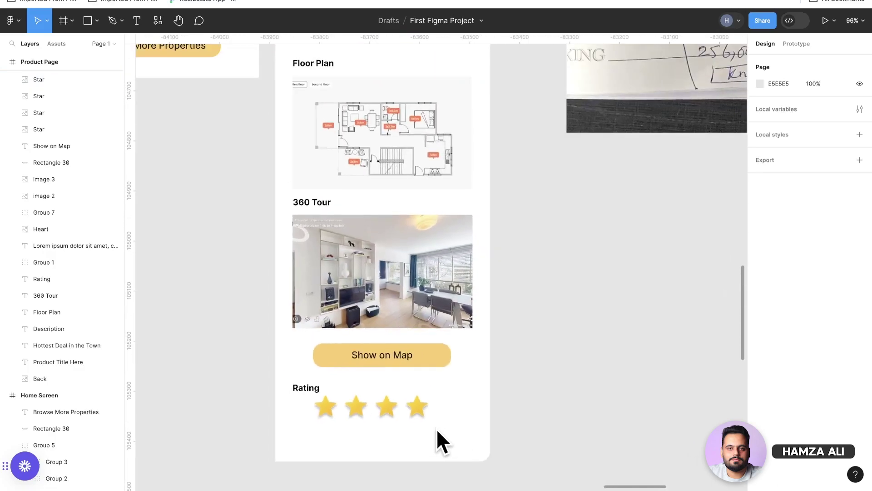
drag(333, 396, 325, 403)
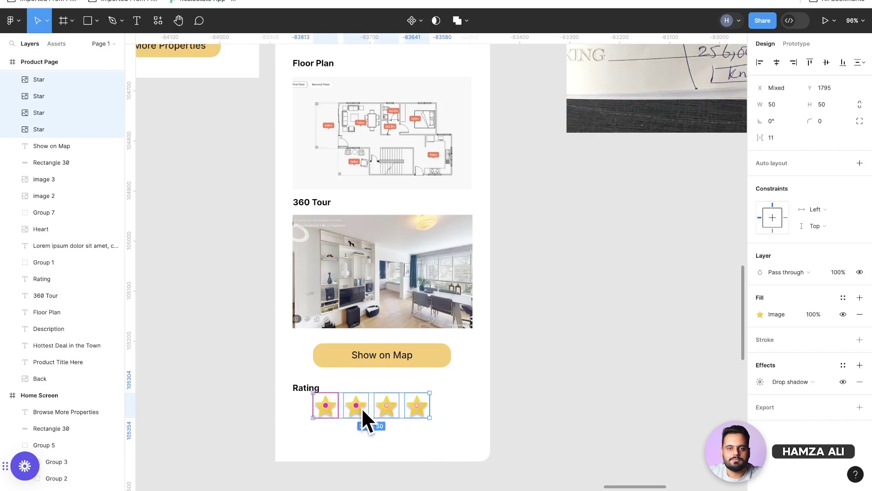
drag(364, 409, 368, 414)
scroll(369, 411, down, 3)
scroll(368, 407, down, 2)
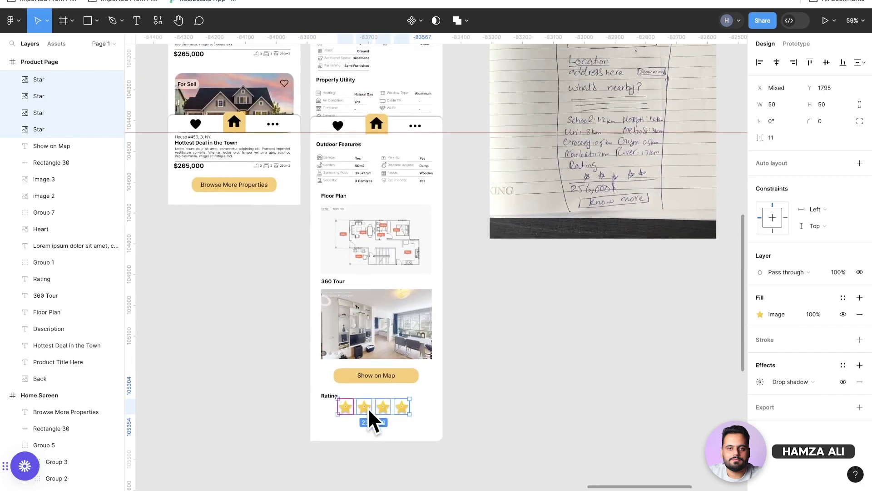
click(468, 432)
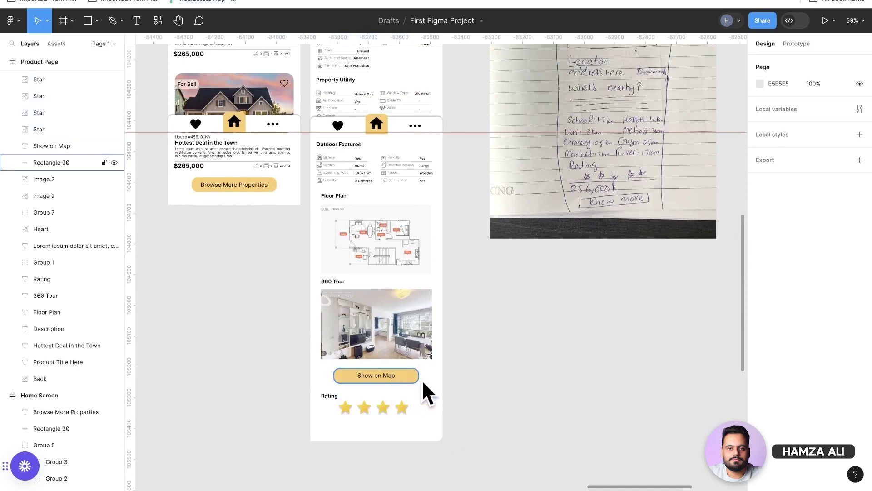
Duplicate the Show on Map button with its label below the rating stars, scale the copy to 226 by 39.3, and centre it horizontally.
drag(430, 374, 370, 375)
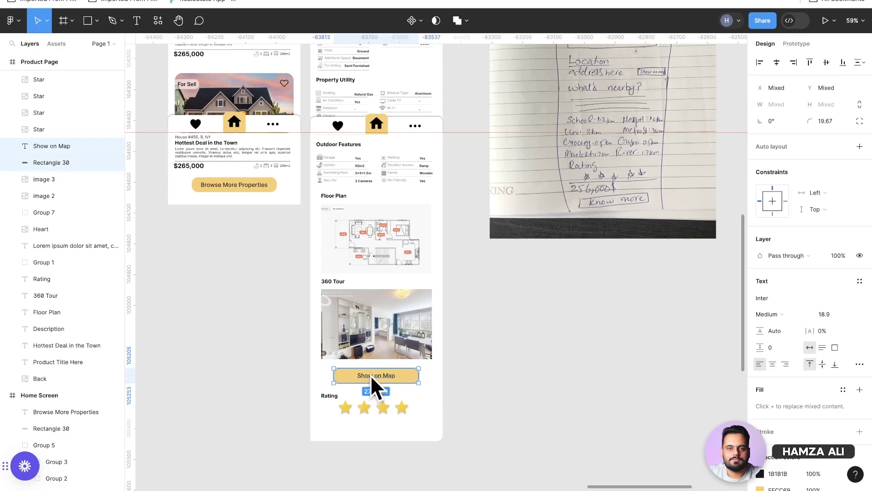
key(ctrl+d)
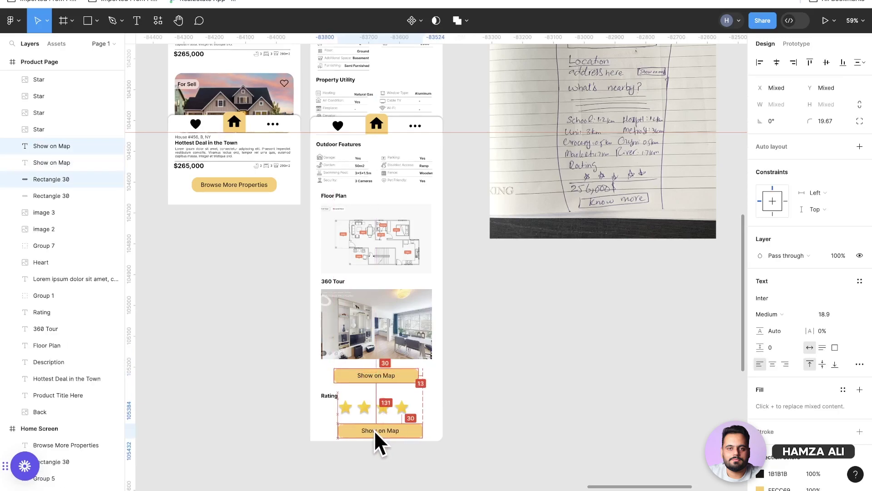
drag(372, 429, 372, 429)
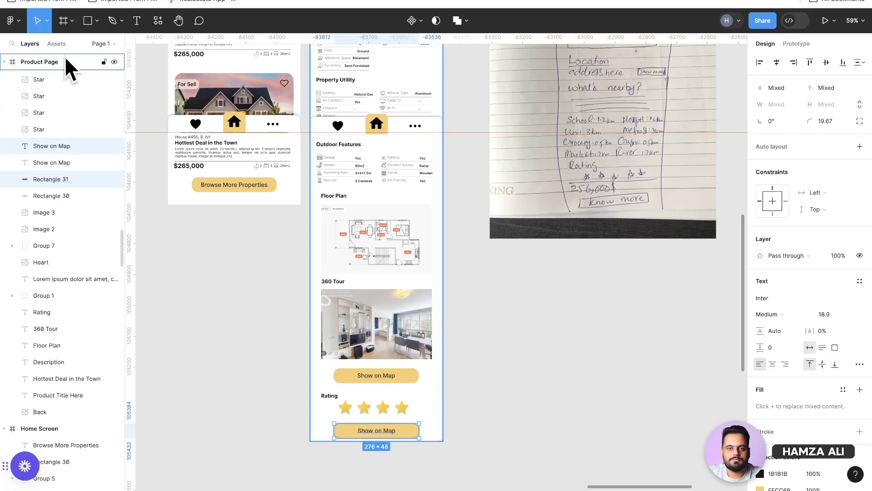
click(47, 20)
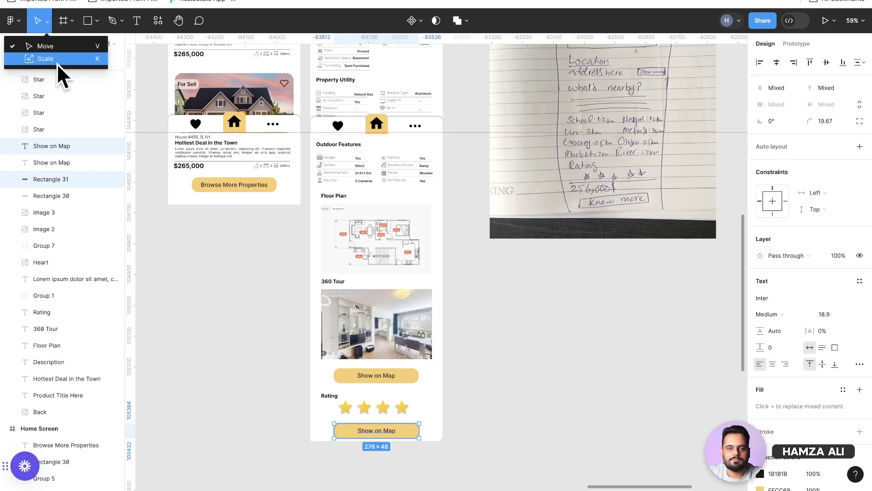
click(57, 62)
scroll(353, 418, up, 5)
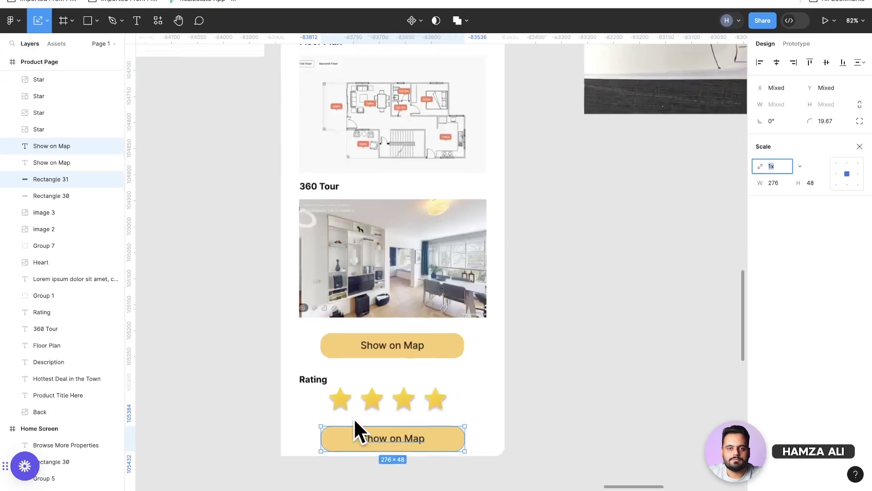
drag(496, 458, 446, 432)
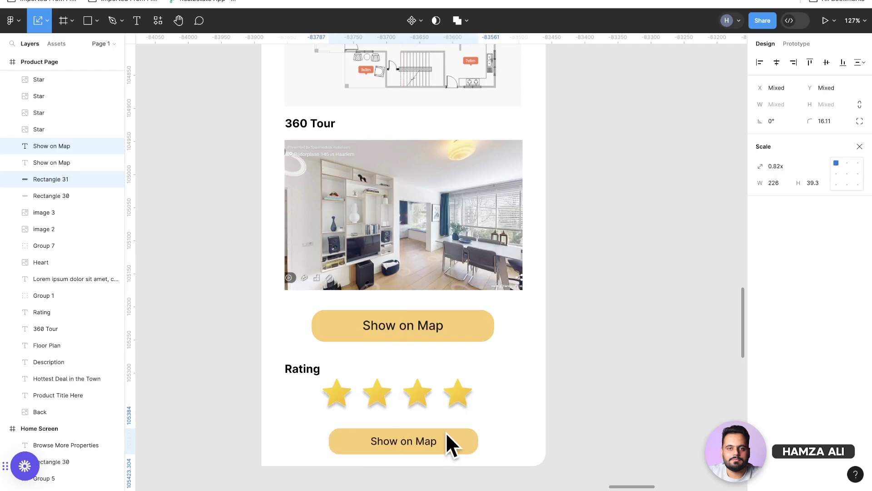
Change the lower button's label to "Book a Call" and centre it on the button at X 173, Y 1885.
double_click(421, 442)
text(Book a)
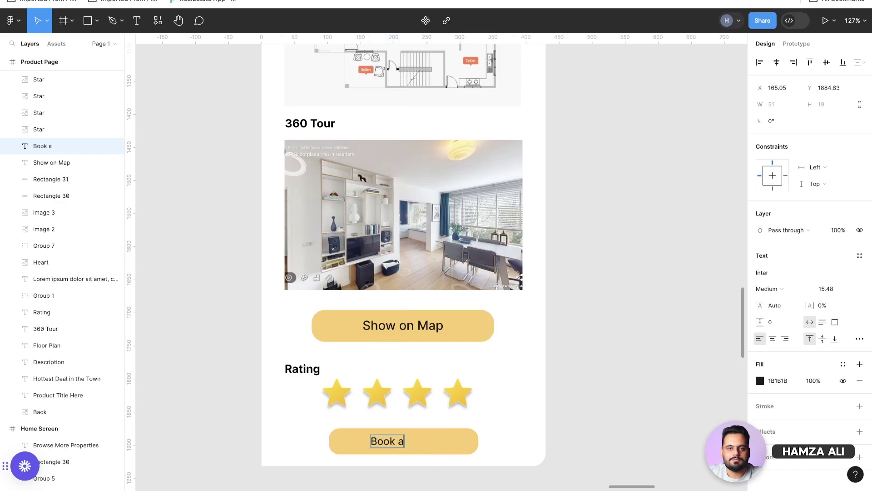
text( Call)
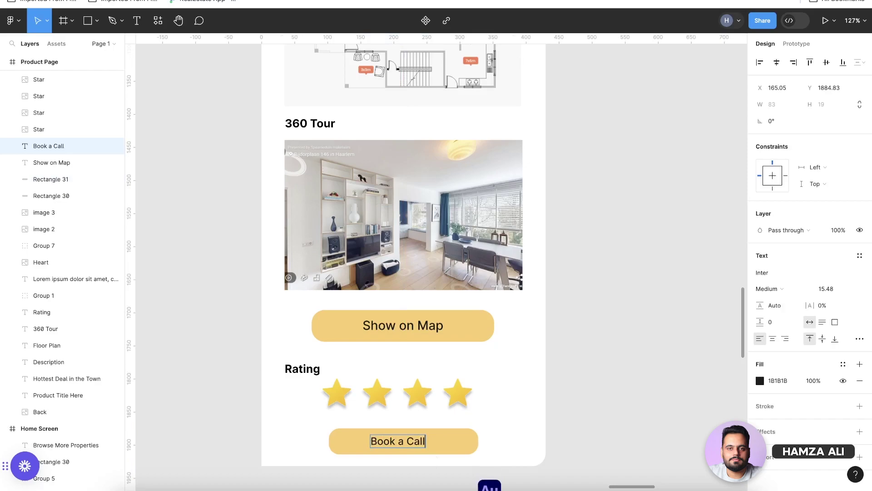
key(Escape)
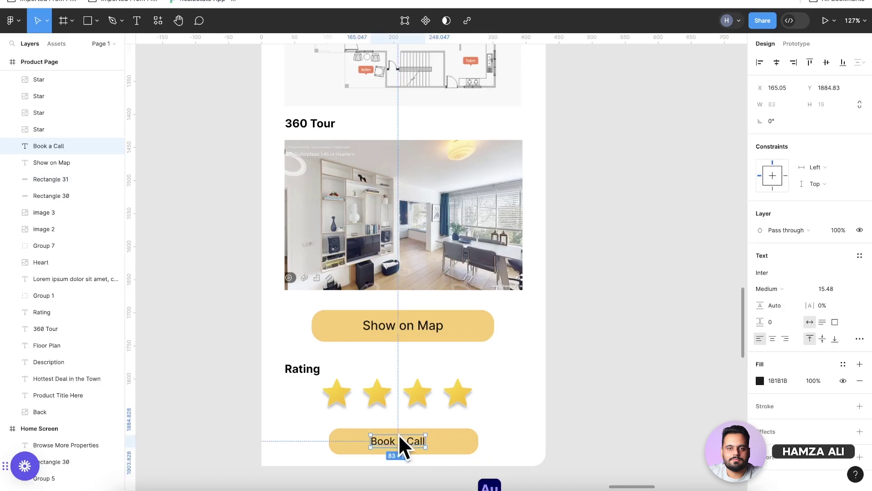
drag(404, 441, 408, 440)
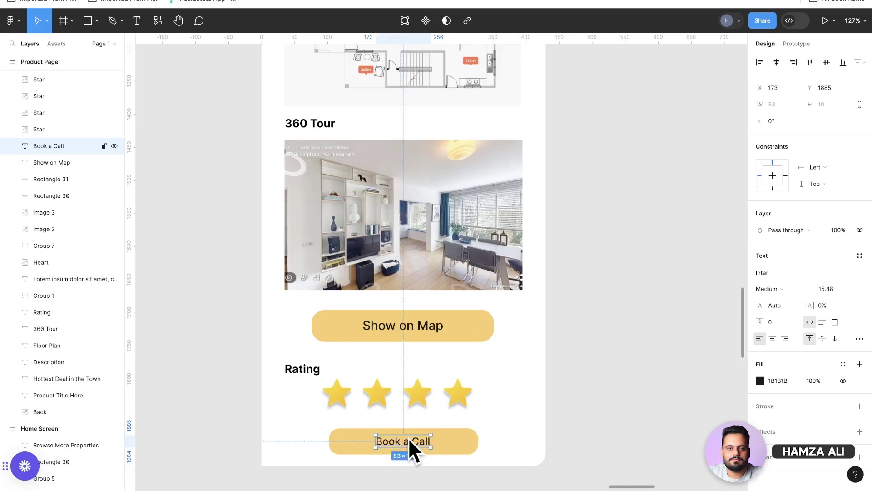
scroll(411, 447, down, 6)
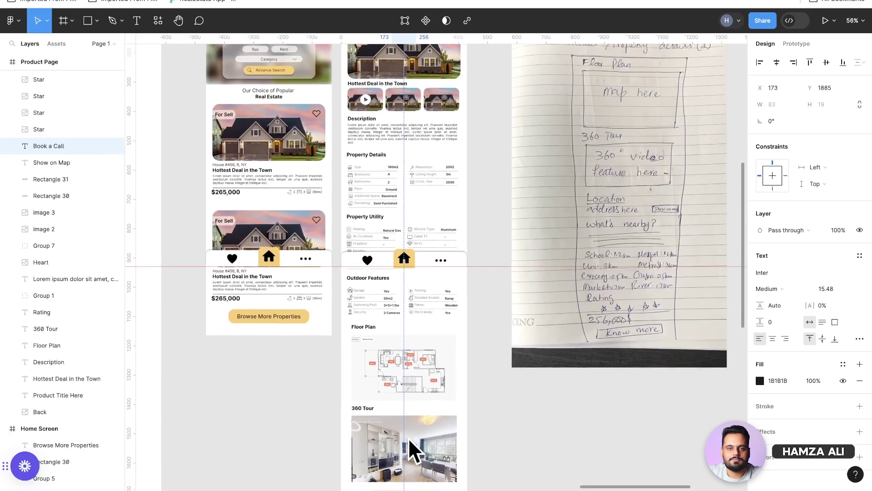
scroll(411, 448, down, 3)
scroll(411, 448, up, 5)
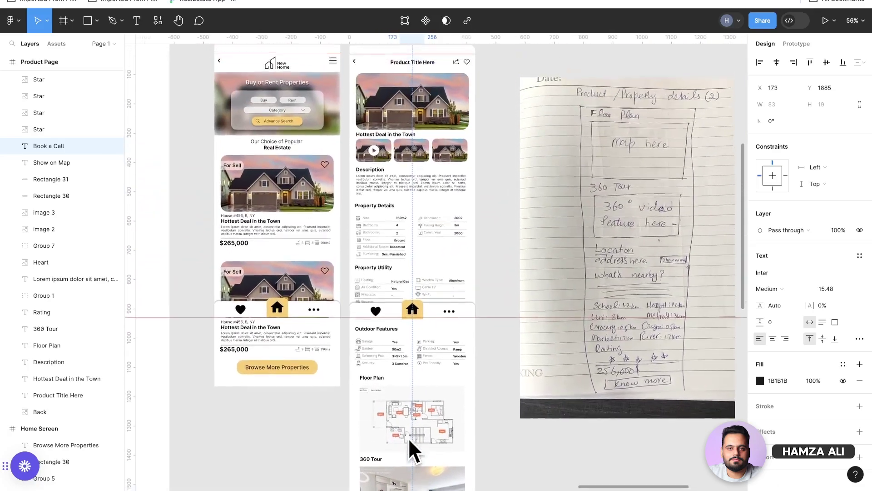
scroll(413, 449, up, 1)
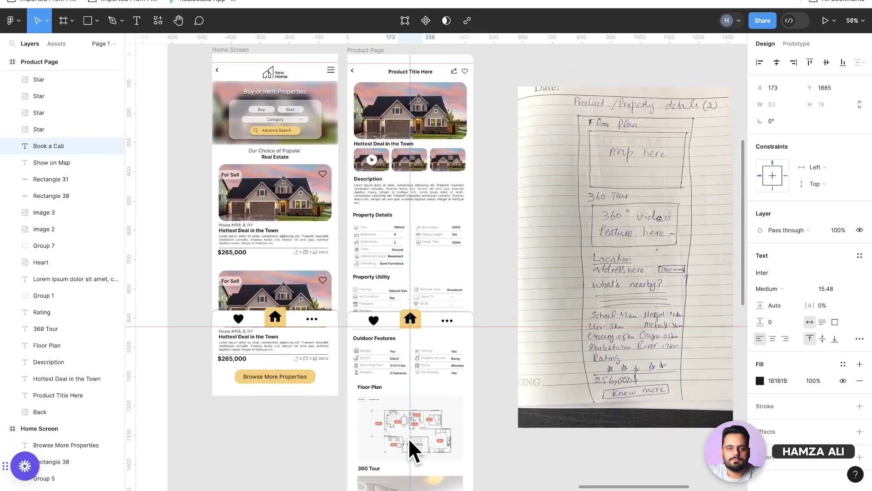